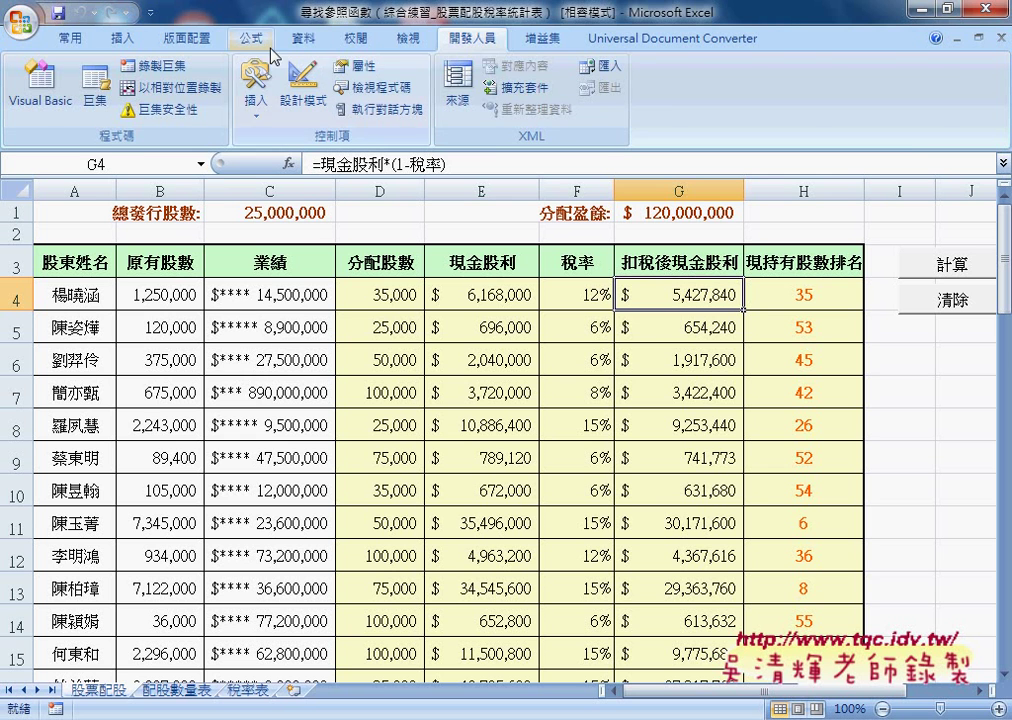
Inspect defined names like 稅率表 and 扣稅後現金股利 in Name Manager with a widened Name column, then close it
click(252, 38)
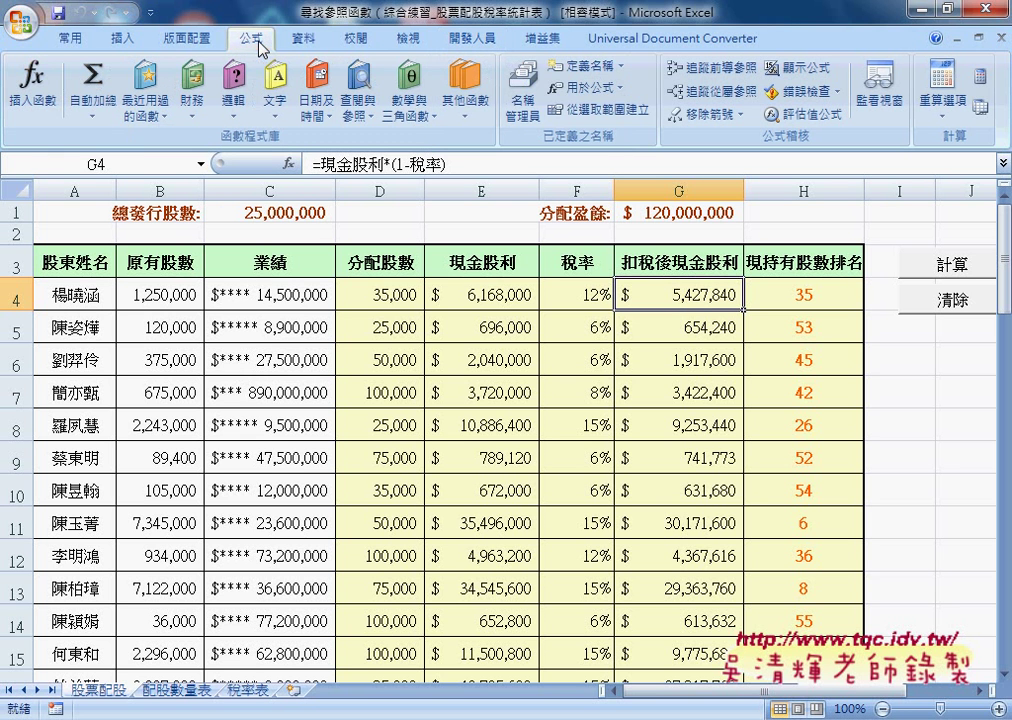
click(533, 107)
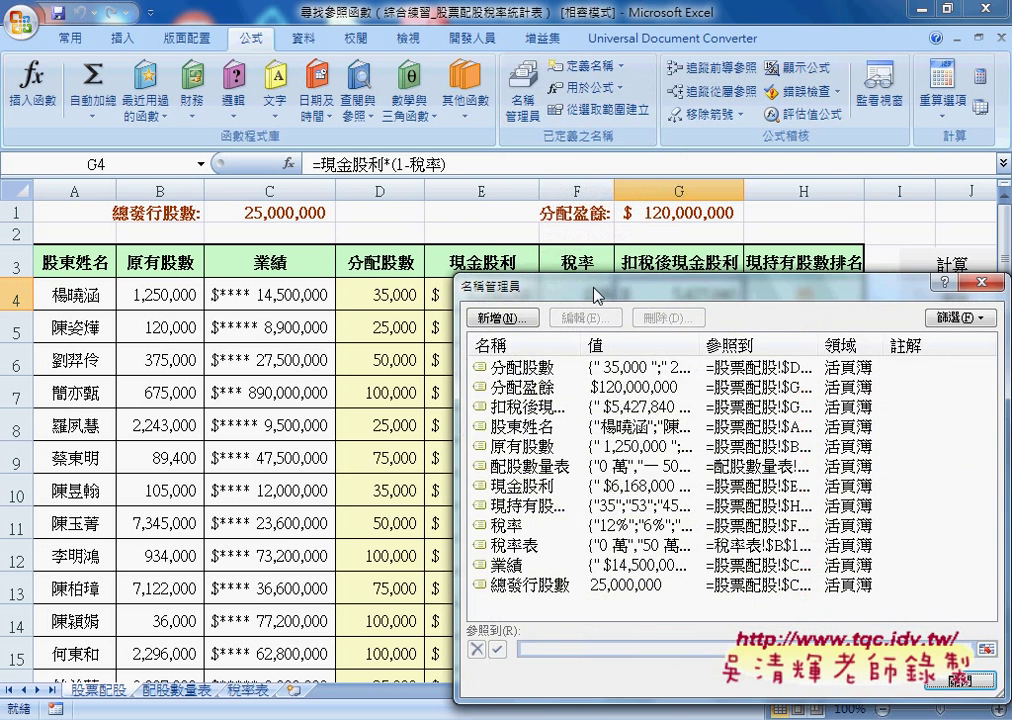
mouse_move(486, 264)
mouse_down()
mouse_move(436, 140)
mouse_move(404, 126)
mouse_up()
drag(396, 180, 448, 180)
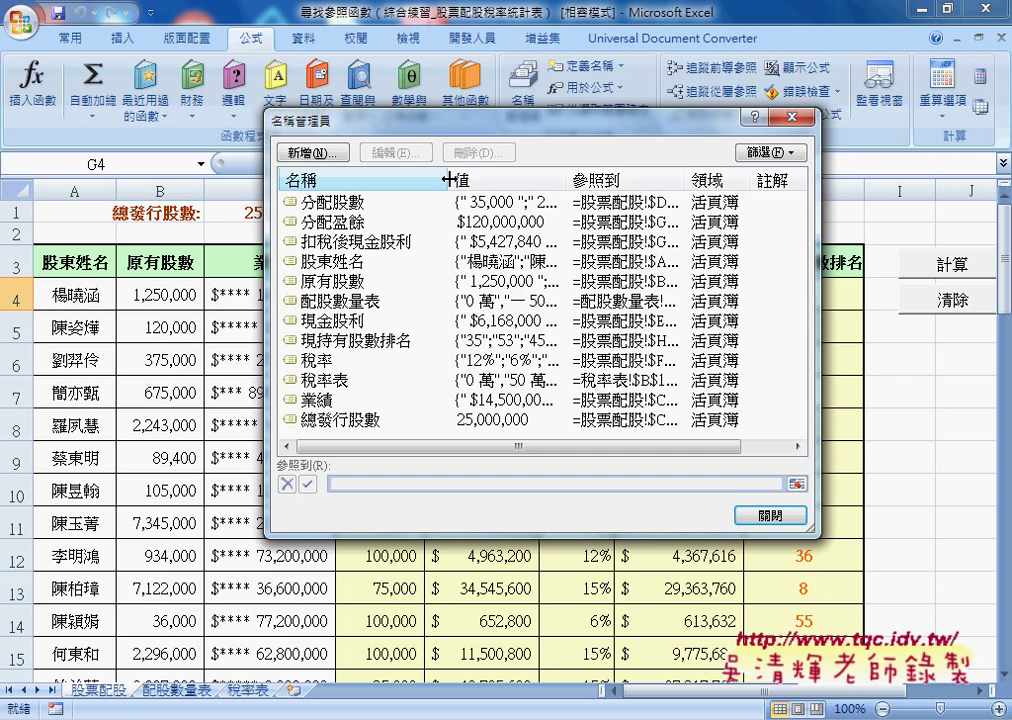
key(Escape)
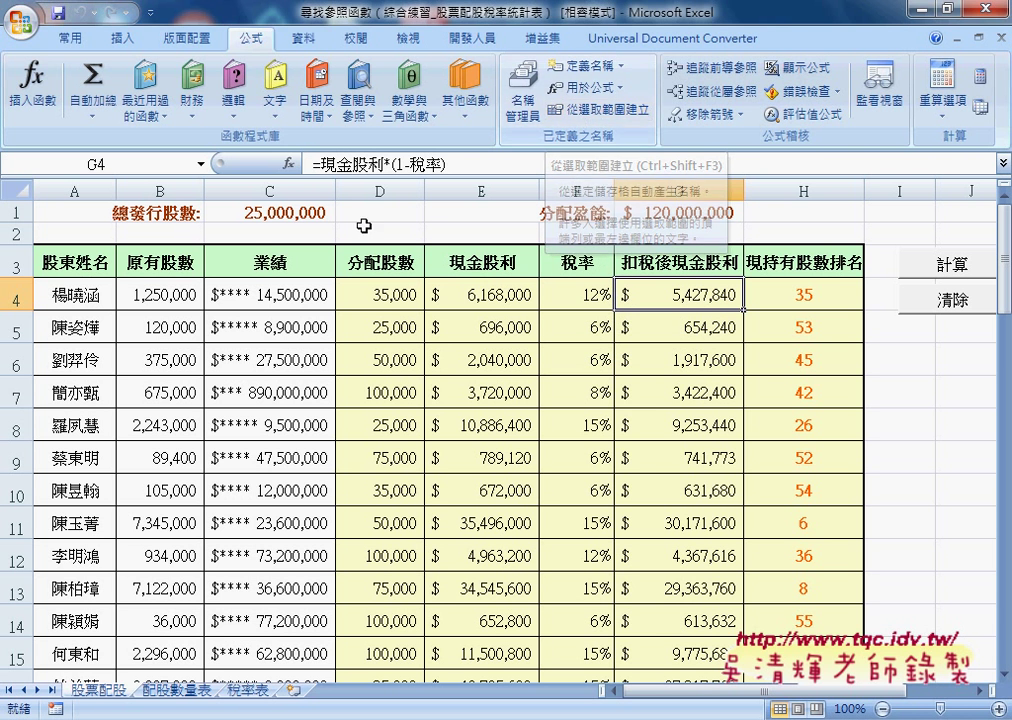
click(592, 112)
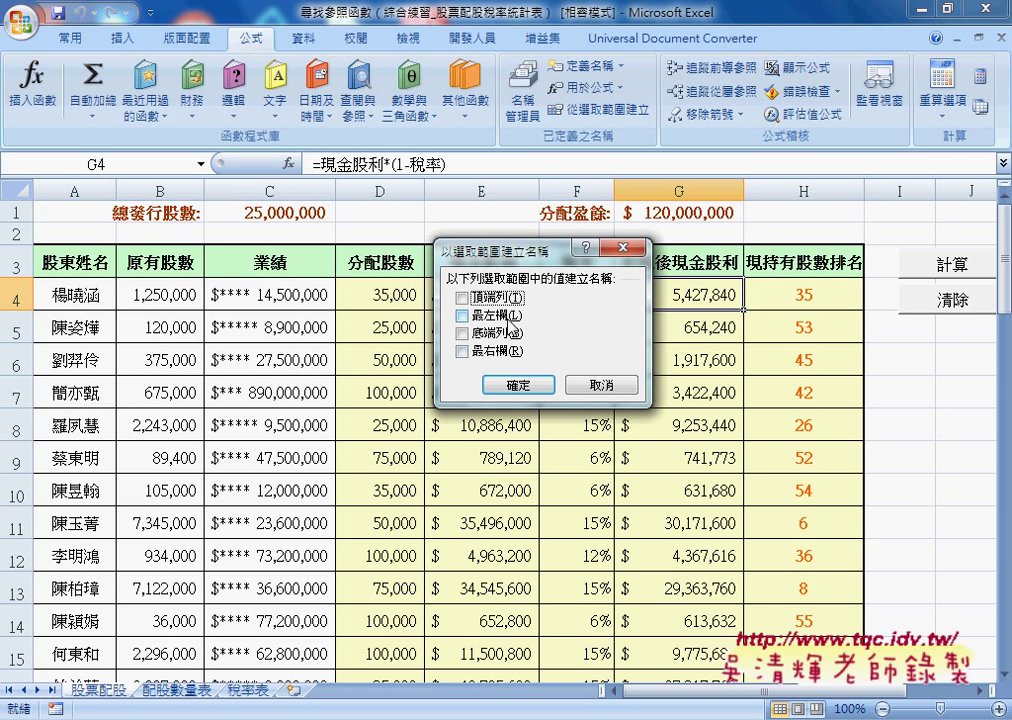
click(599, 384)
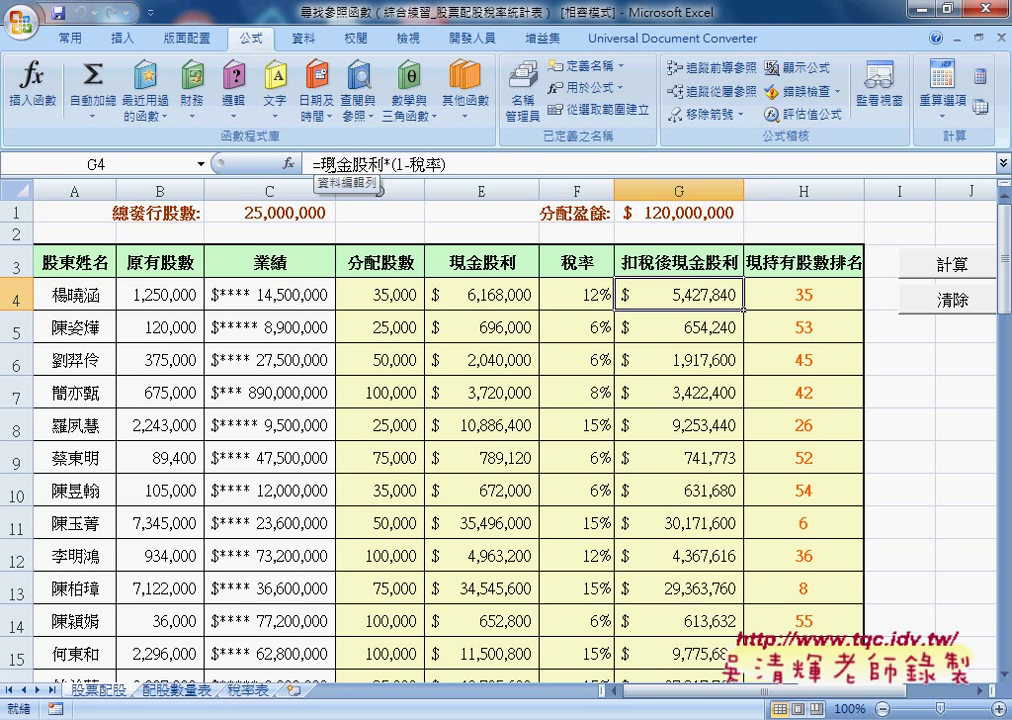
Re-confirm G4's after-tax dividend formula and fill it down column G
drag(311, 164, 447, 166)
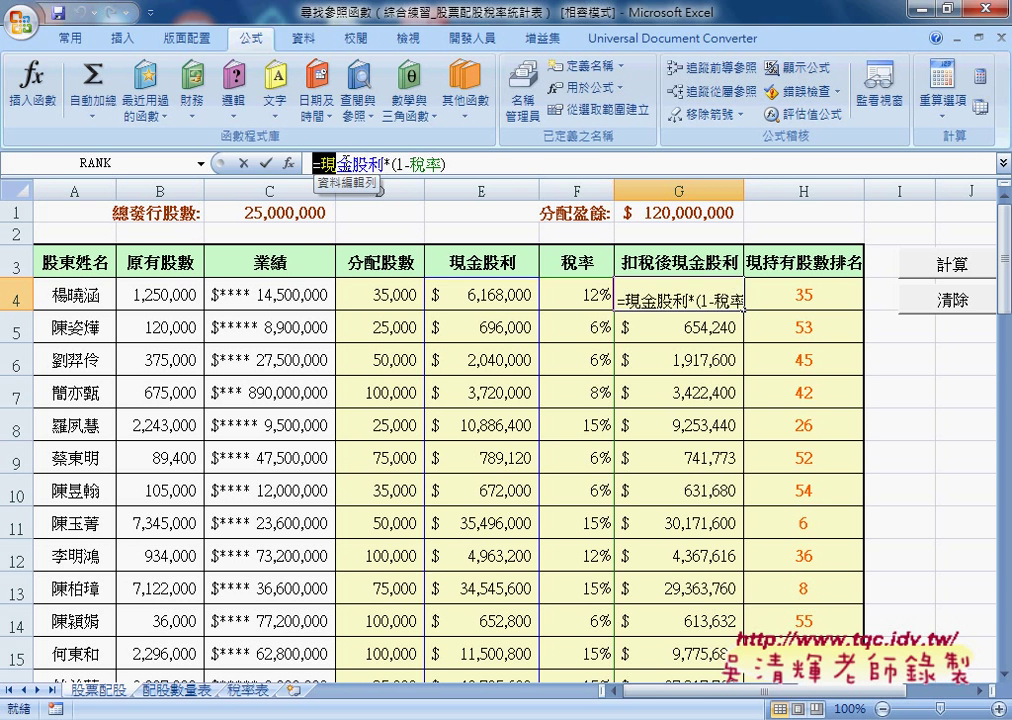
click(447, 166)
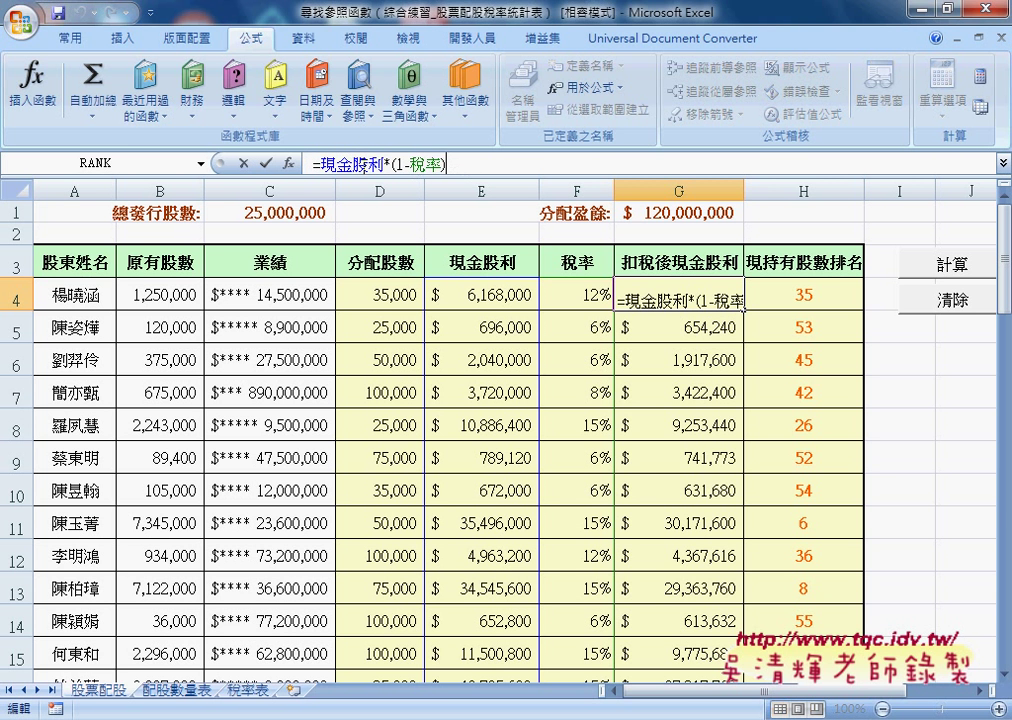
click(363, 166)
click(388, 165)
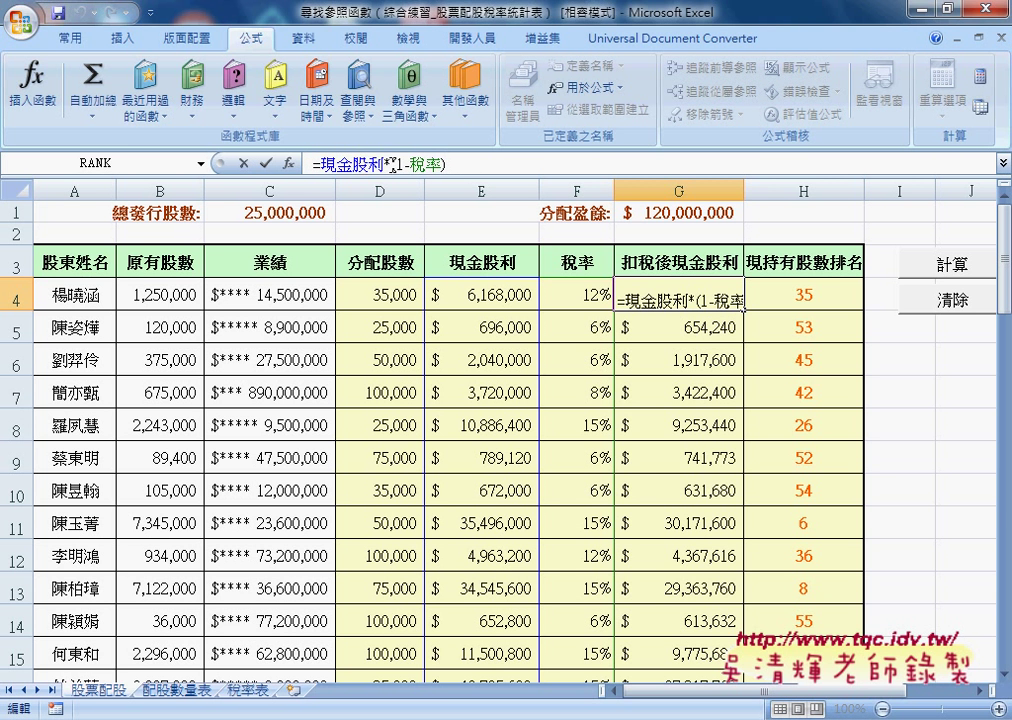
click(265, 165)
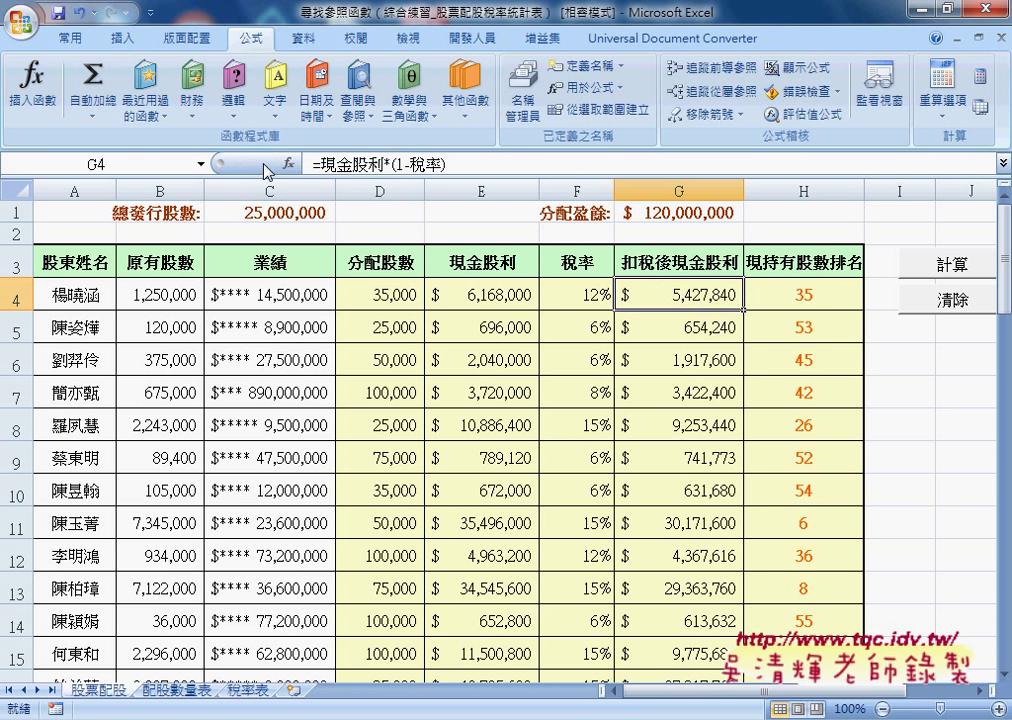
double_click(745, 311)
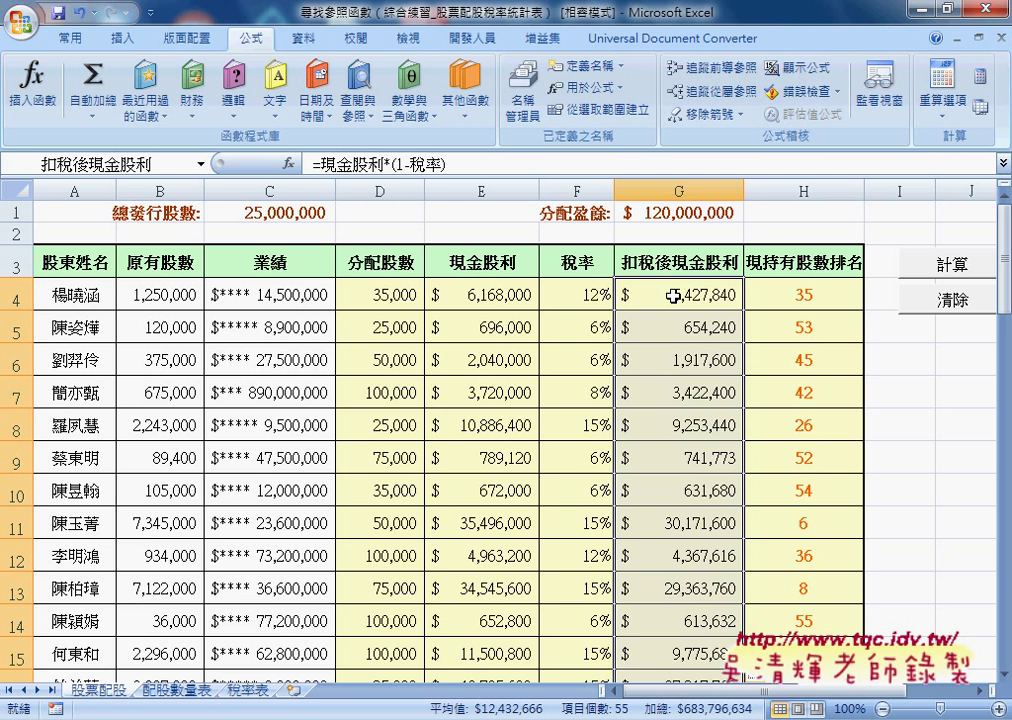
Select the ranking results from H4 down to H58 and clear them
click(810, 296)
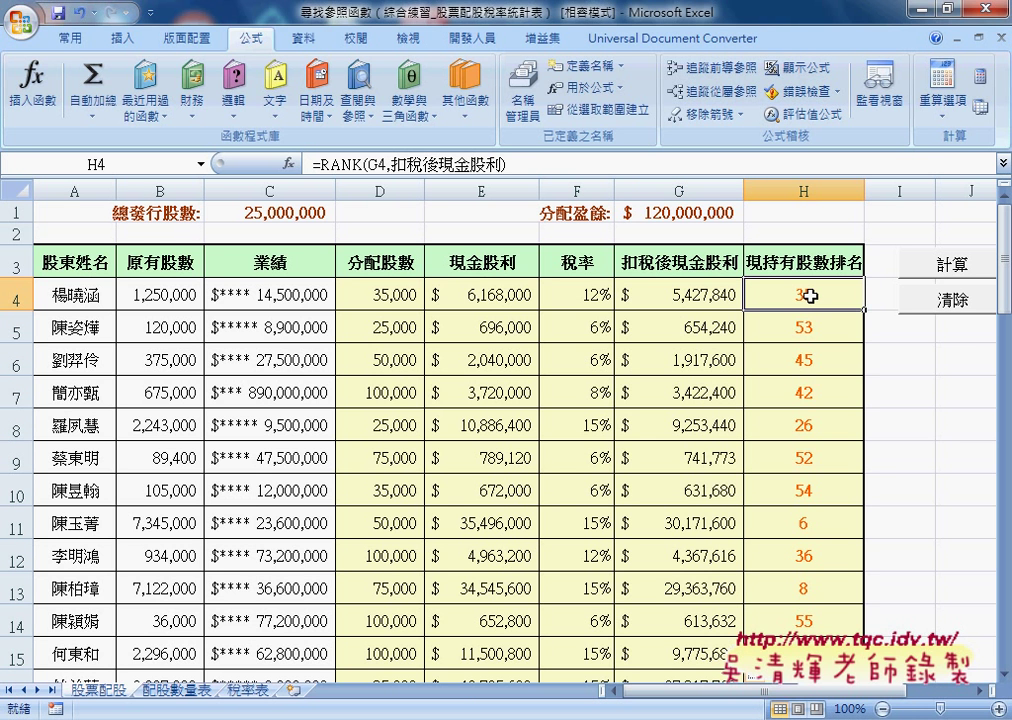
key(ctrl+shift+Right)
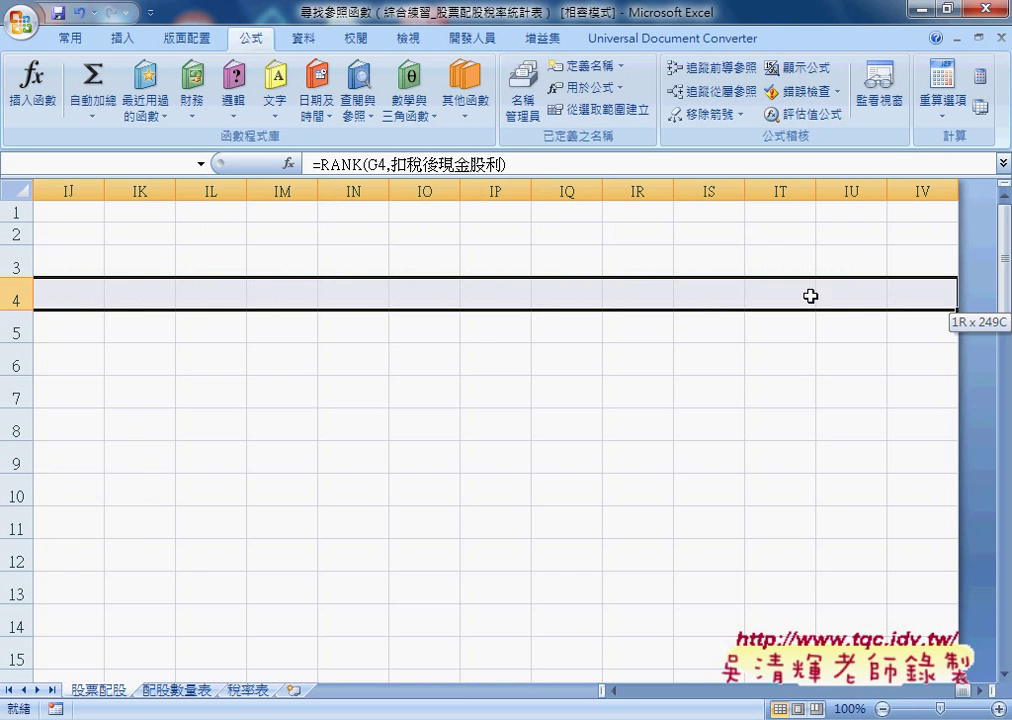
key(ctrl+shift+Left)
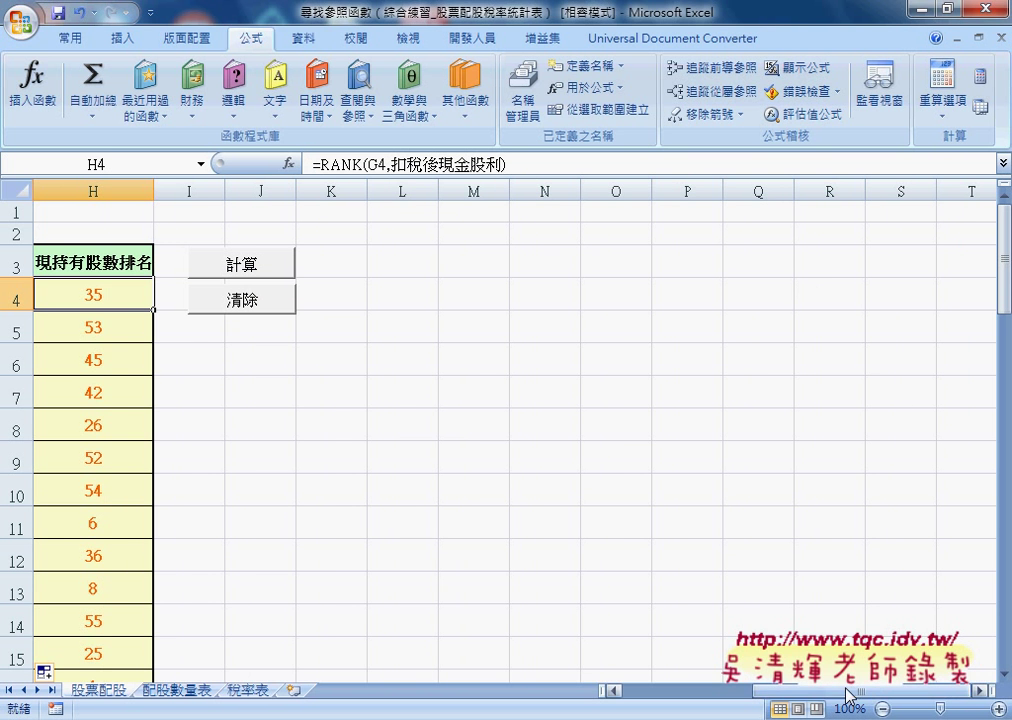
drag(870, 690, 740, 690)
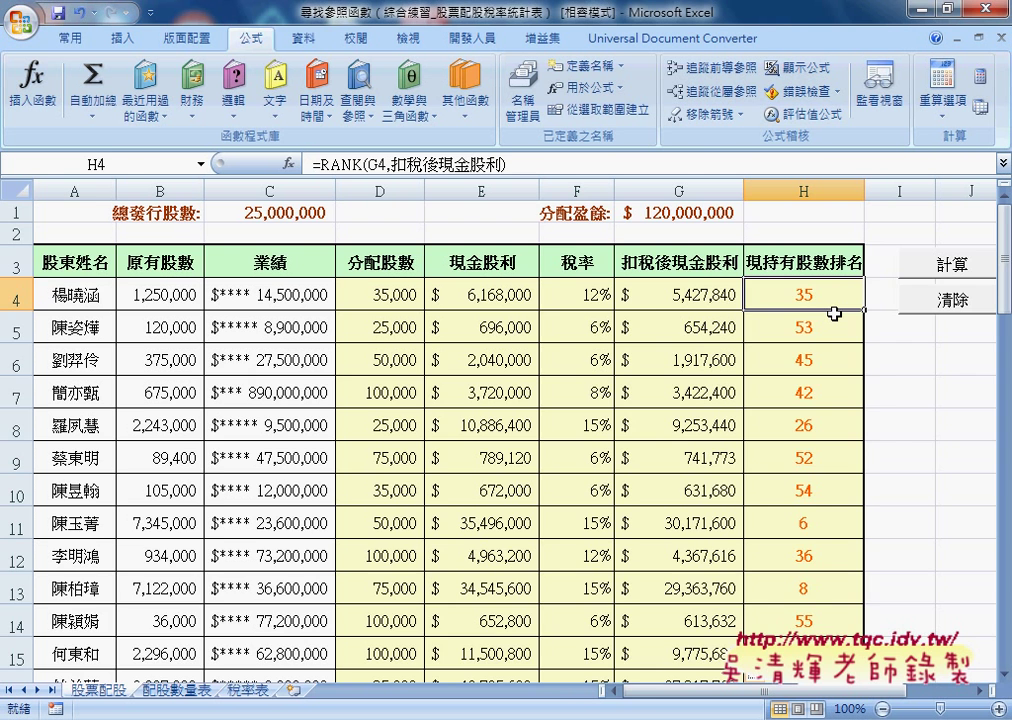
key(ctrl+shift+Down)
key(ctrl+z)
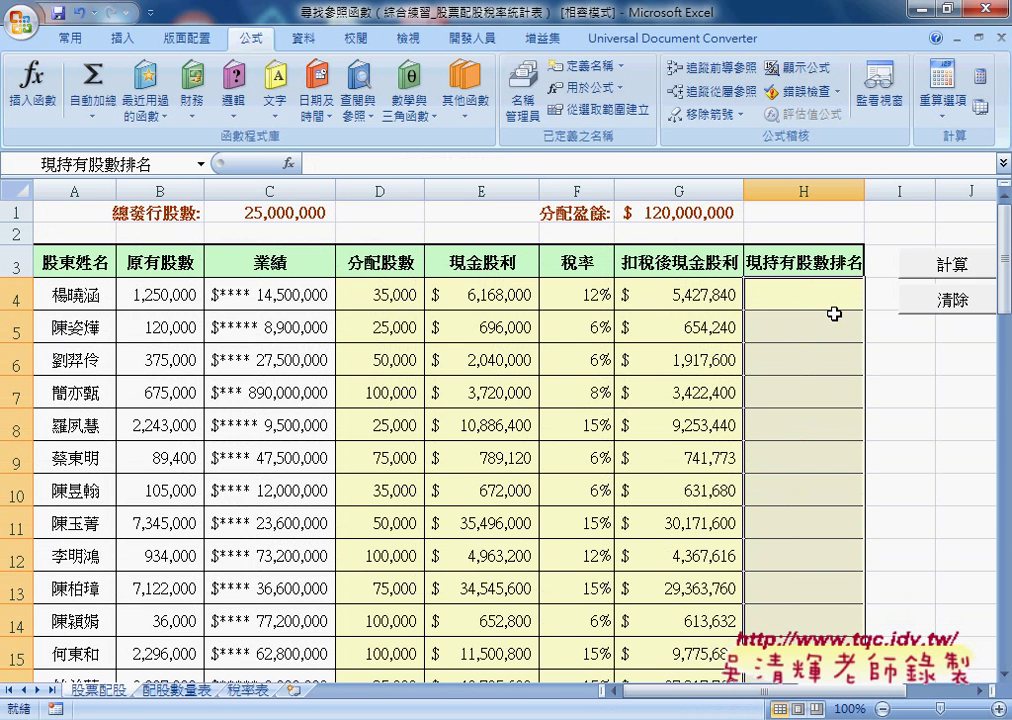
Insert the RANK function from the 統計 category into cell H4
click(811, 297)
click(289, 163)
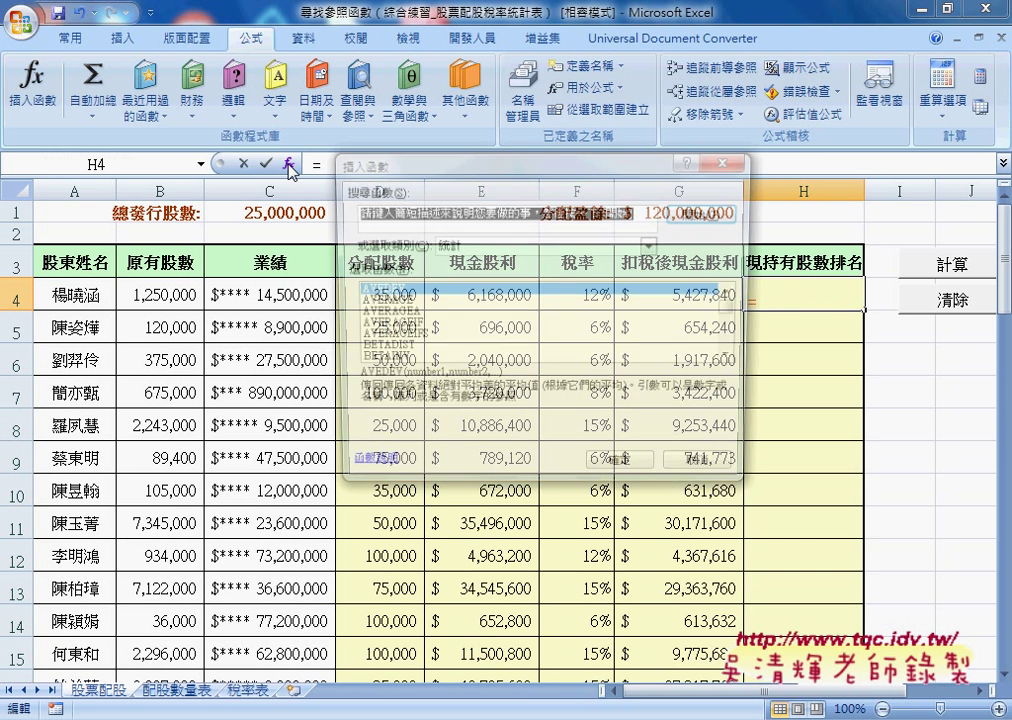
click(486, 250)
click(483, 244)
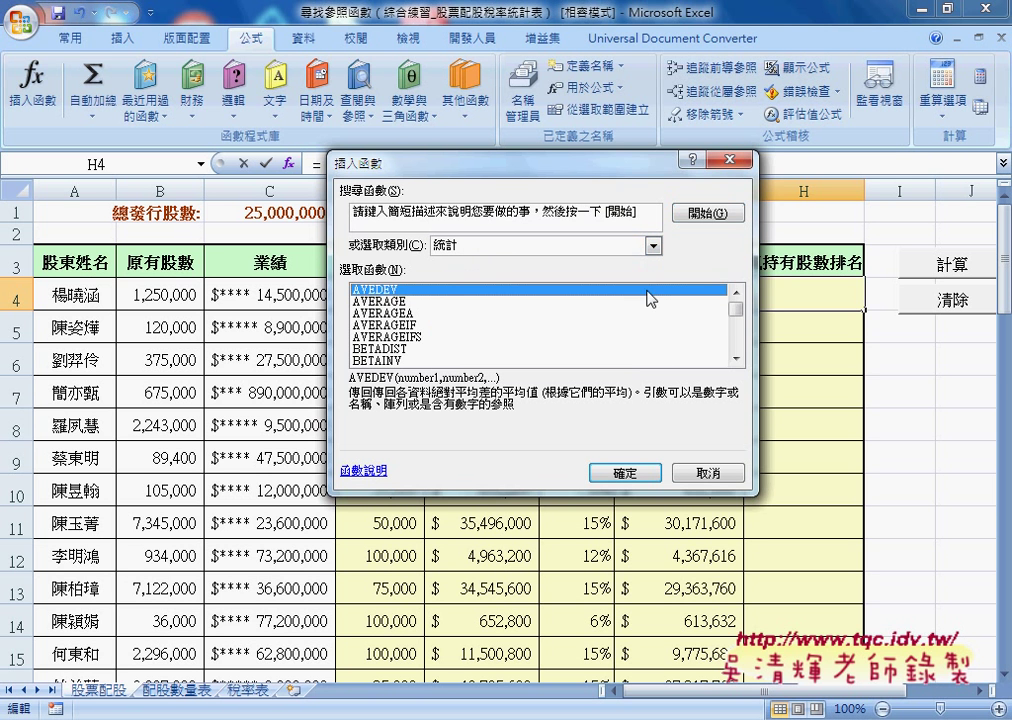
drag(737, 308, 738, 346)
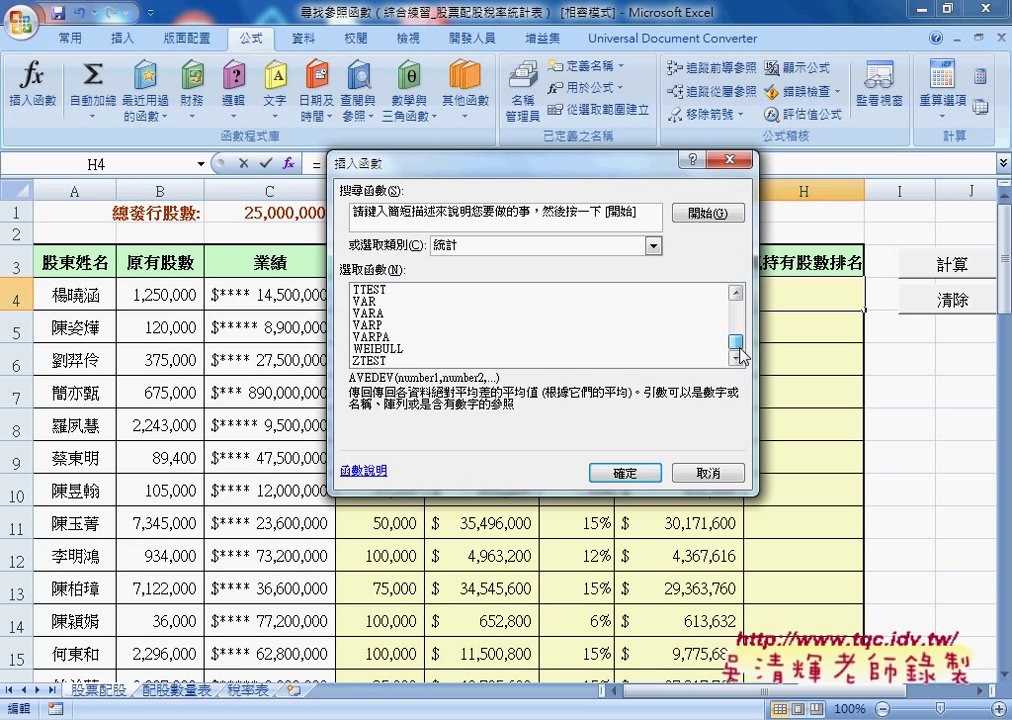
click(737, 293)
click(737, 293)
click(738, 293)
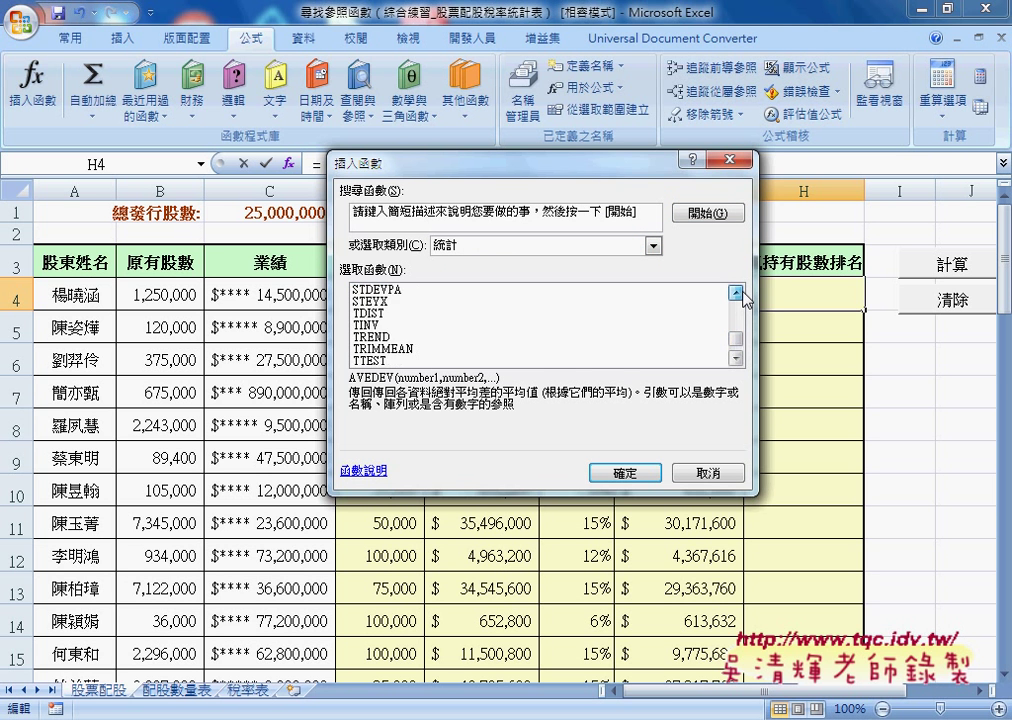
click(738, 293)
click(738, 293)
click(738, 293)
click(737, 293)
click(737, 293)
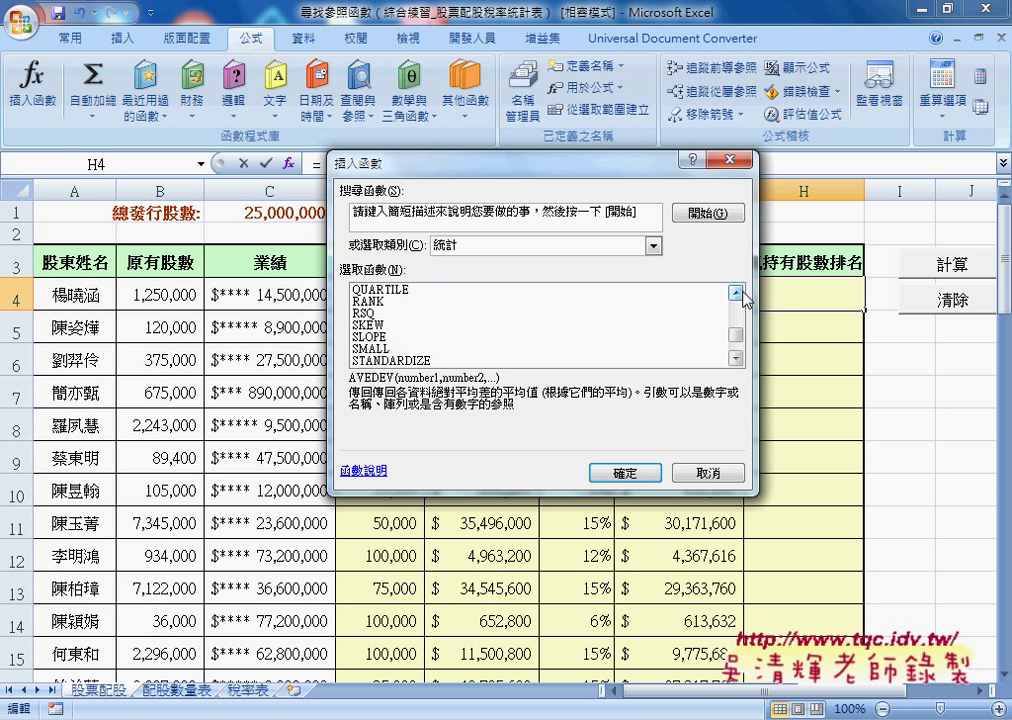
click(540, 301)
click(607, 475)
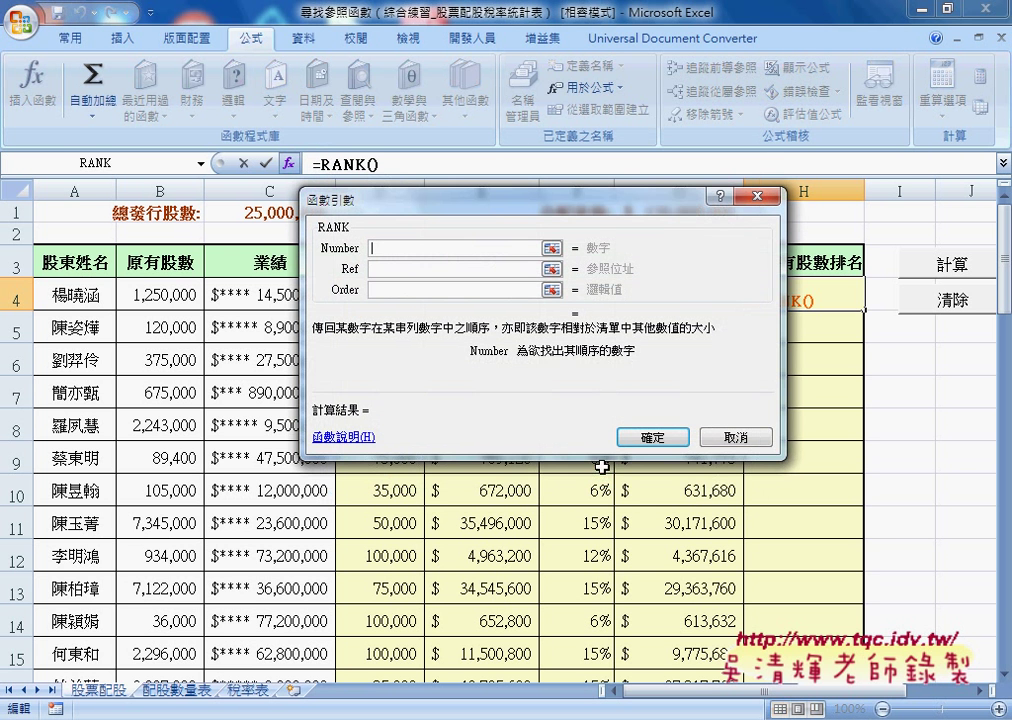
Set RANK's arguments to G4 and the name 扣稅後現金股利, then fill it down column H
drag(543, 207, 333, 213)
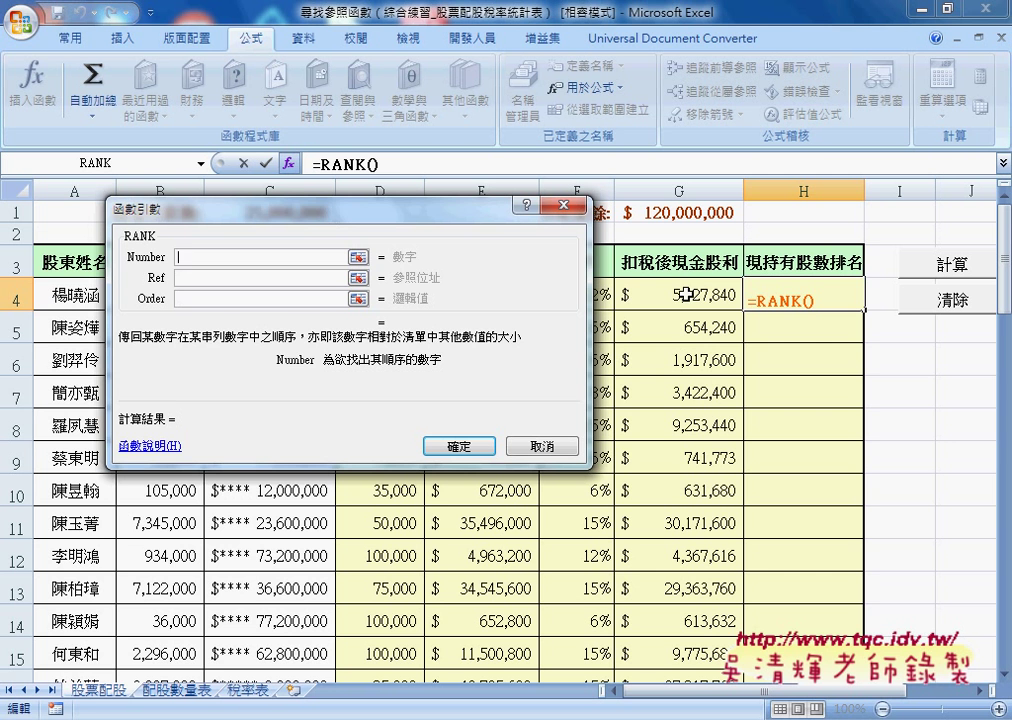
click(700, 295)
click(258, 277)
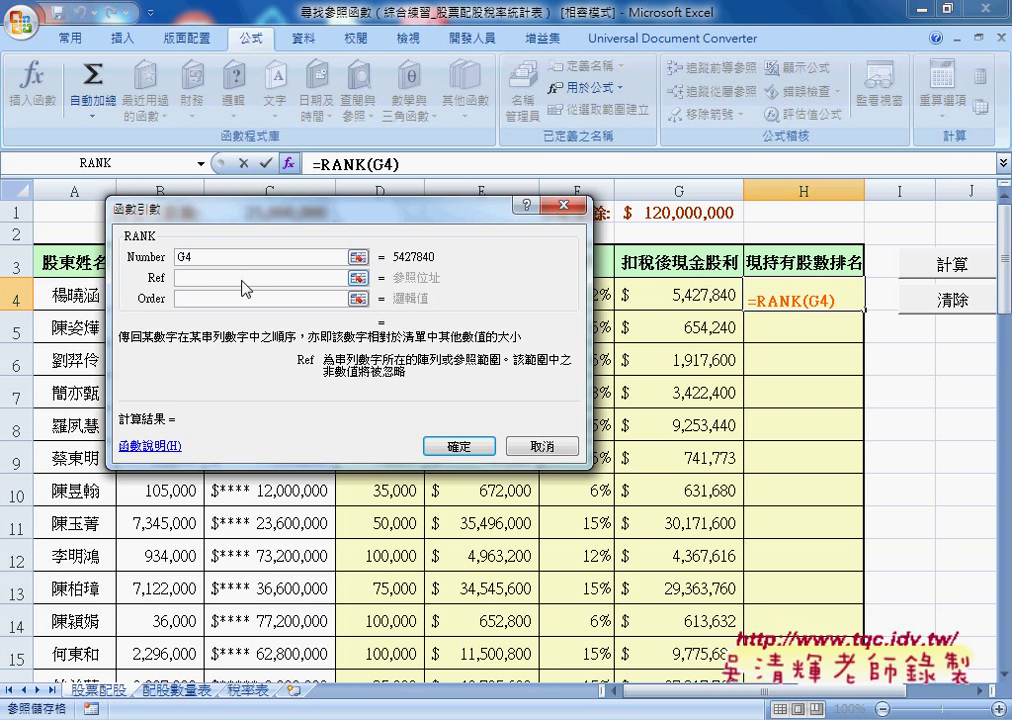
drag(240, 206, 164, 219)
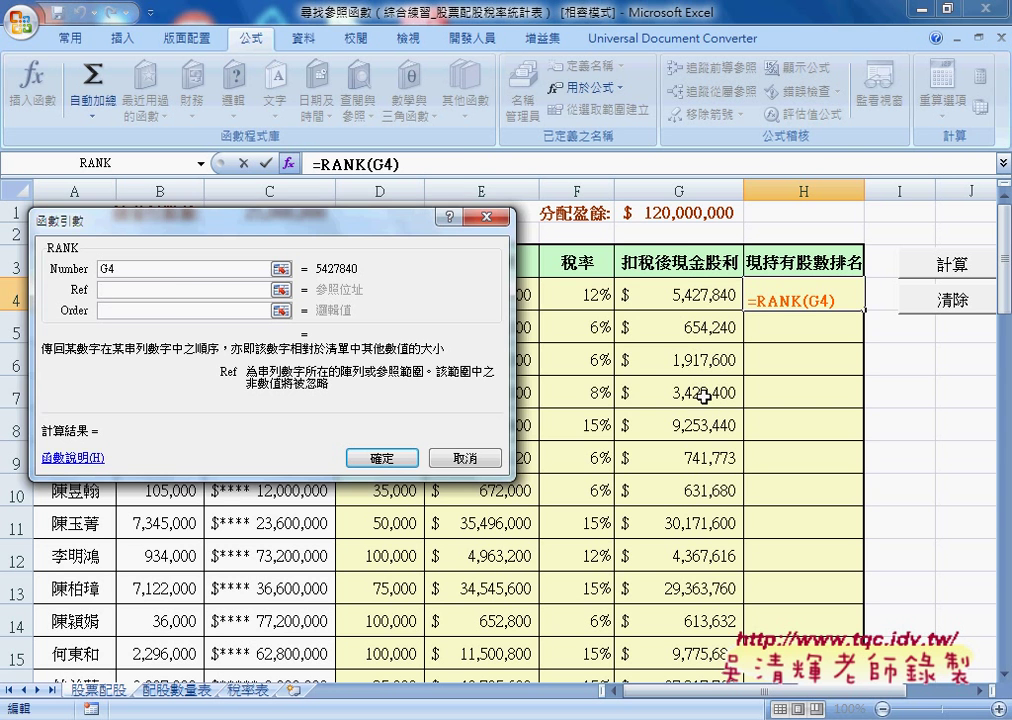
key(F3)
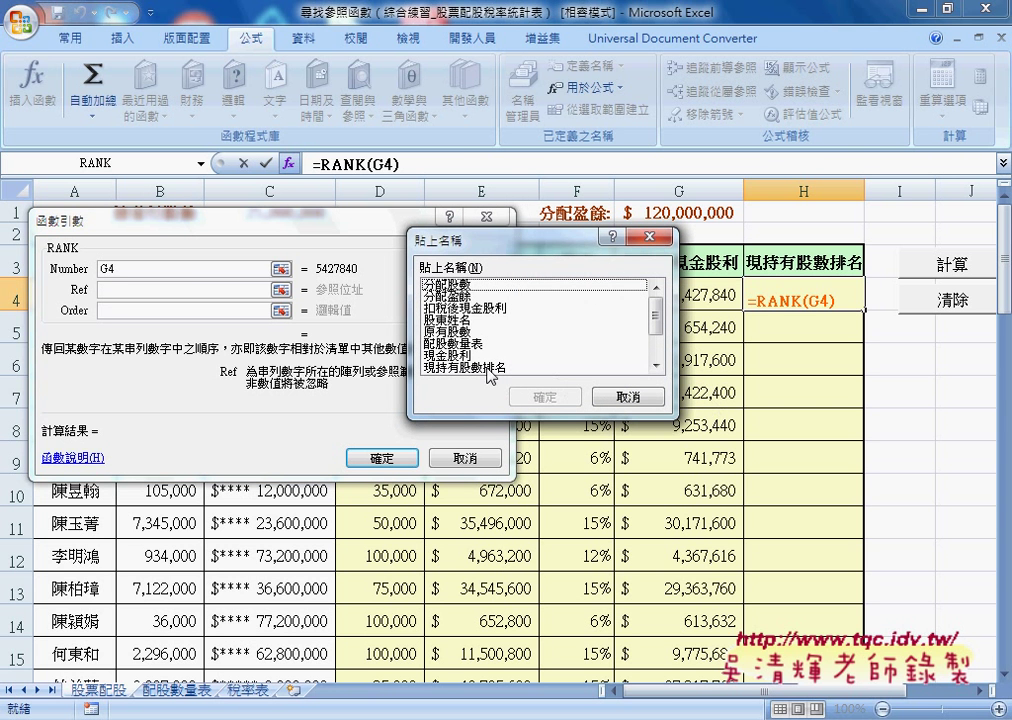
click(480, 308)
click(541, 395)
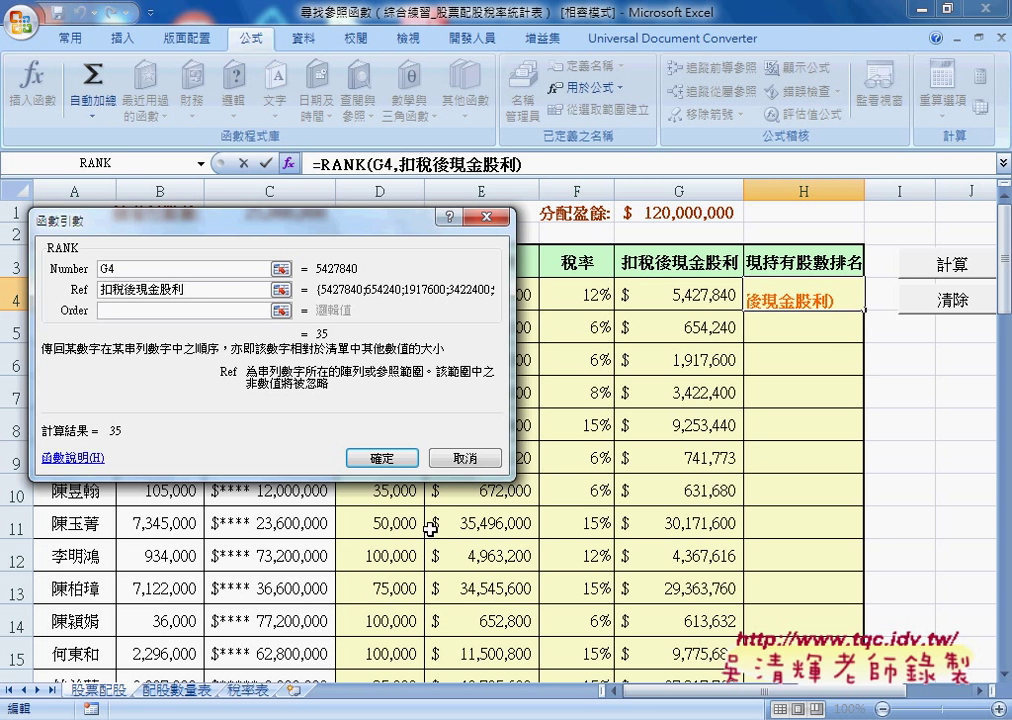
click(382, 458)
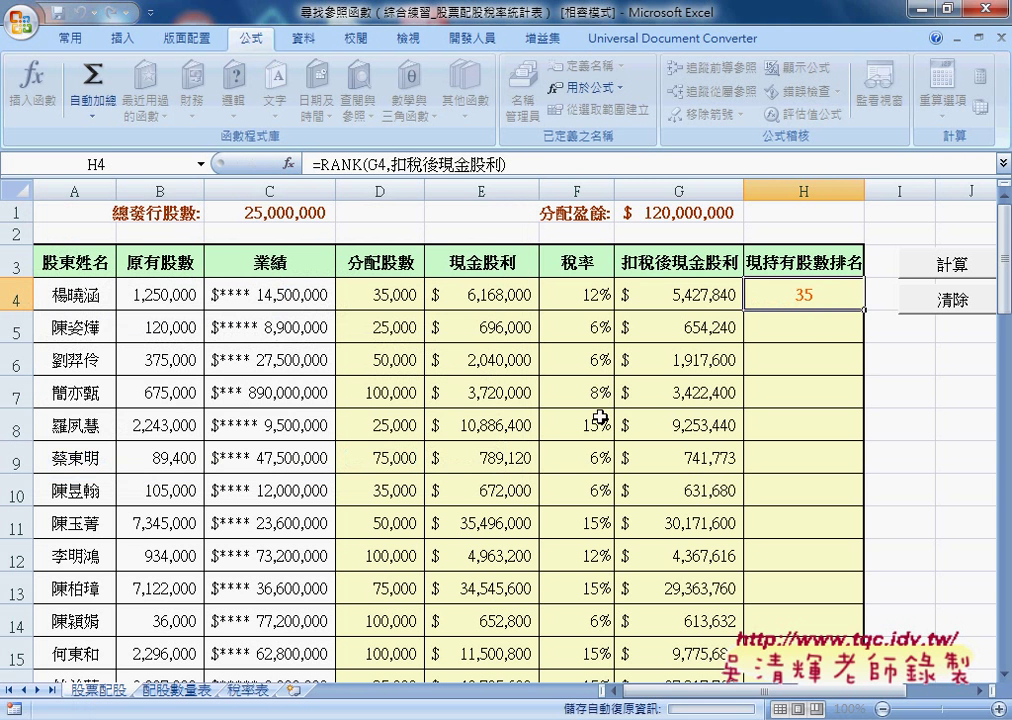
double_click(857, 307)
scroll(820, 515, down, 3)
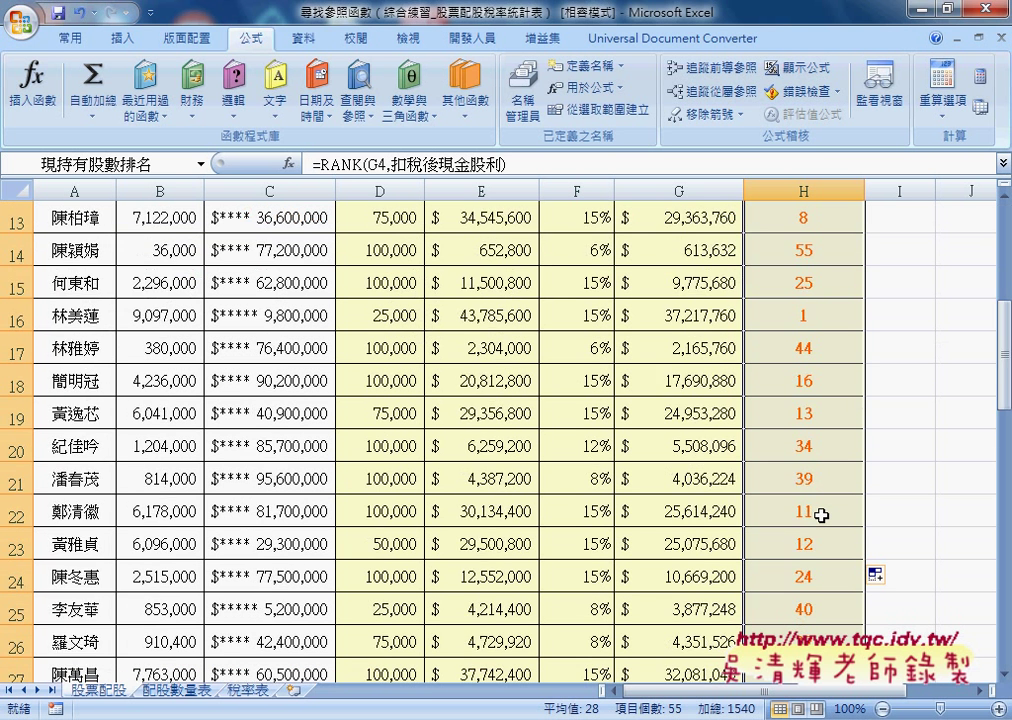
scroll(820, 515, down, 3)
scroll(820, 515, down, 3)
scroll(820, 515, up, 1)
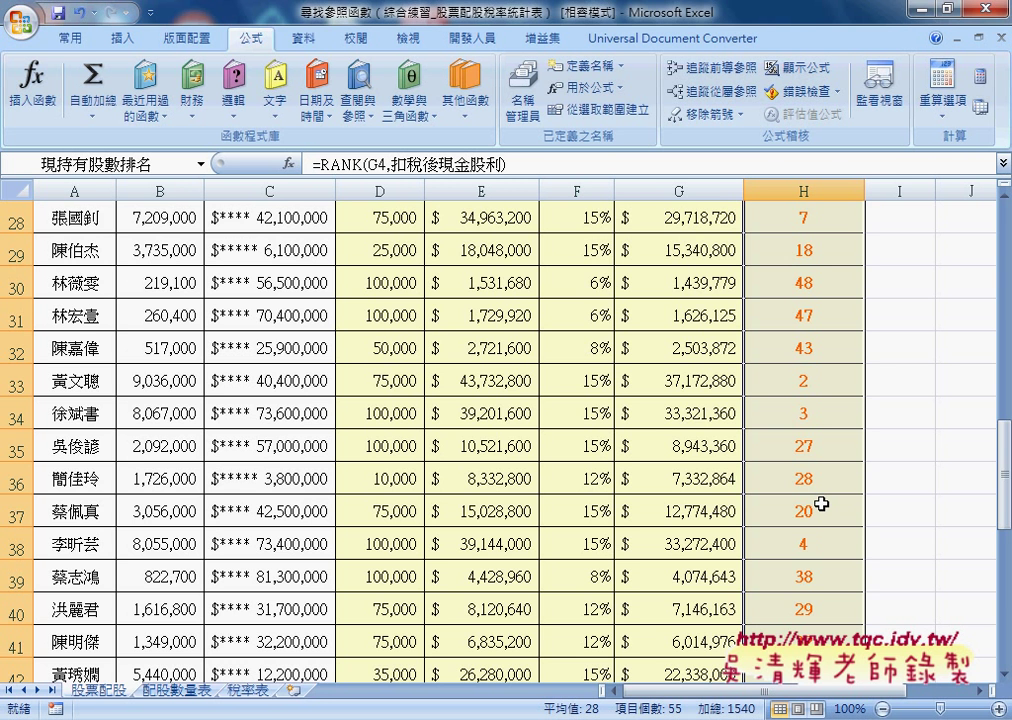
scroll(820, 504, up, 2)
scroll(820, 504, up, 4)
scroll(820, 504, up, 3)
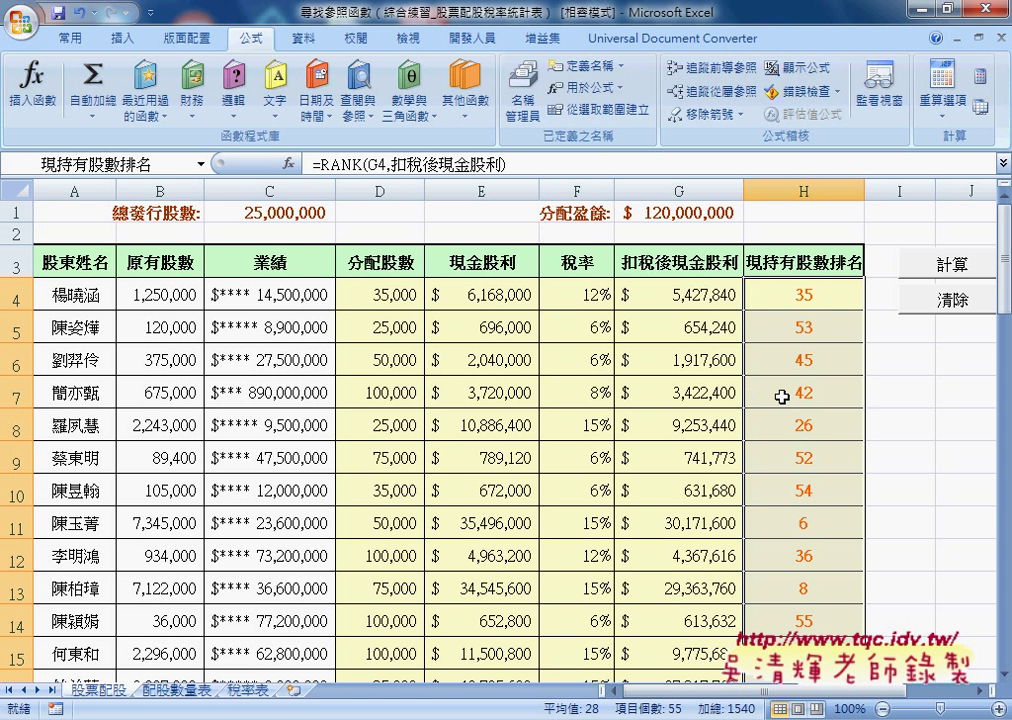
click(950, 392)
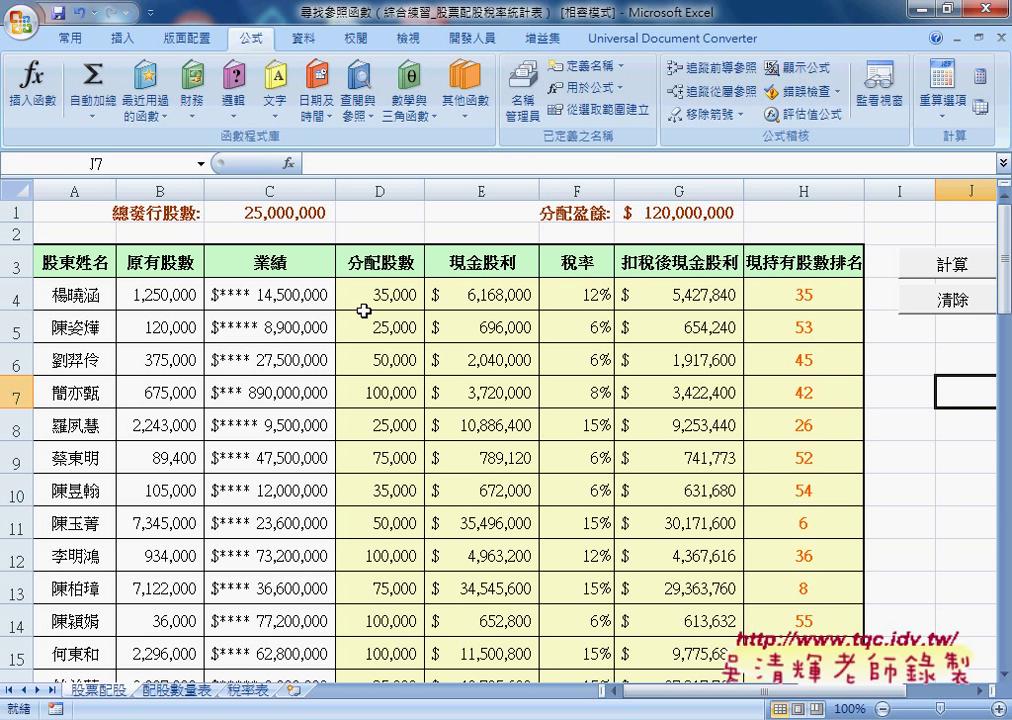
click(942, 302)
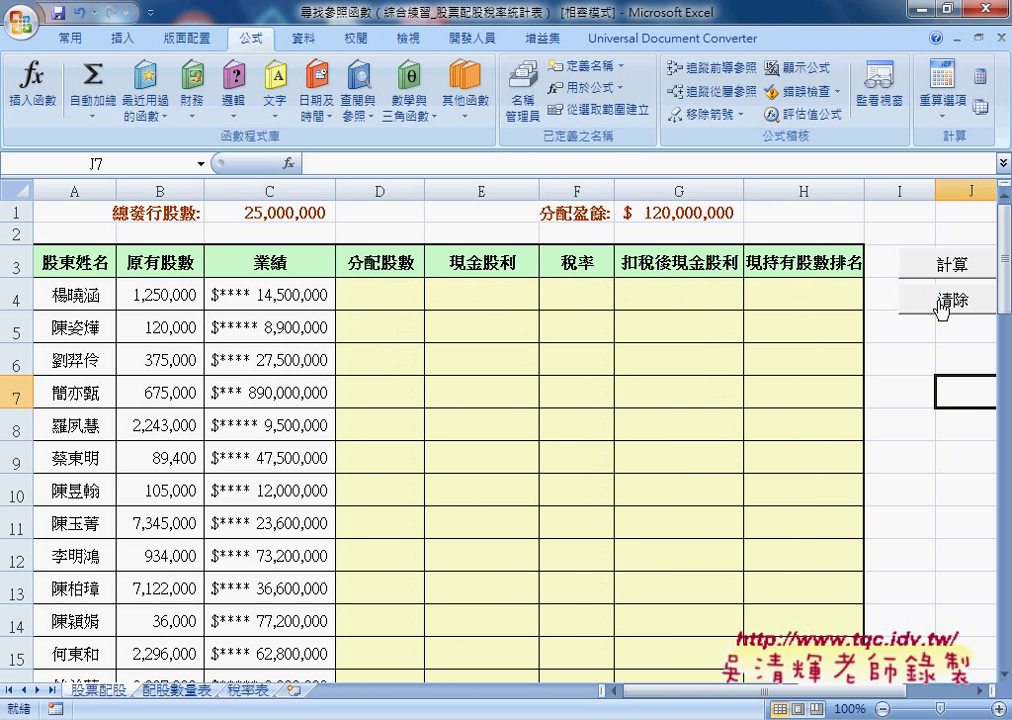
click(902, 265)
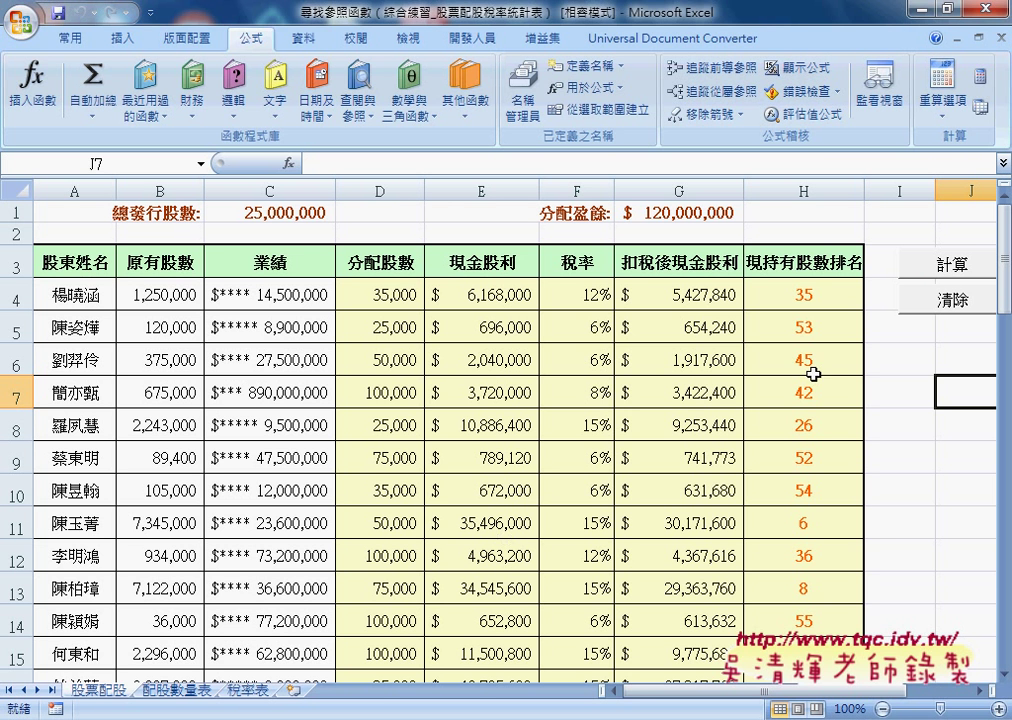
click(933, 316)
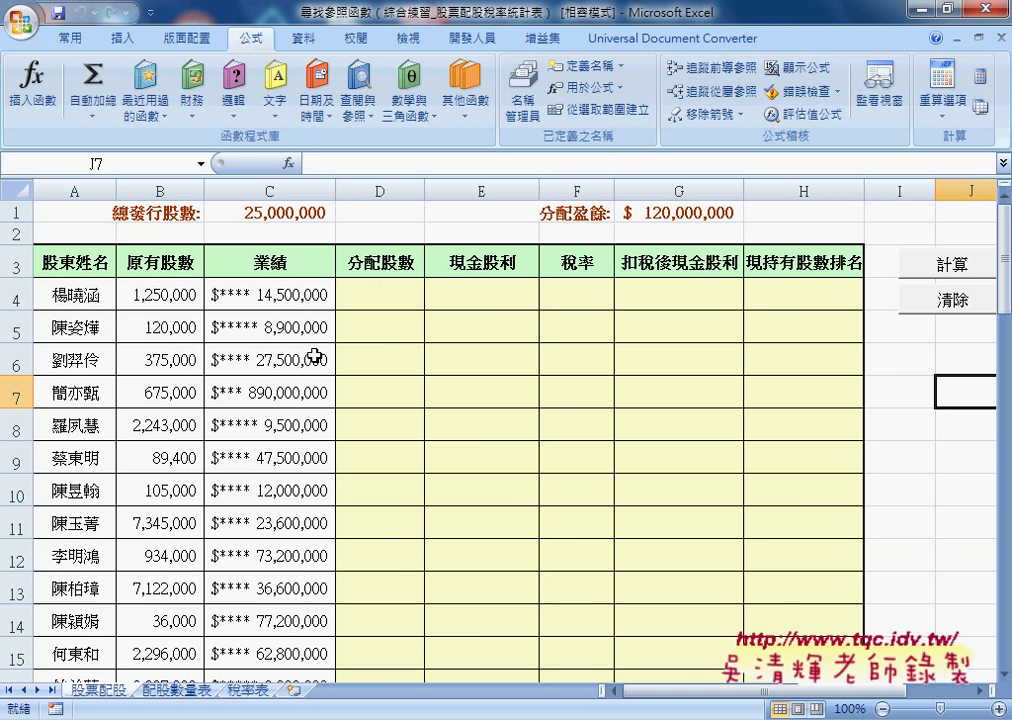
click(912, 268)
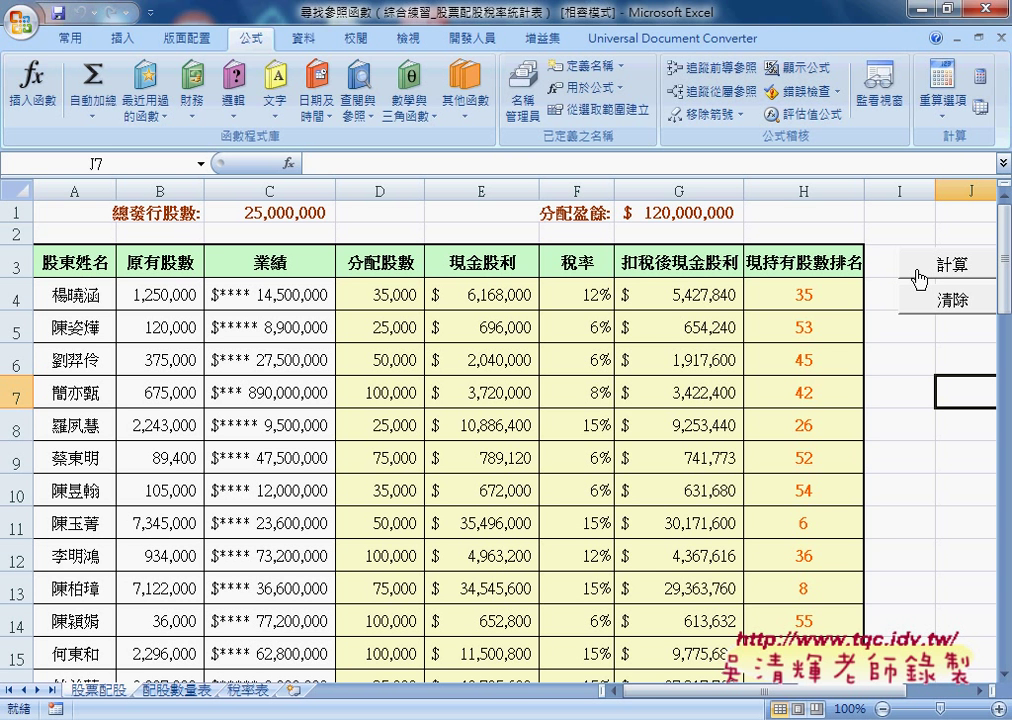
click(940, 305)
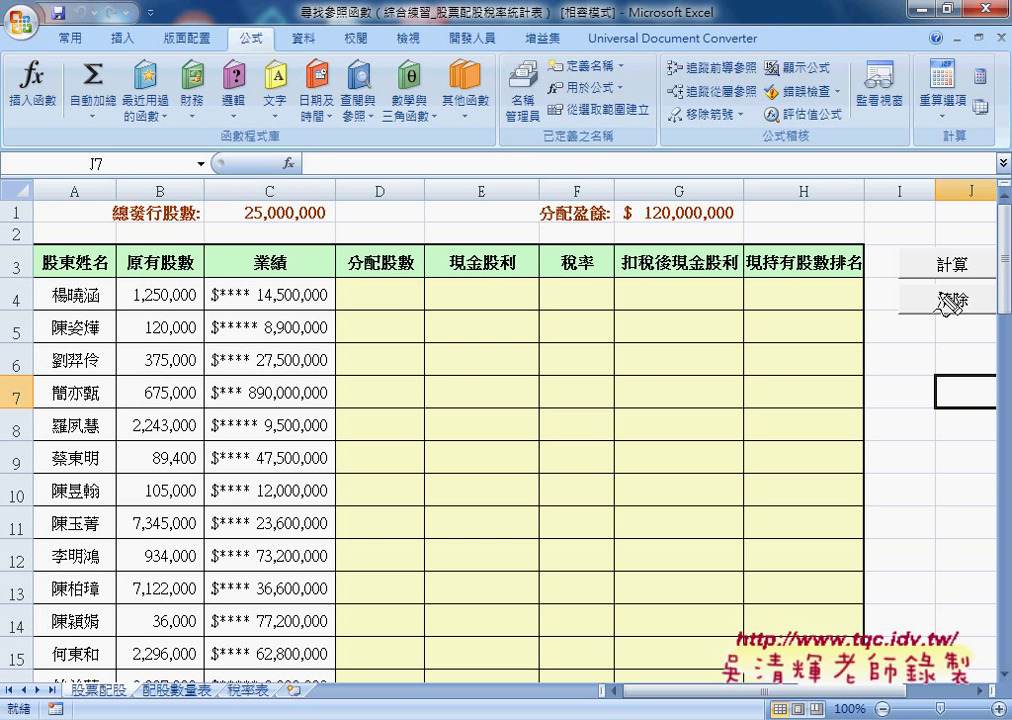
drag(966, 282, 975, 258)
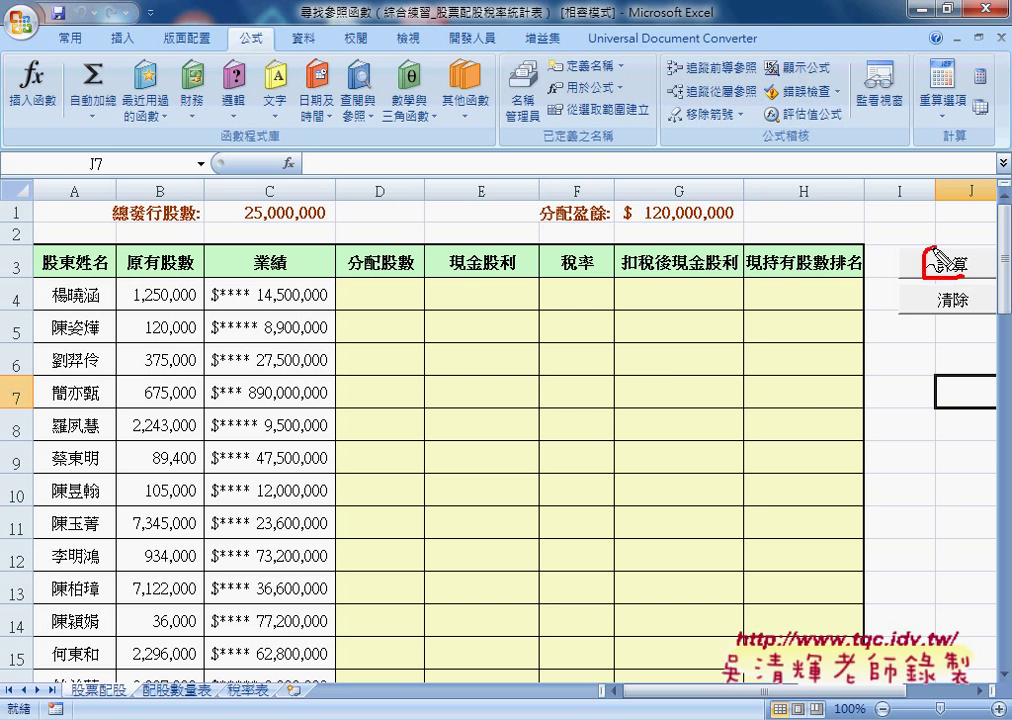
mouse_move(330, 282)
mouse_down()
mouse_move(330, 374)
mouse_move(805, 285)
mouse_move(840, 380)
mouse_up()
drag(713, 357, 570, 433)
drag(628, 388, 773, 485)
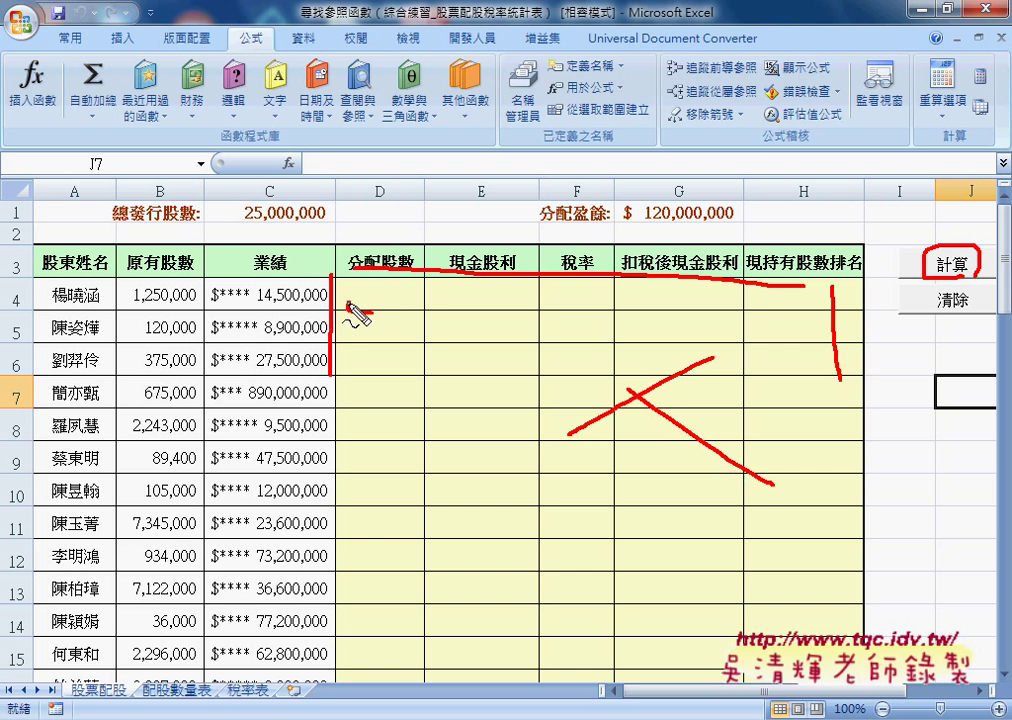
drag(398, 292, 410, 312)
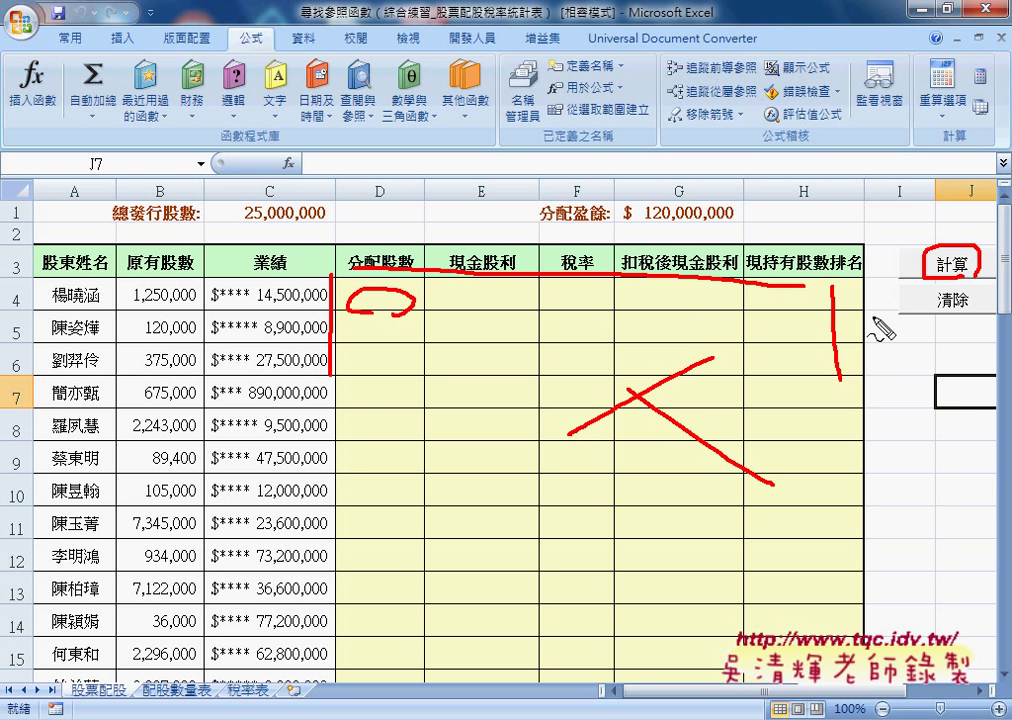
key(Escape)
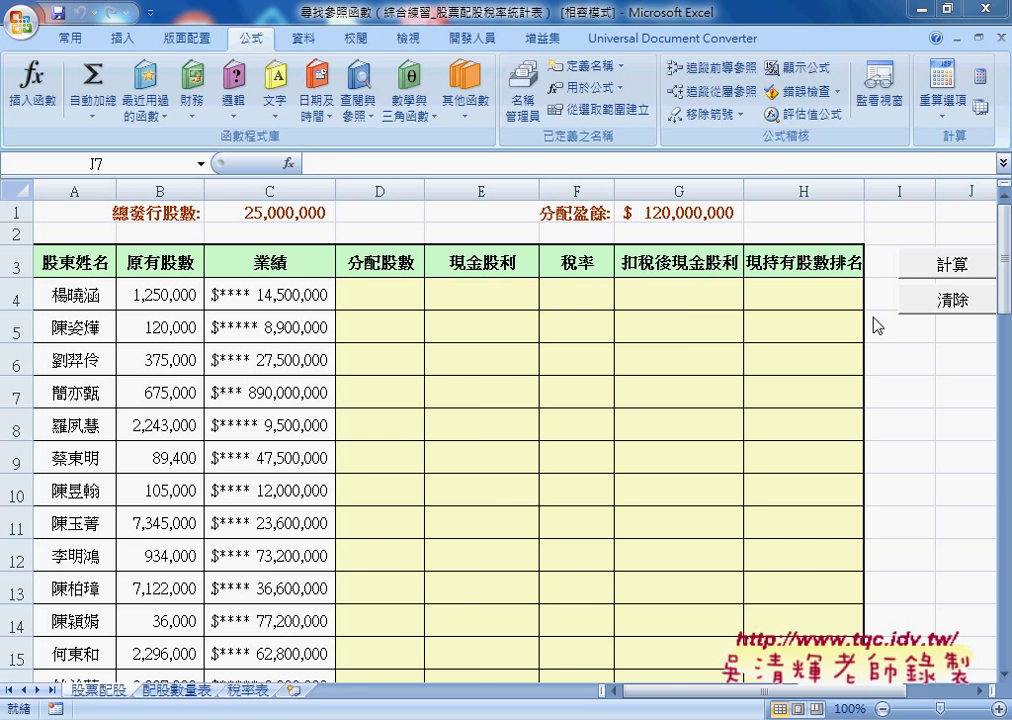
click(952, 264)
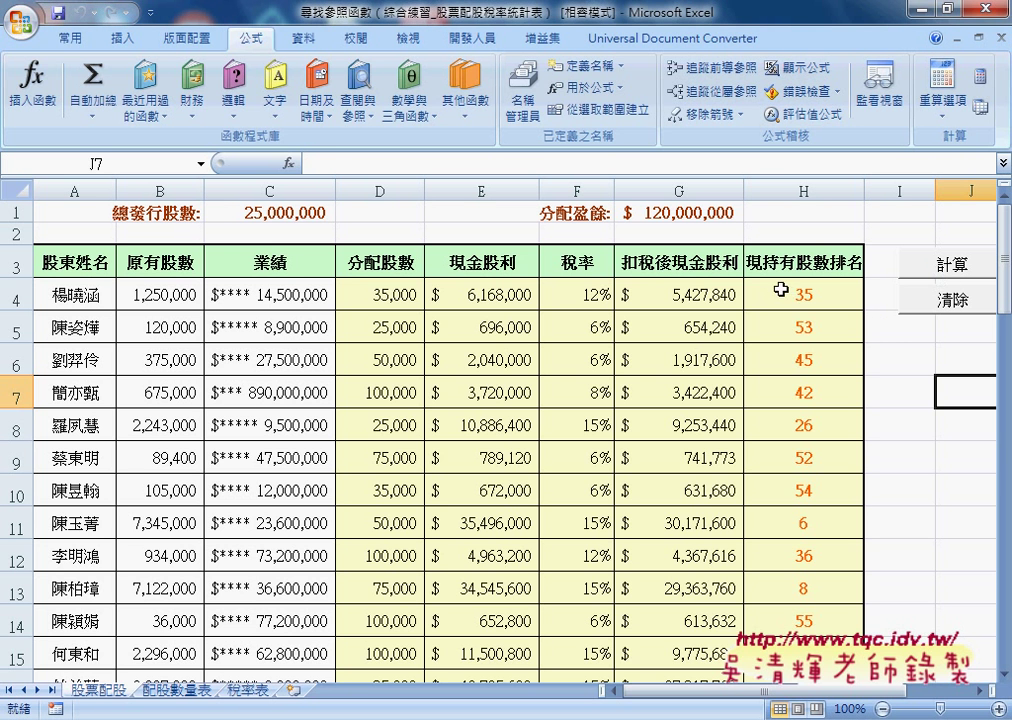
Check D4's VLOOKUP formula, select I5, and show the 開發人員 (Developer) ribbon
click(380, 297)
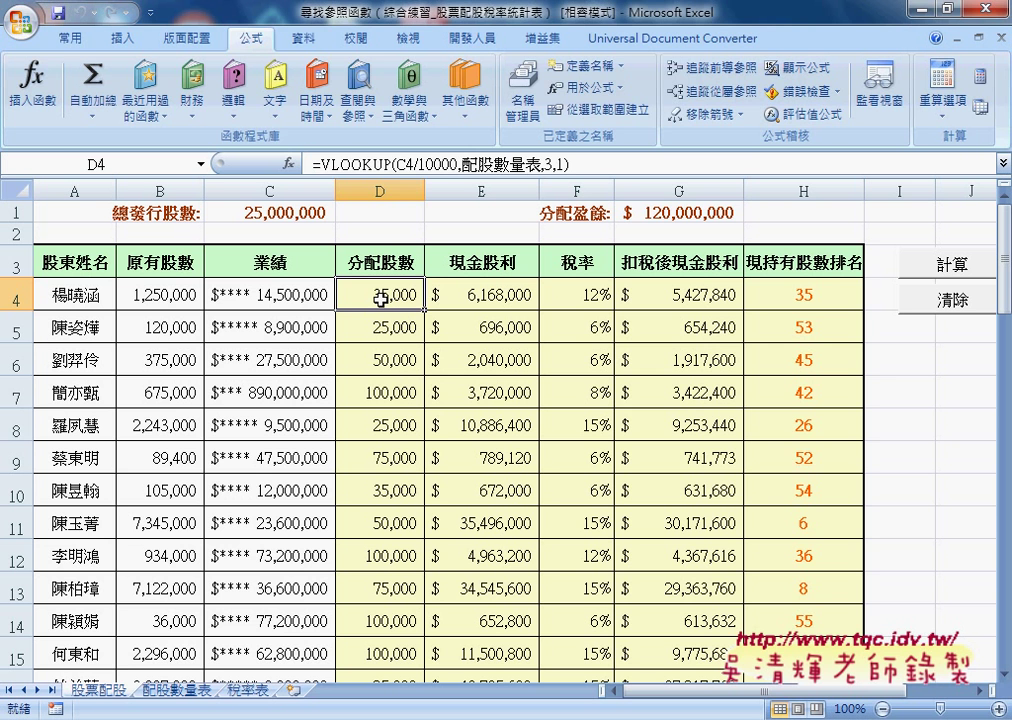
click(914, 336)
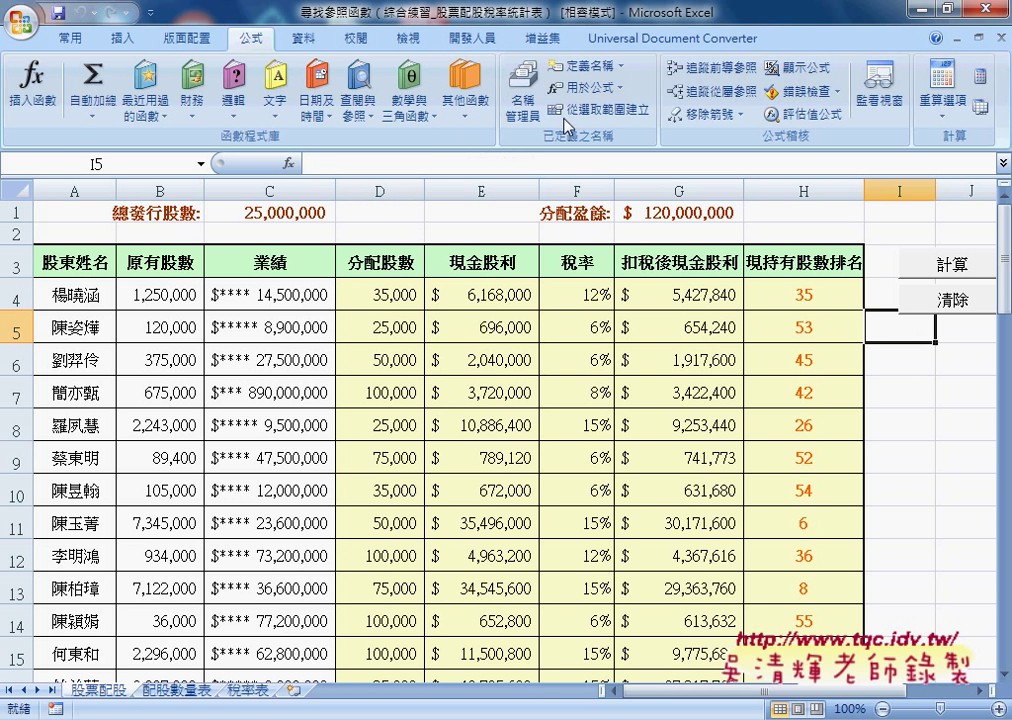
click(471, 38)
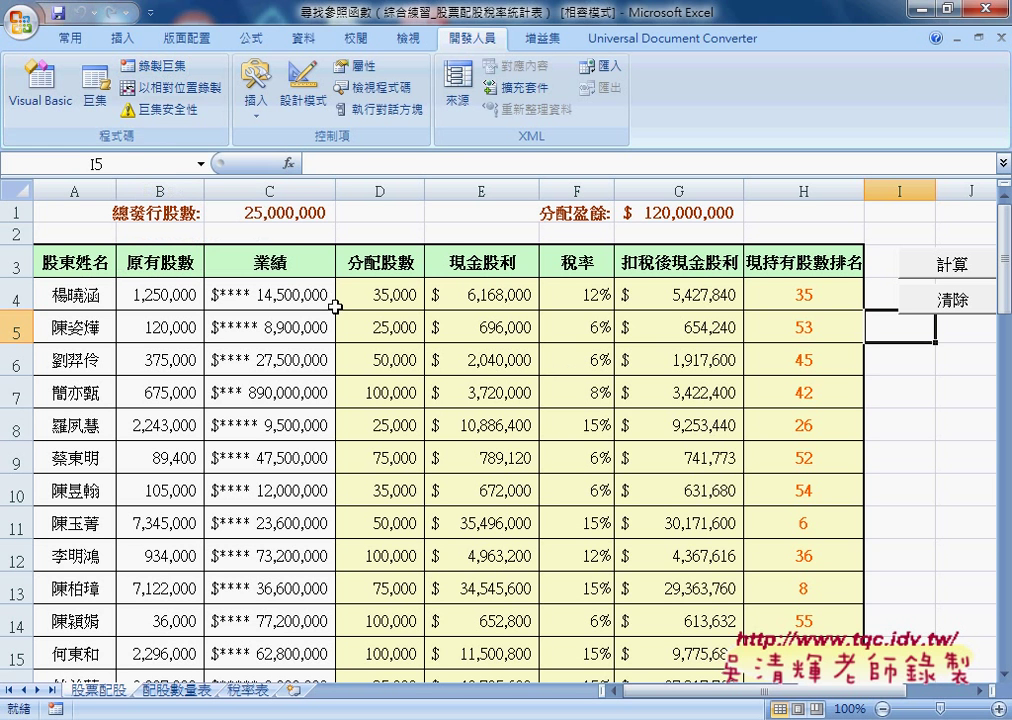
From cell I5, bring up Record Macro with default name Macro1 stored in this workbook
click(386, 296)
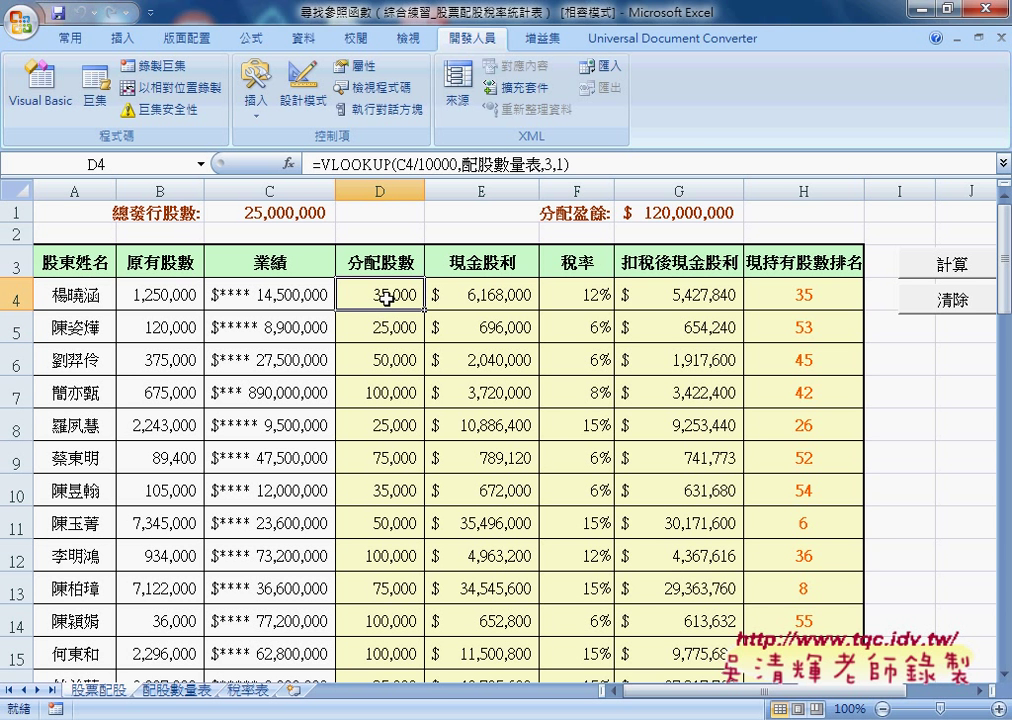
click(895, 330)
click(155, 67)
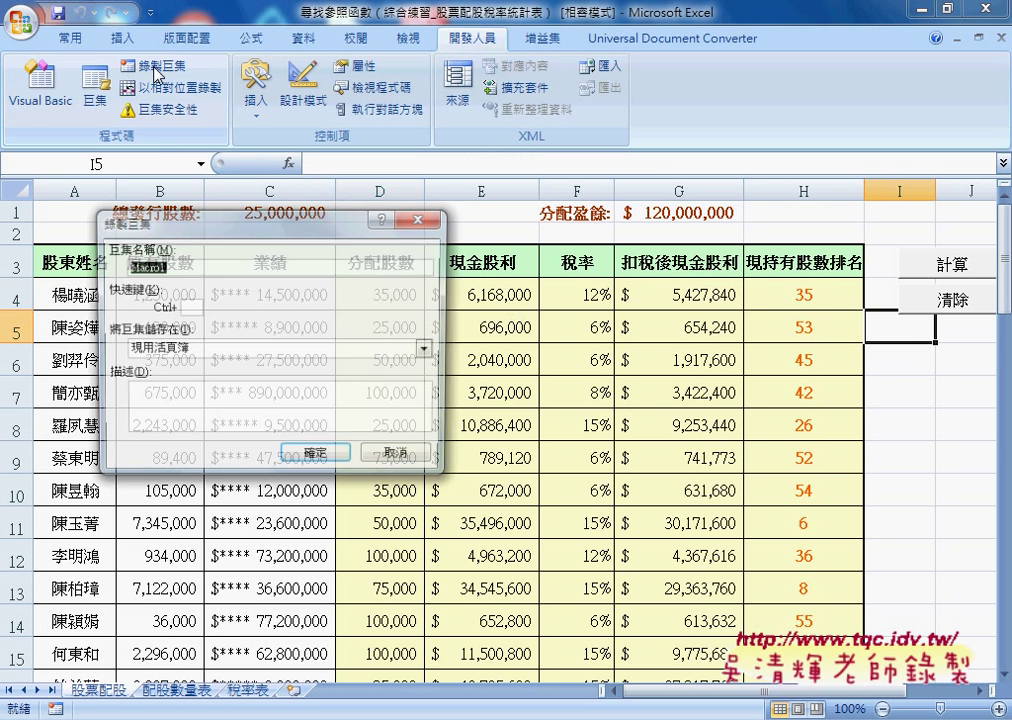
drag(256, 226, 440, 121)
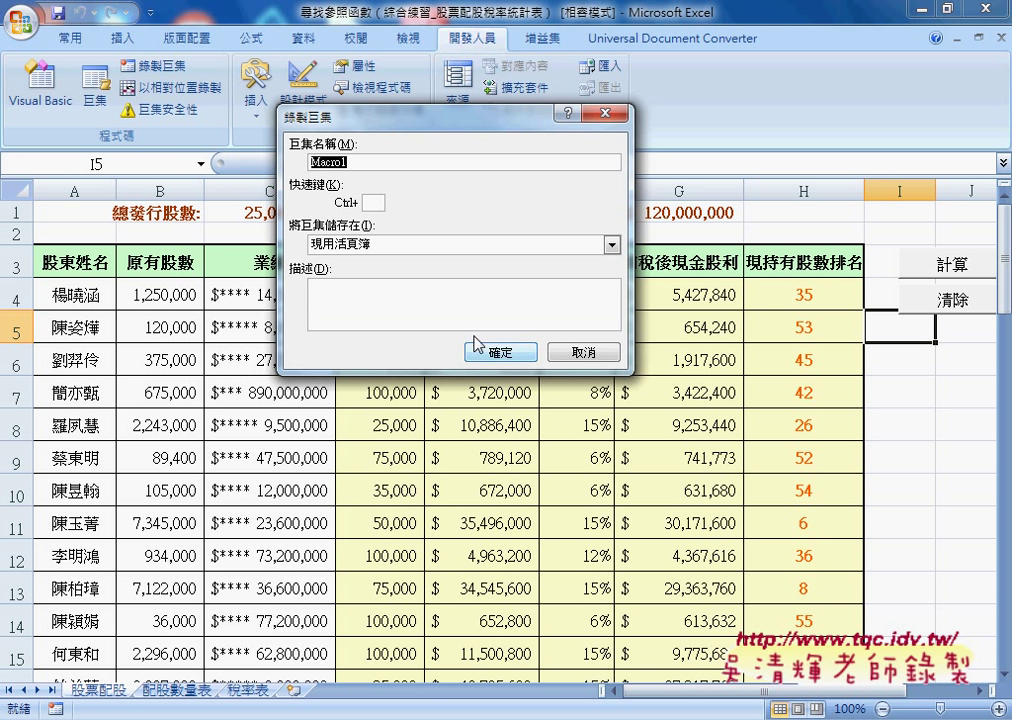
Start recording, then re-enter and fill down the D4 VLOOKUP and E4 cash dividend formulas
click(499, 351)
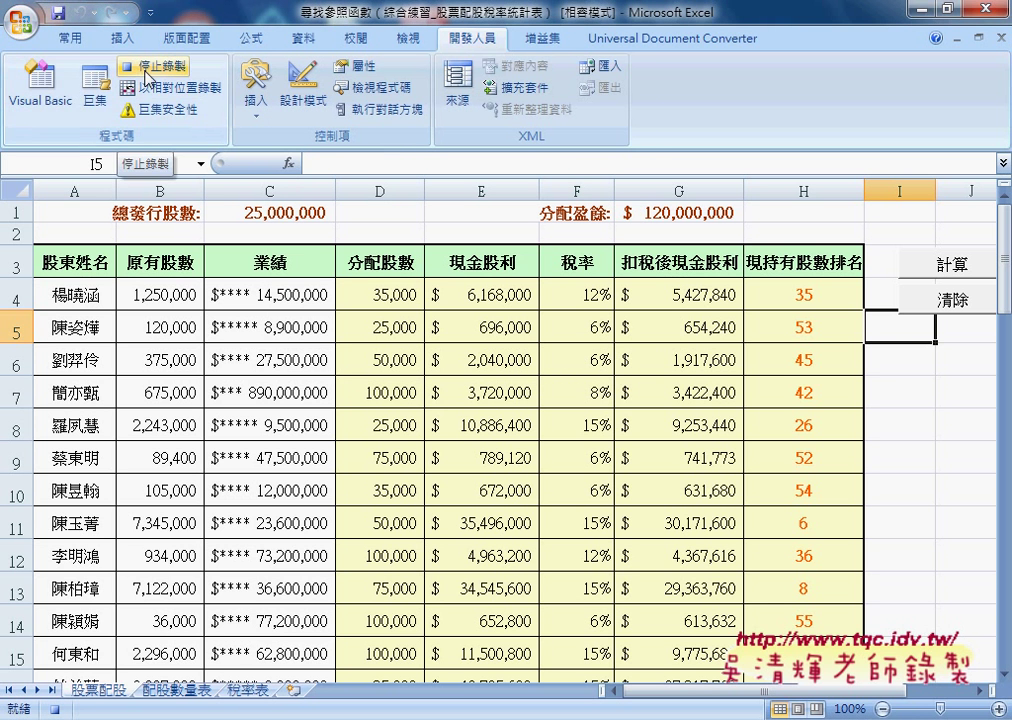
click(384, 297)
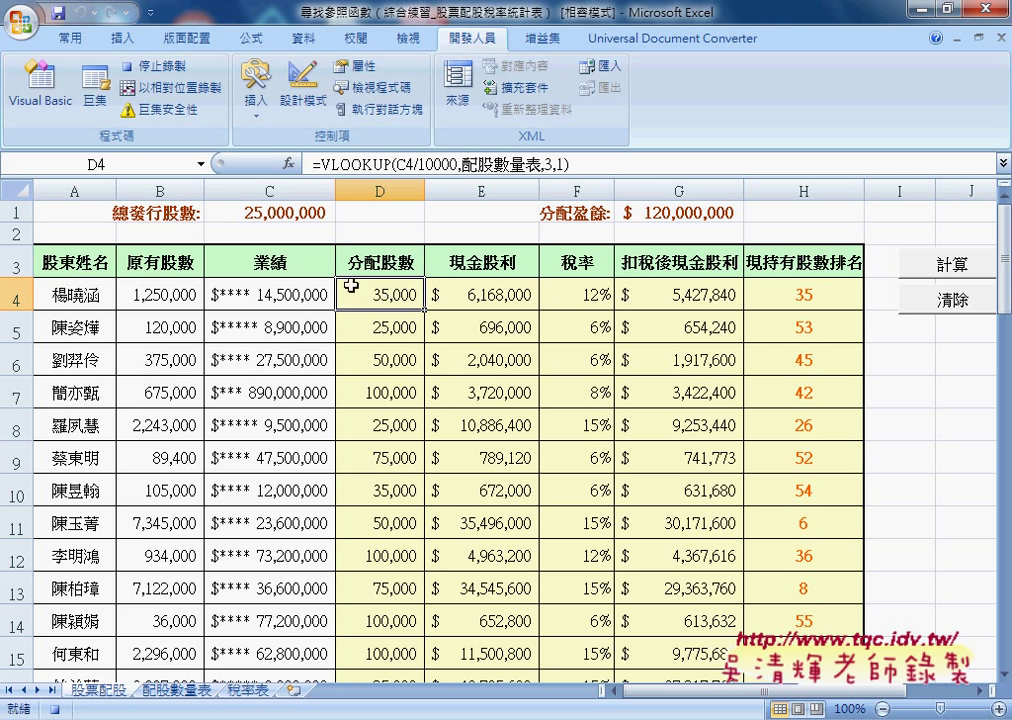
click(351, 162)
click(268, 163)
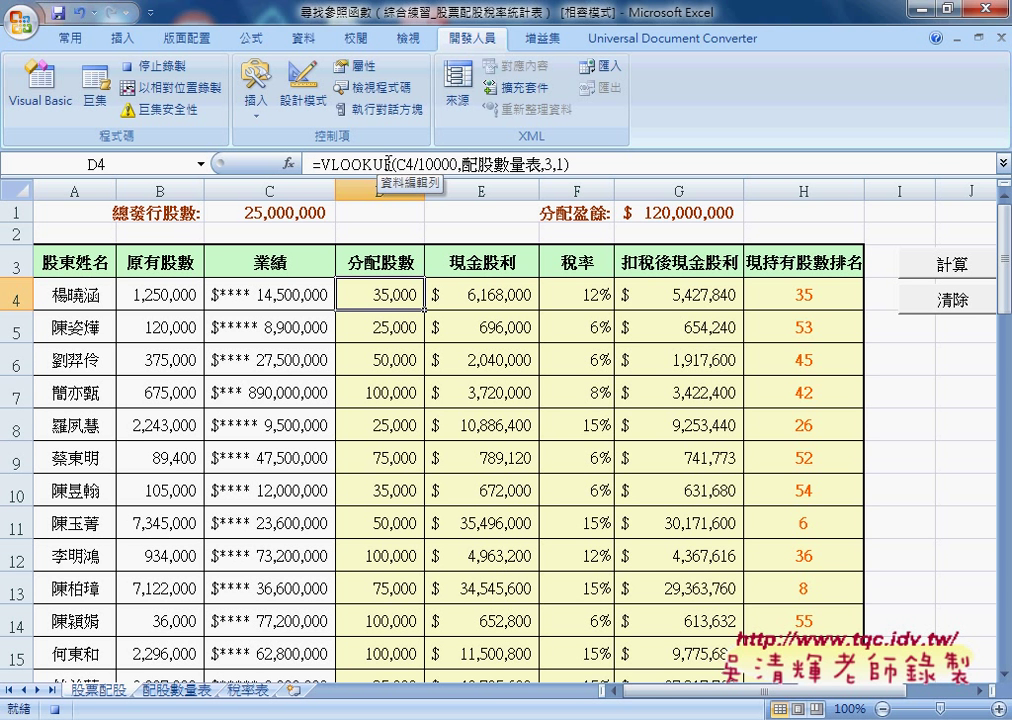
shift+double_click(421, 310)
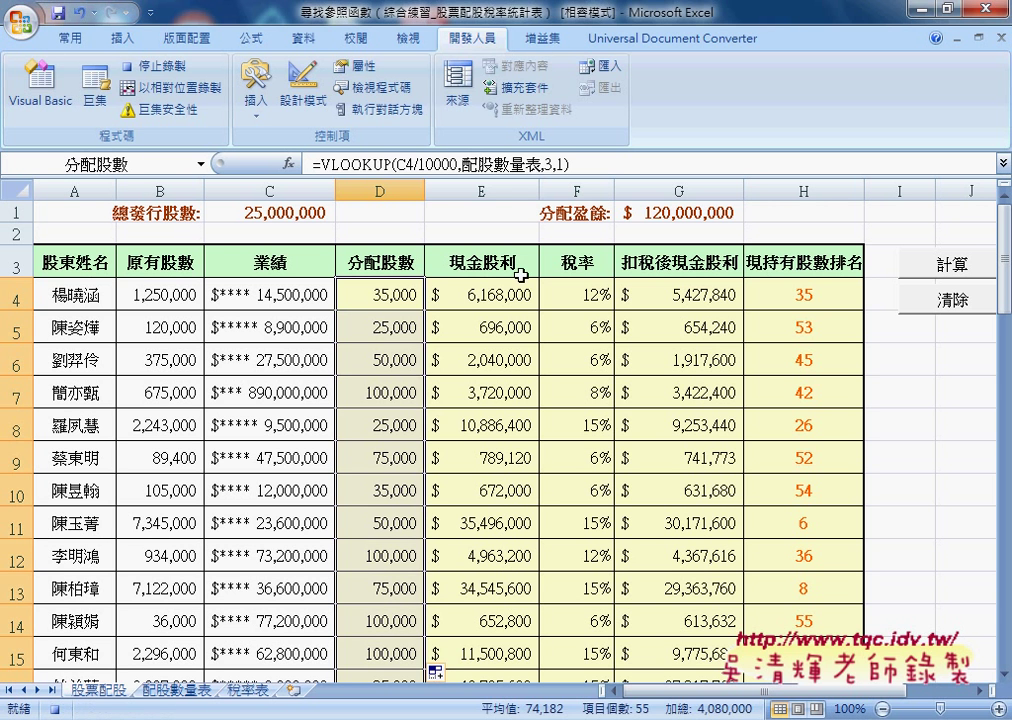
click(490, 292)
click(372, 166)
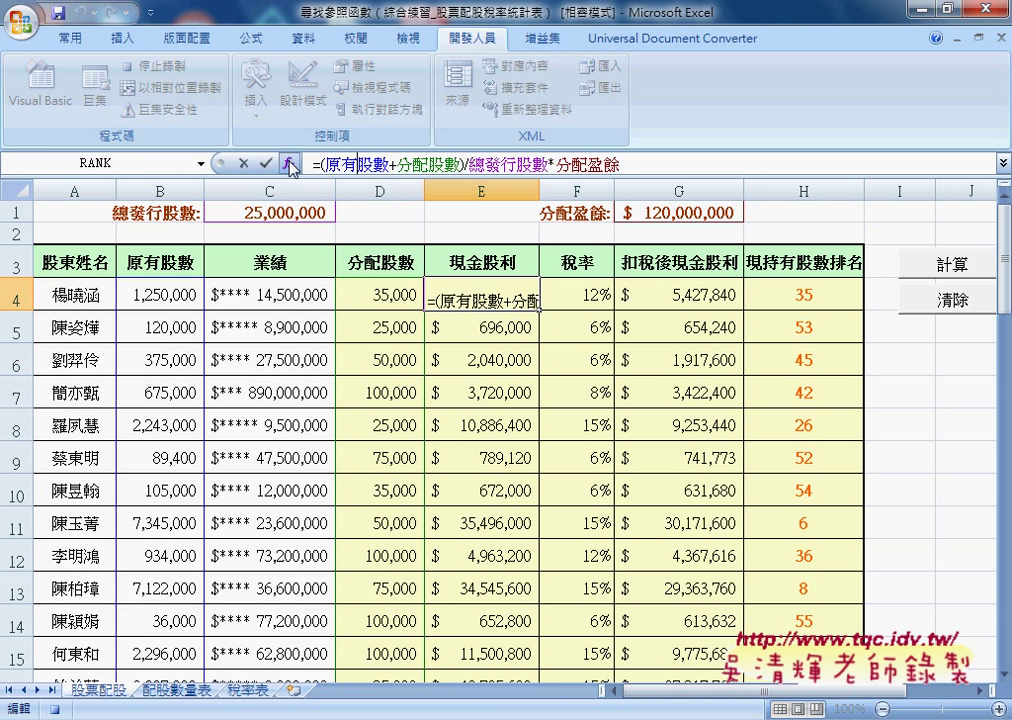
click(263, 165)
shift+double_click(537, 311)
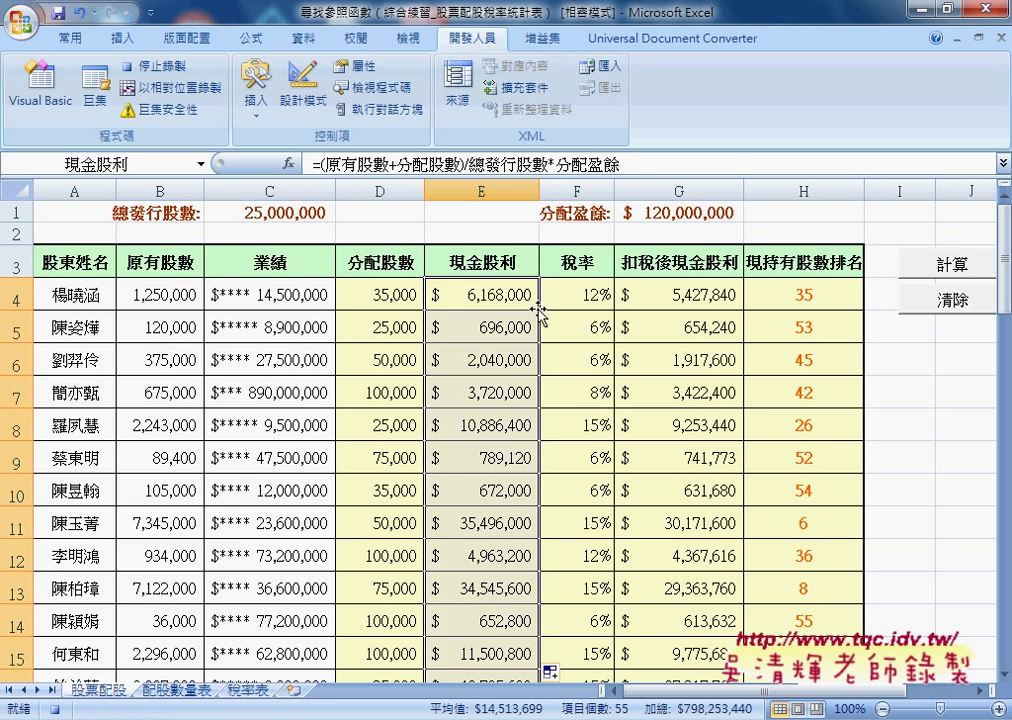
Re-enter F4's HLOOKUP tax-rate formula, fill it down column F, and re-confirm G4's formula
click(556, 288)
click(384, 165)
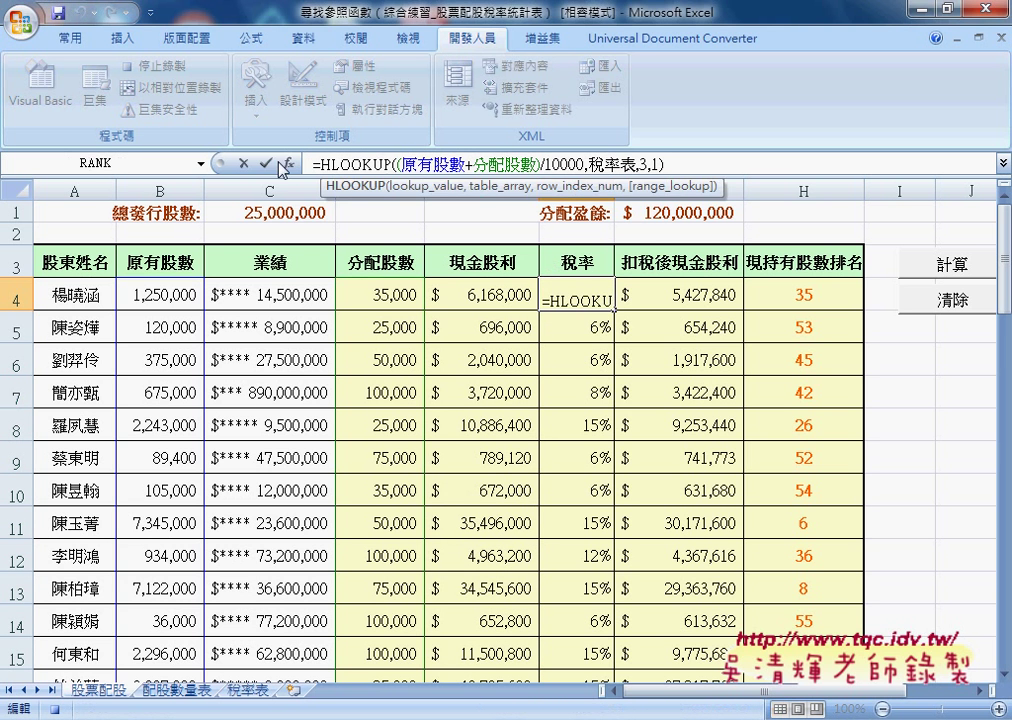
click(263, 163)
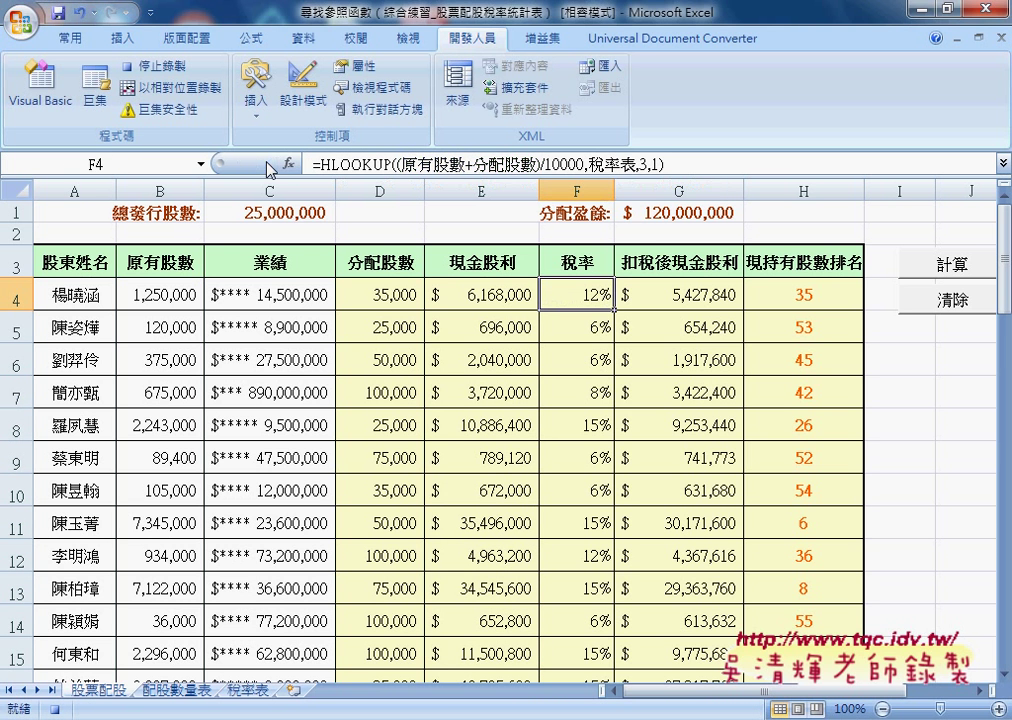
double_click(617, 313)
click(659, 299)
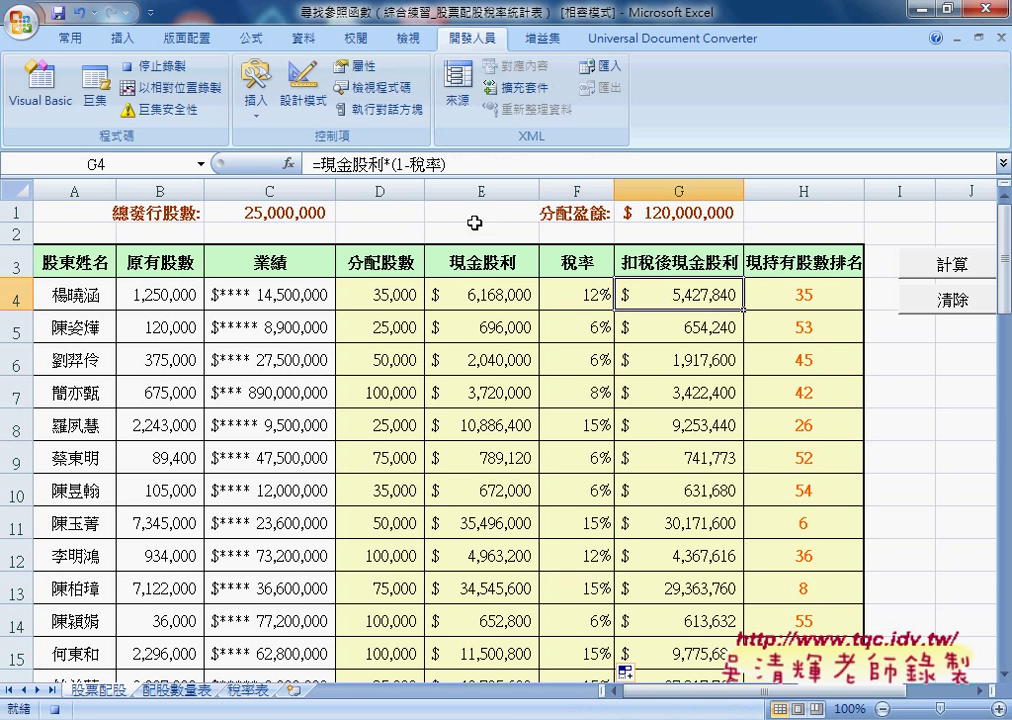
click(378, 164)
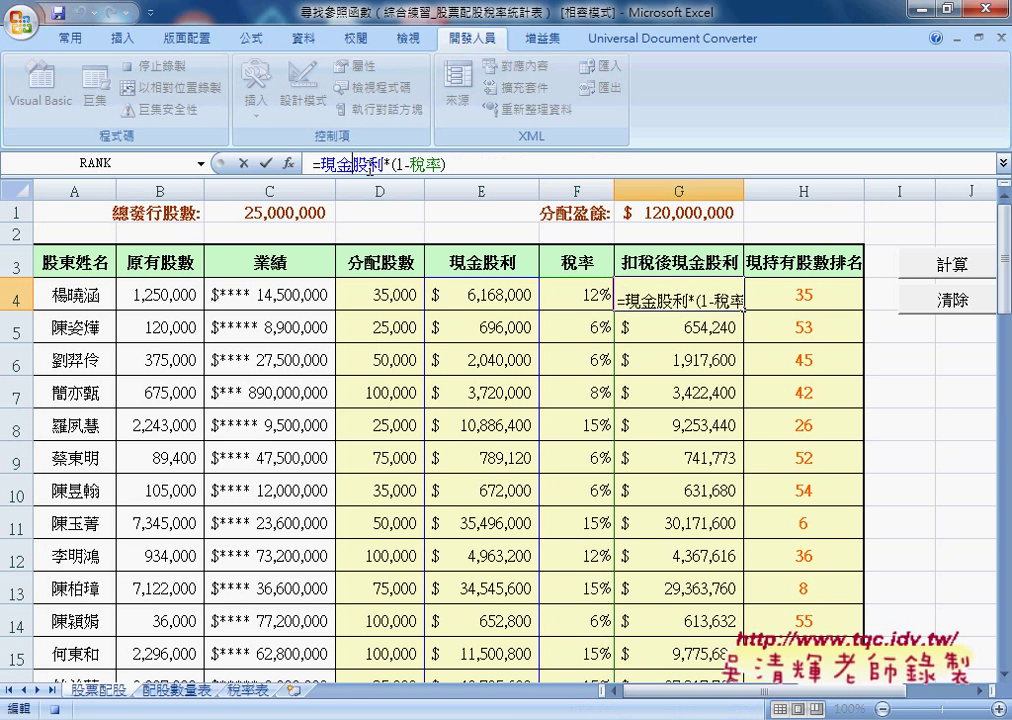
click(266, 163)
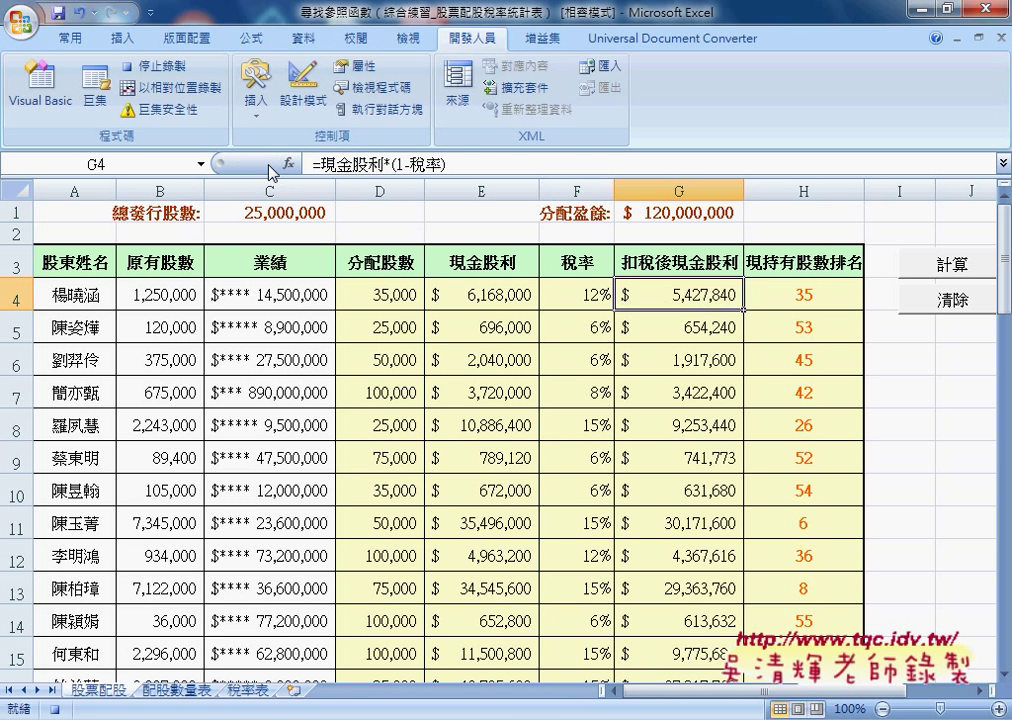
Fill G4 down column G, re-confirm H4's RANK formula, and fill it through H58
double_click(736, 297)
click(807, 293)
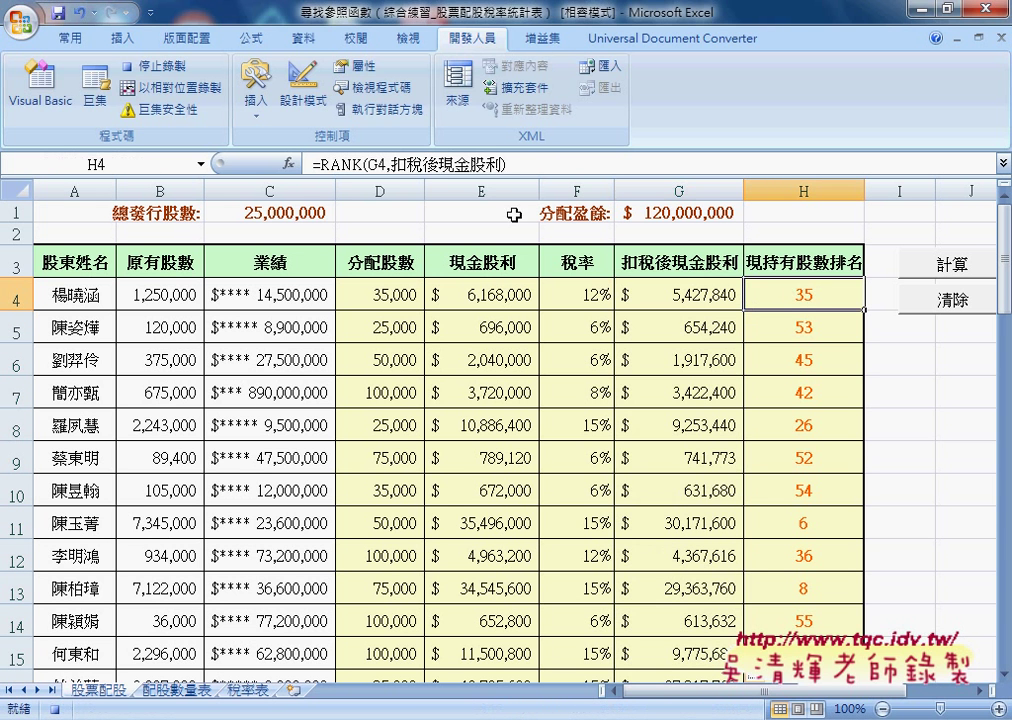
click(515, 166)
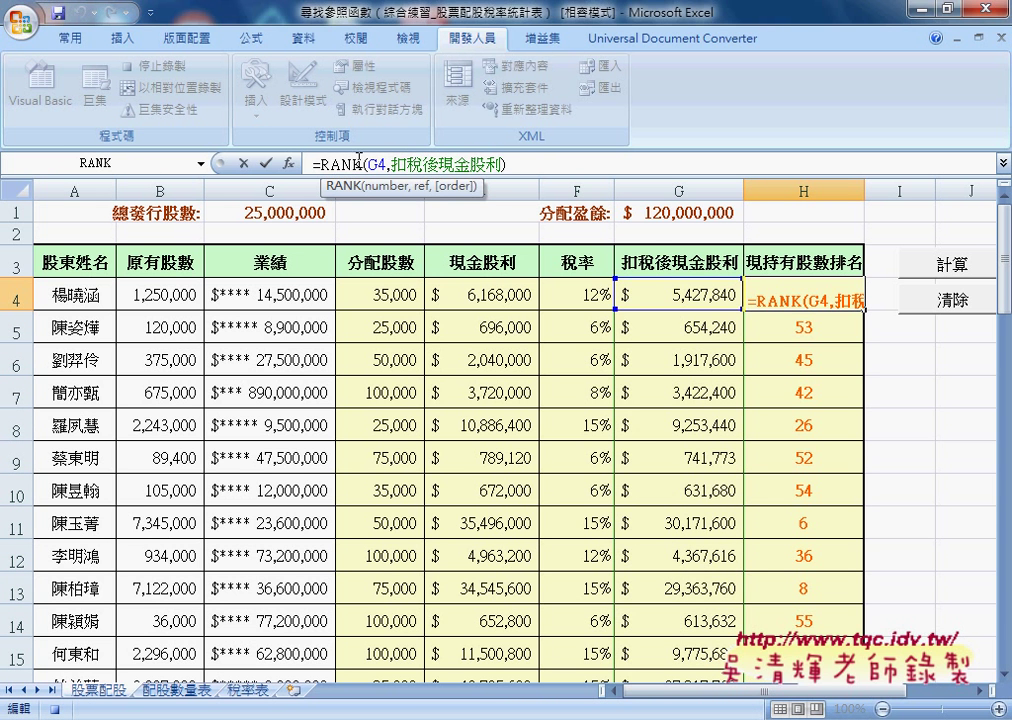
click(266, 163)
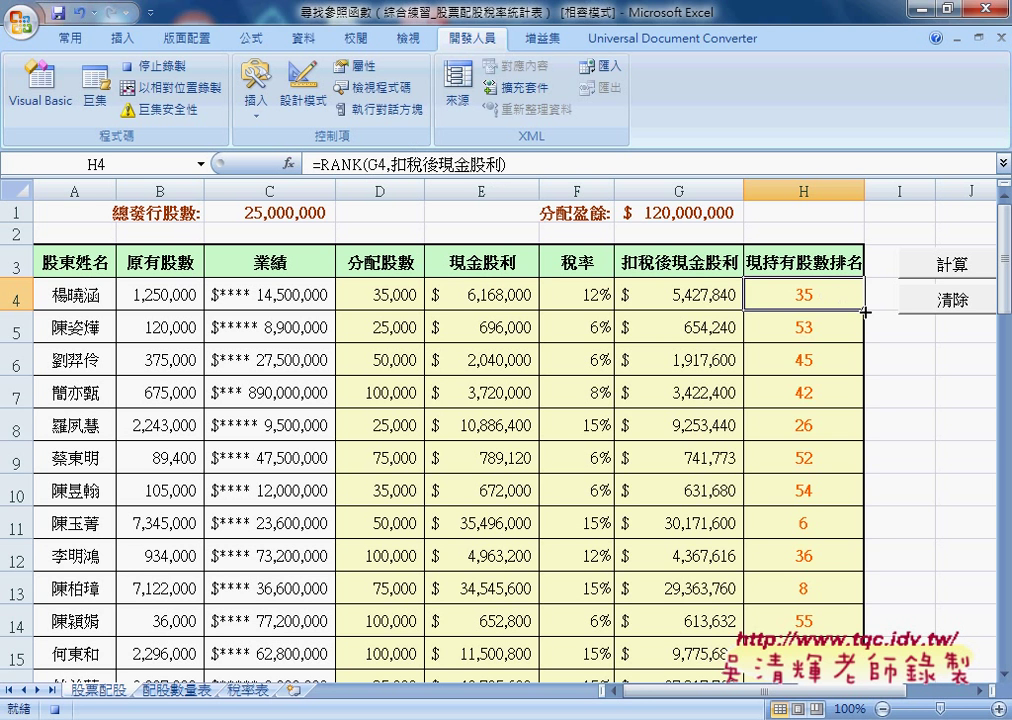
key(F5)
key(Return)
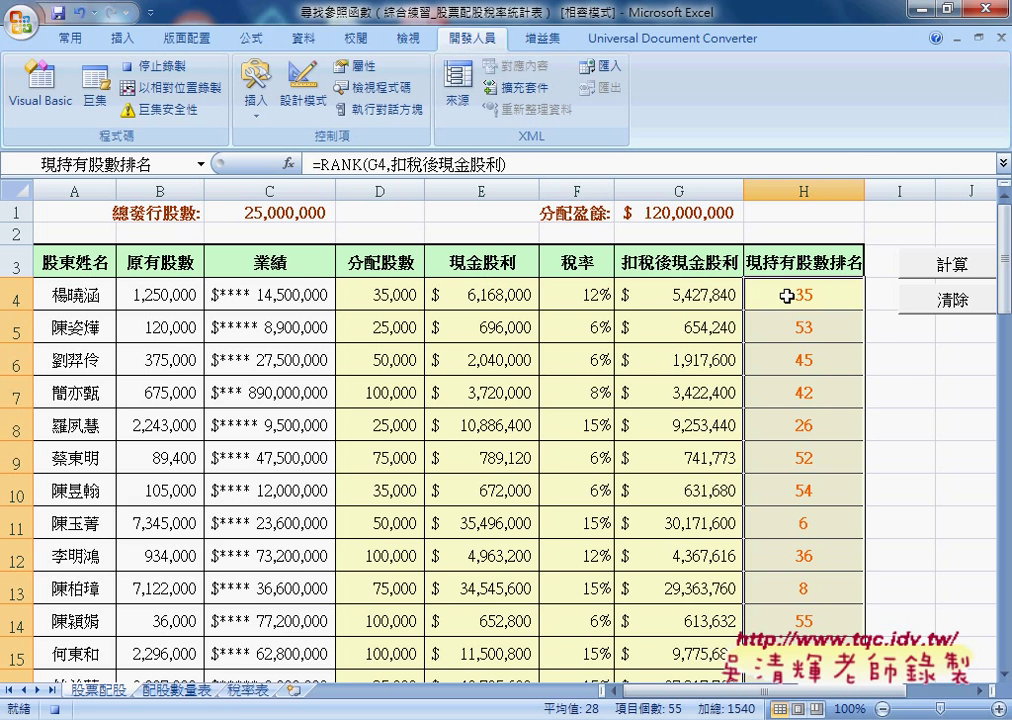
Stop recording from cell I6 and open Macro1's code in the Visual Basic editor
click(901, 359)
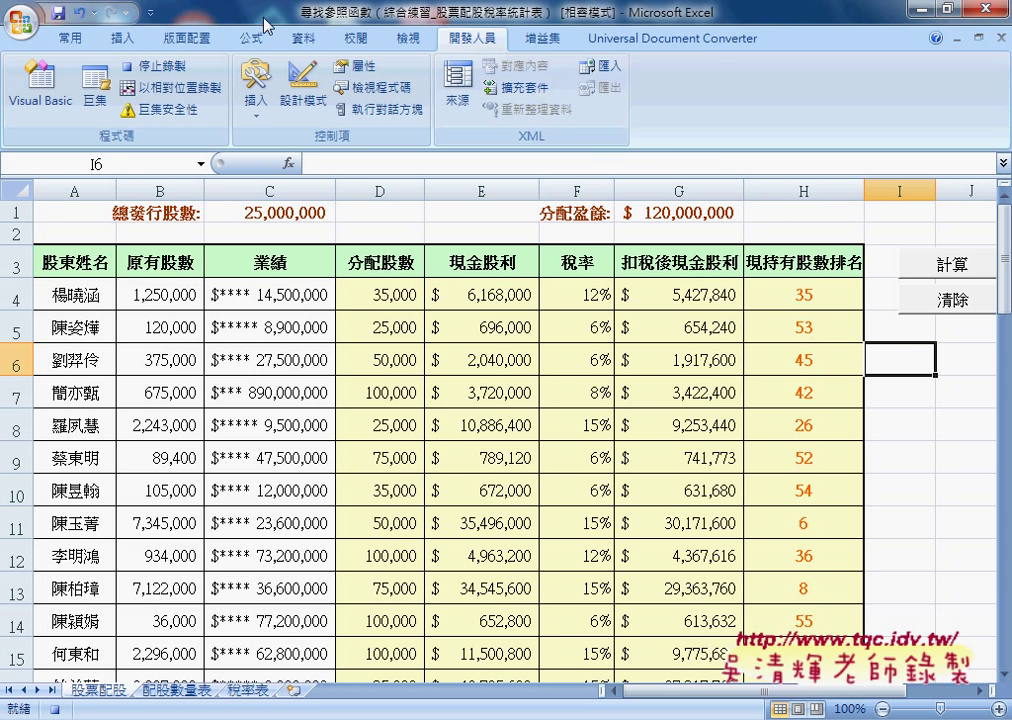
click(152, 67)
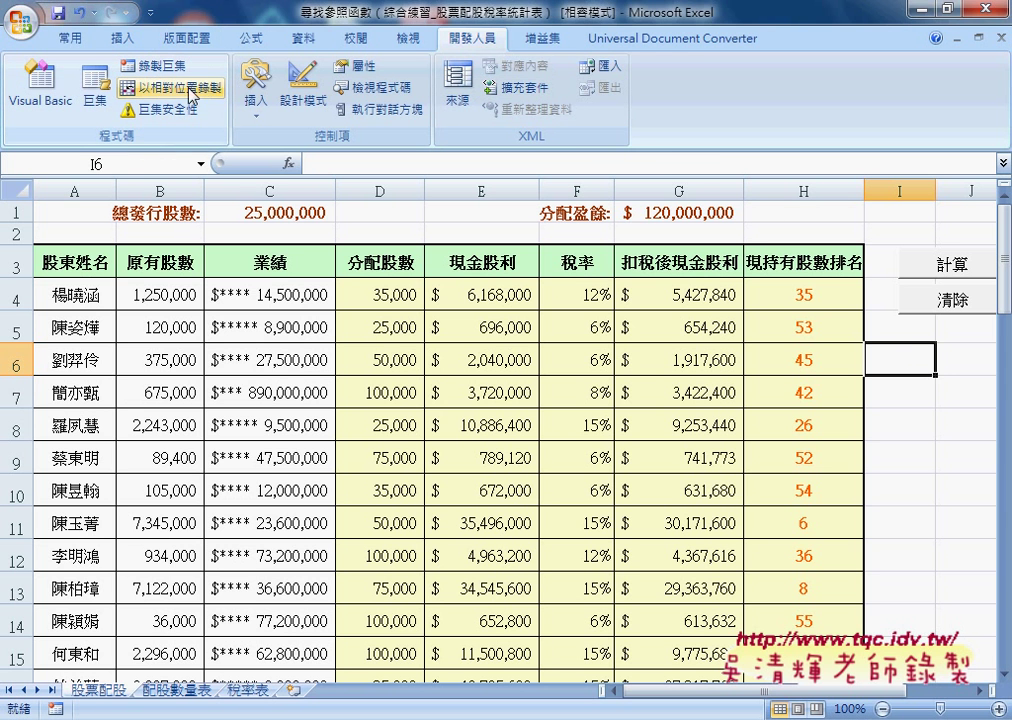
click(97, 98)
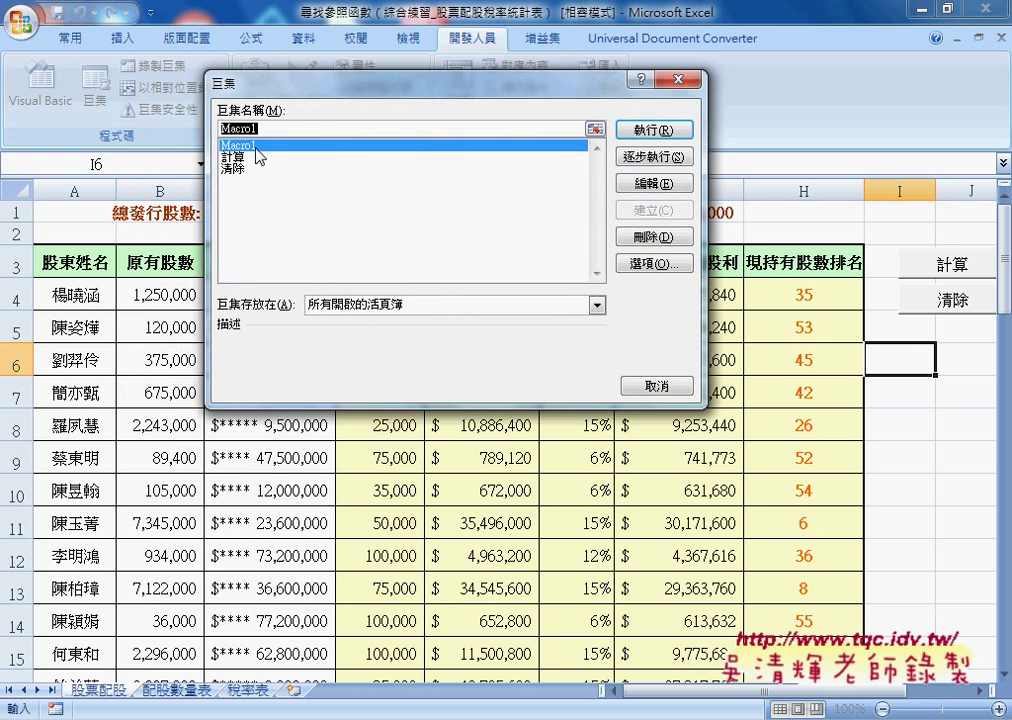
click(656, 184)
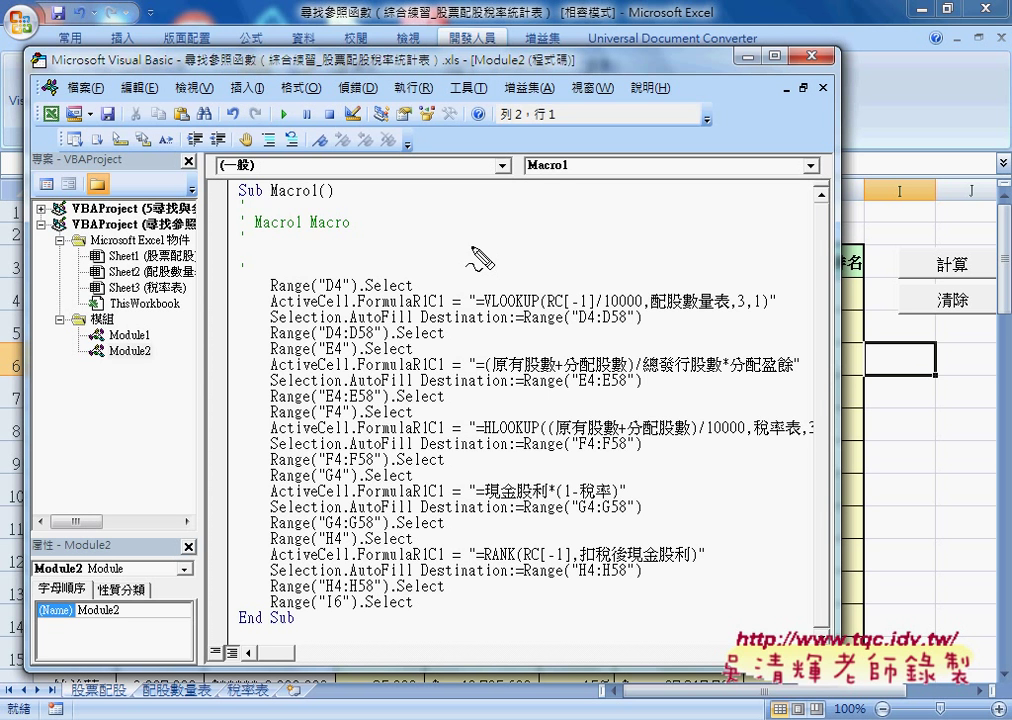
drag(140, 366, 150, 352)
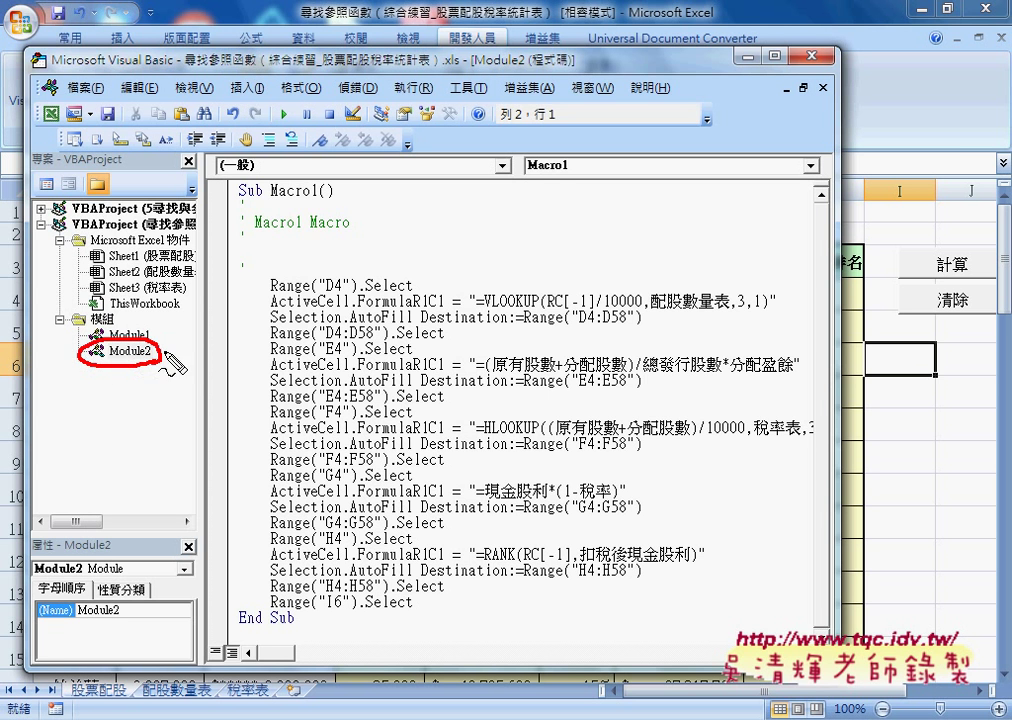
drag(190, 287, 130, 333)
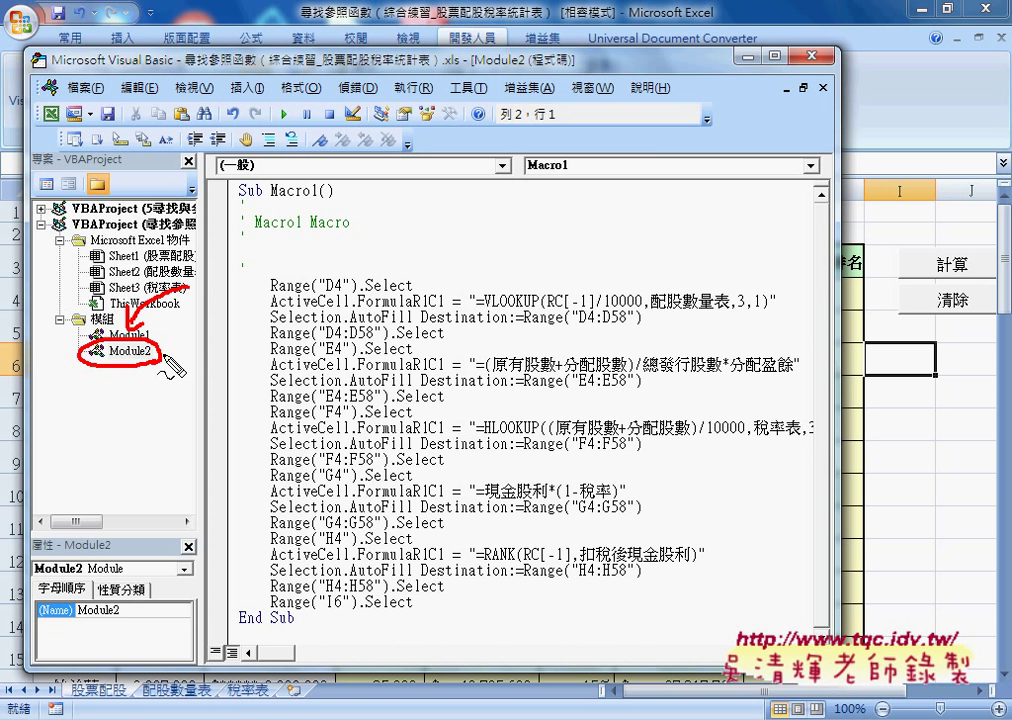
mouse_move(168, 345)
mouse_down()
mouse_move(236, 186)
mouse_move(318, 200)
mouse_up()
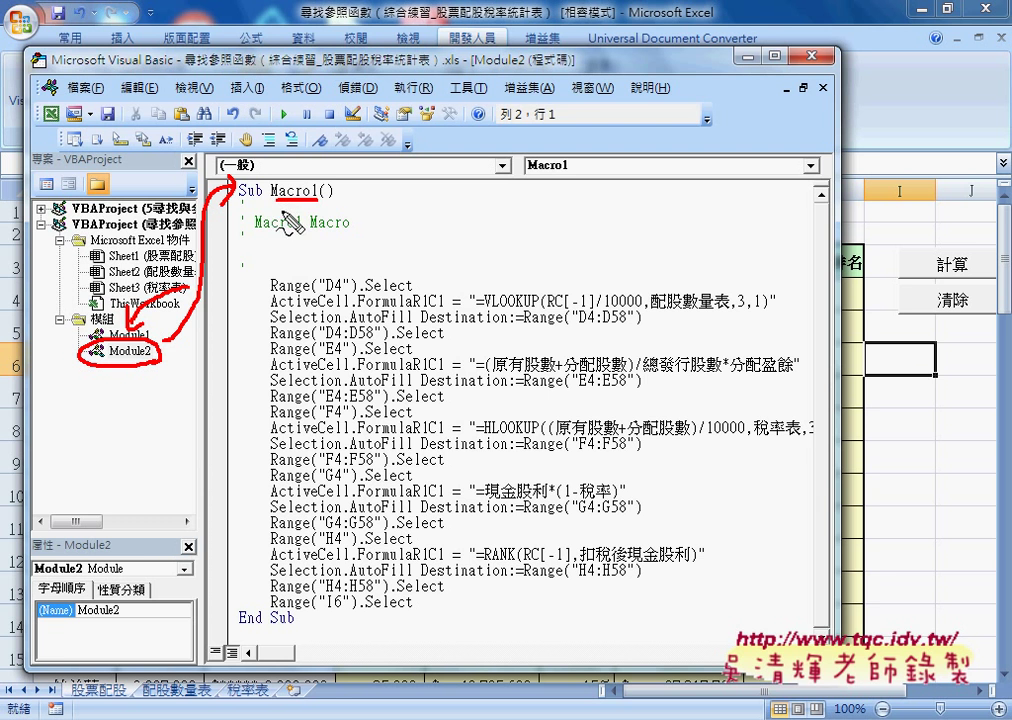
drag(272, 207, 316, 207)
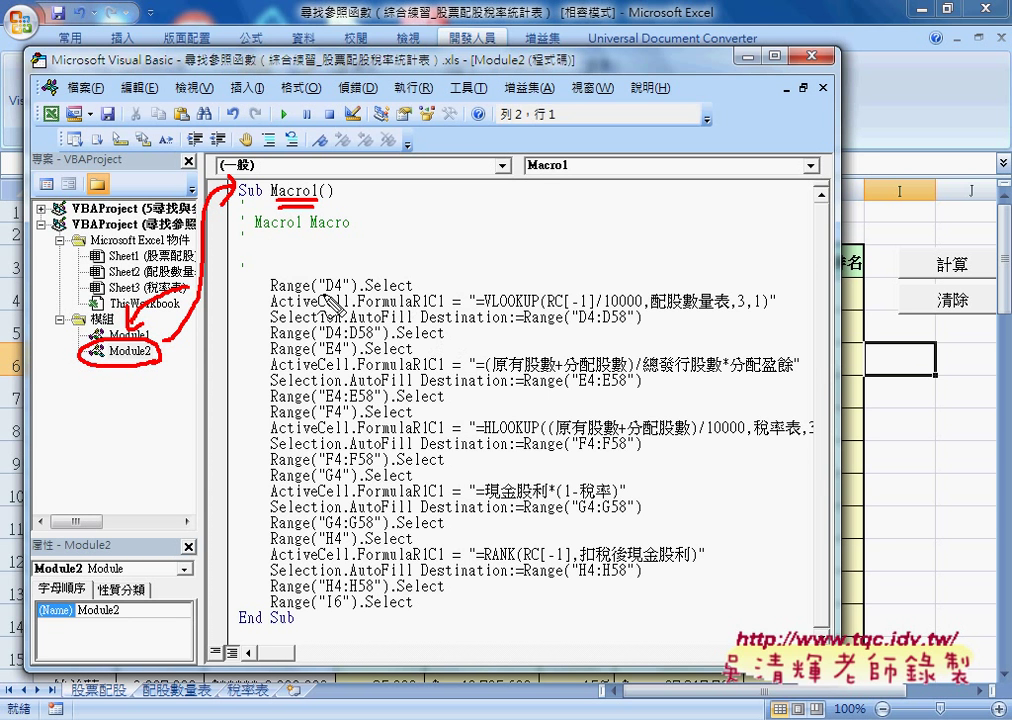
drag(320, 293, 410, 293)
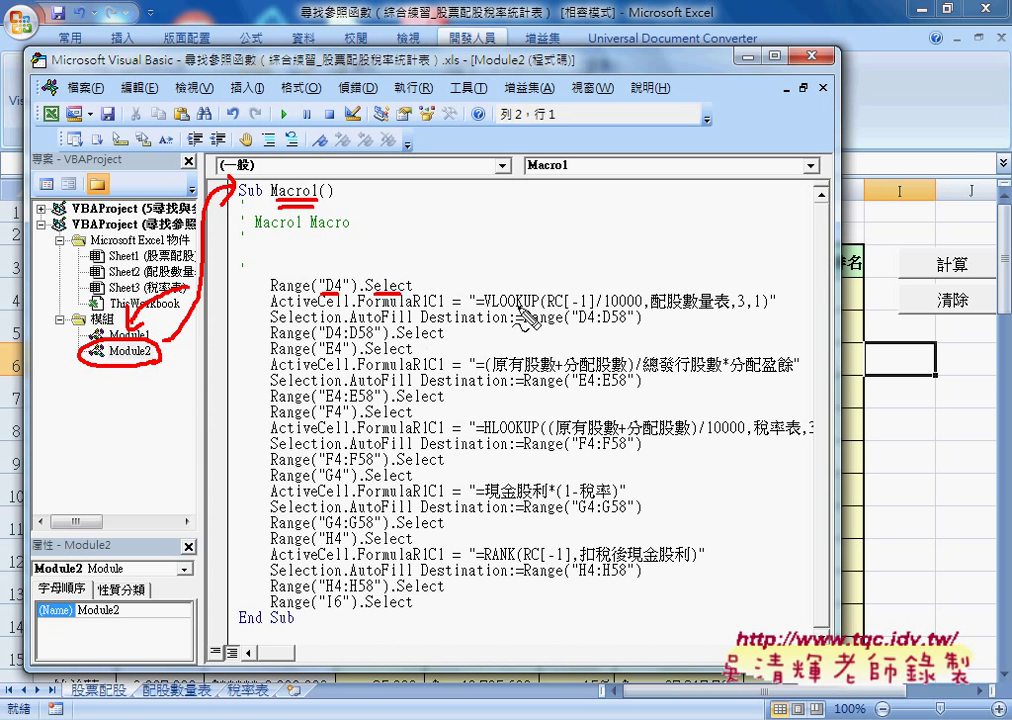
drag(476, 311, 758, 314)
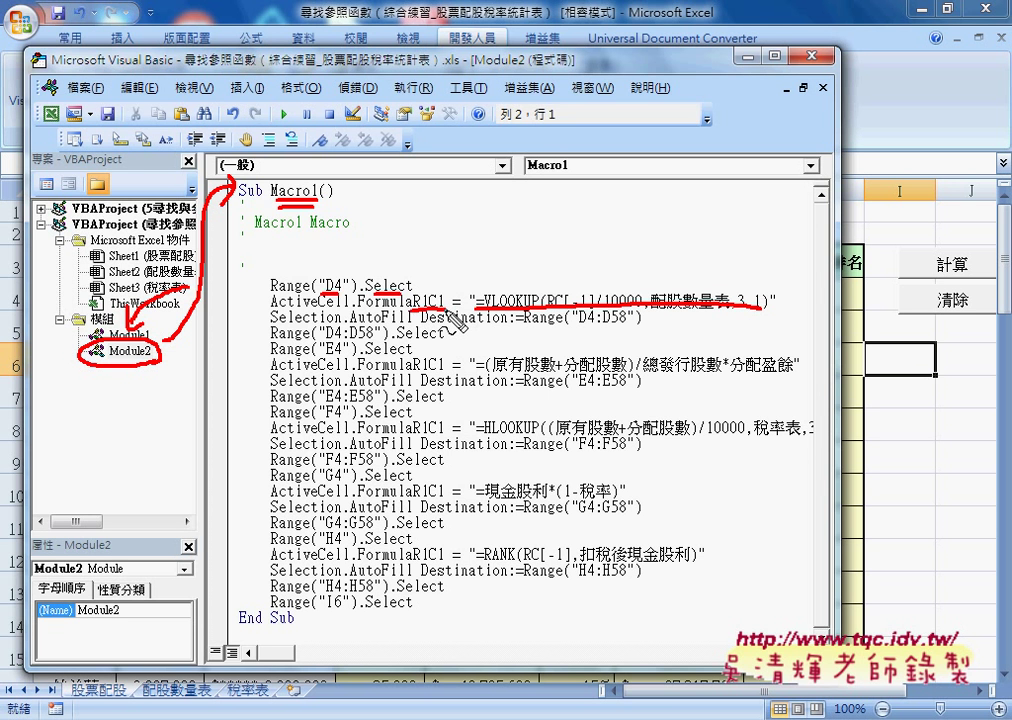
drag(410, 310, 448, 310)
drag(432, 324, 508, 323)
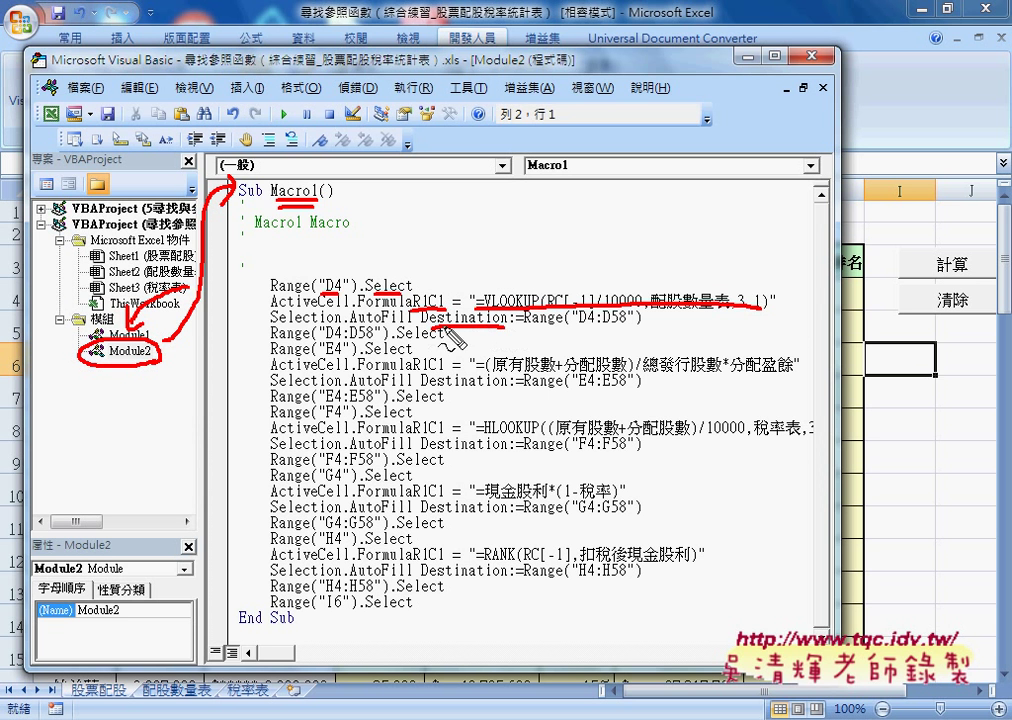
drag(352, 325, 404, 326)
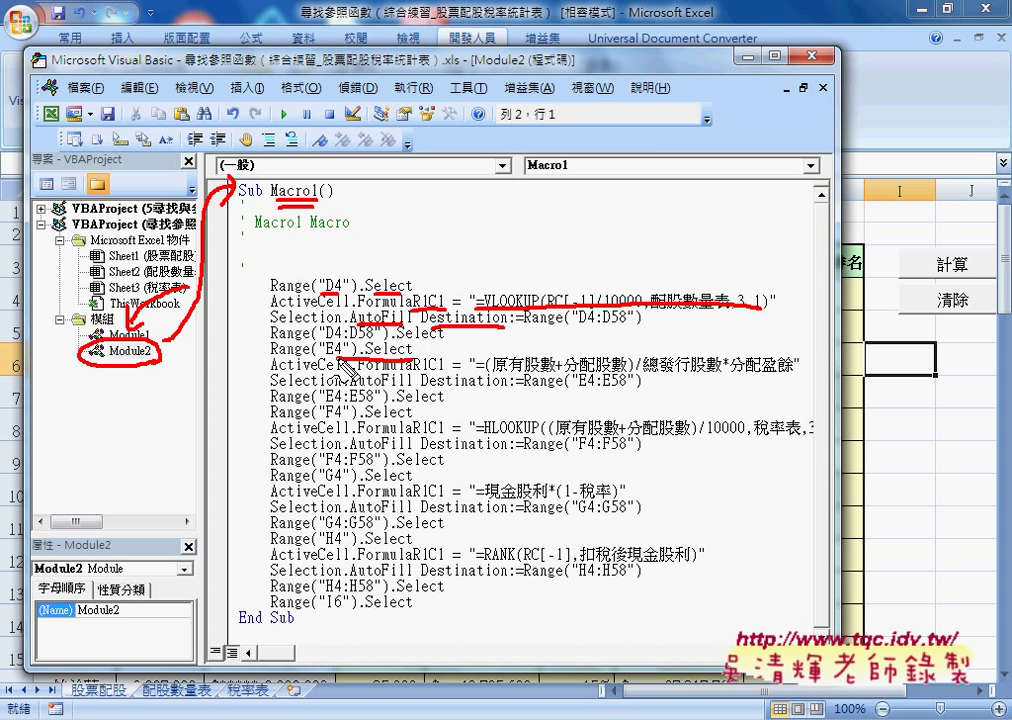
mouse_move(318, 341)
mouse_down()
mouse_move(393, 341)
mouse_move(343, 357)
mouse_move(450, 293)
mouse_up()
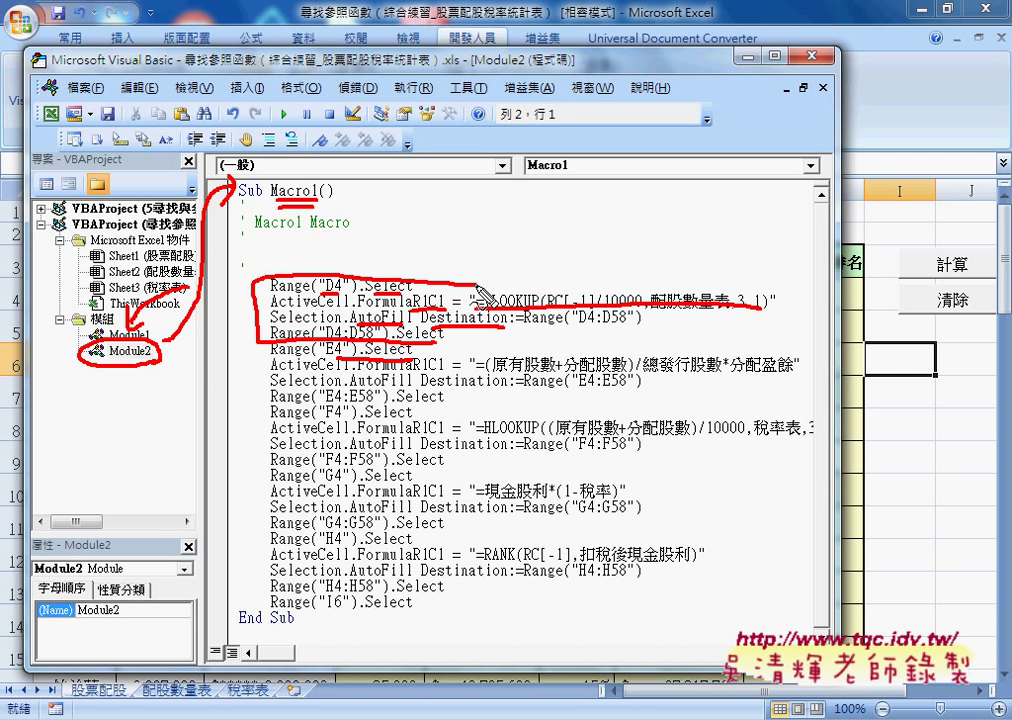
Insert blank lines after the D, E, F, G and H column blocks of Macro1
key(Escape)
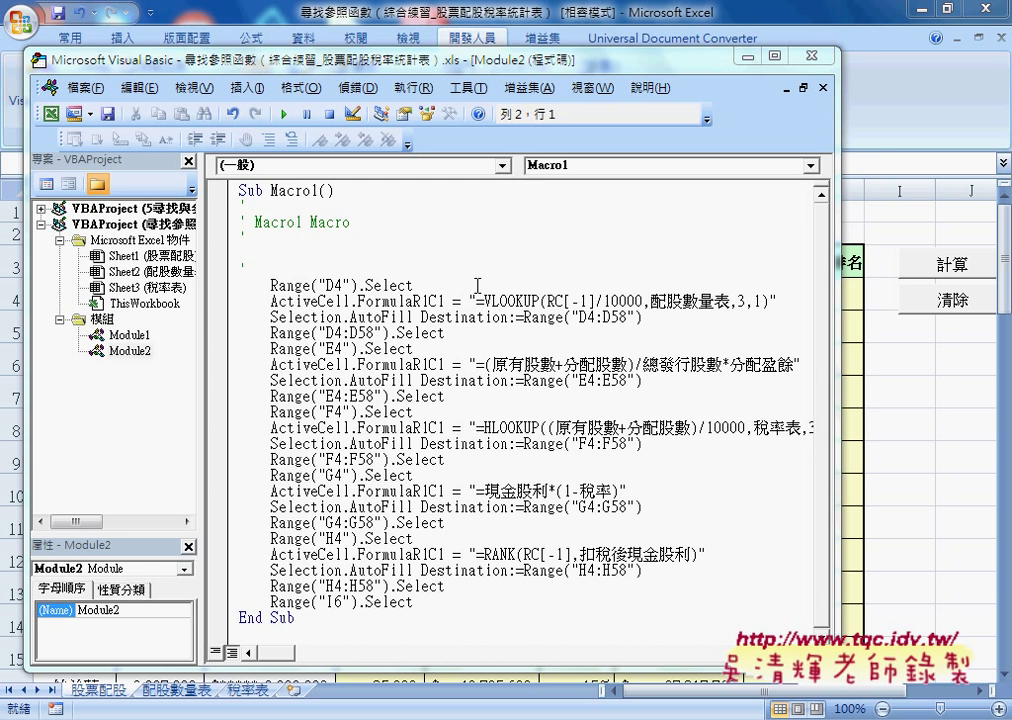
click(475, 335)
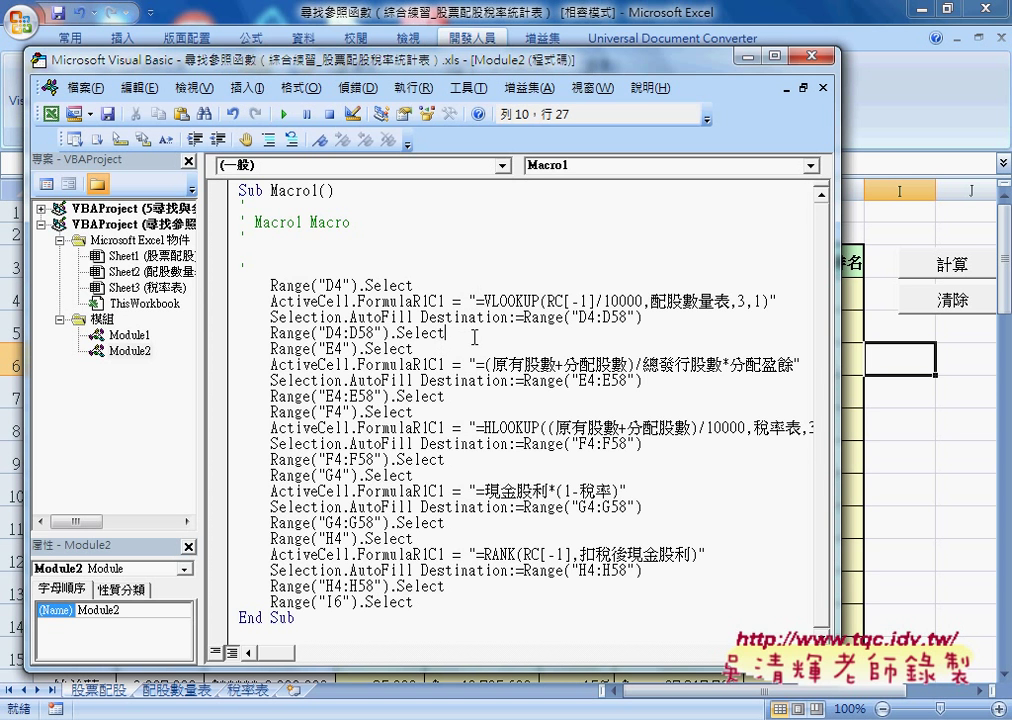
key(Return)
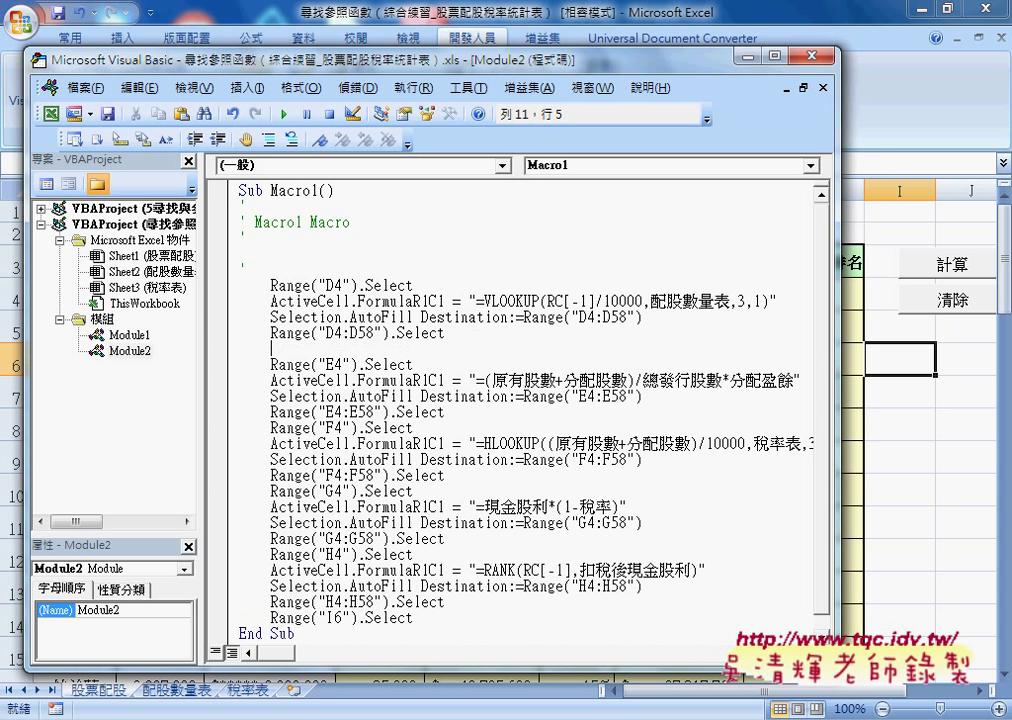
click(447, 411)
key(Return)
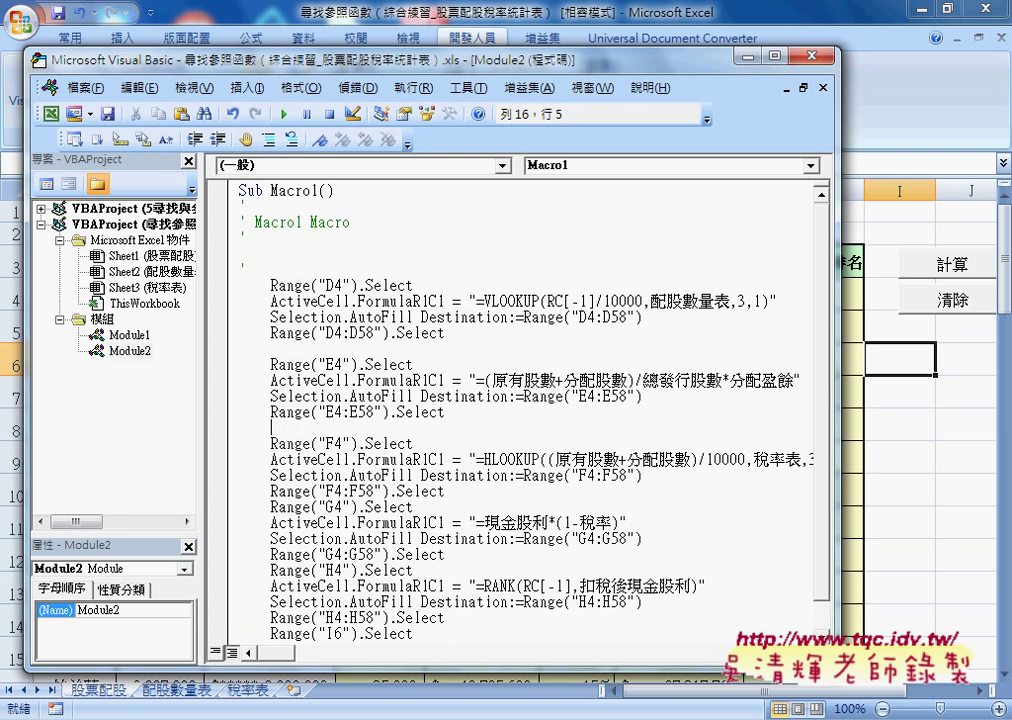
scroll(468, 411, down, 1)
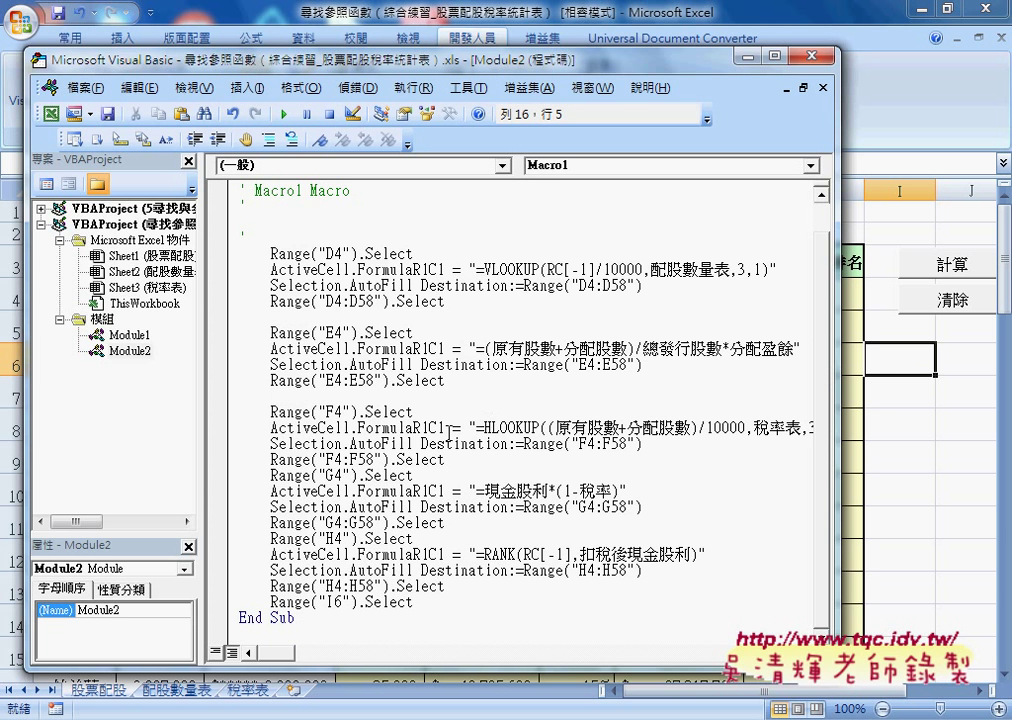
click(438, 478)
key(Return)
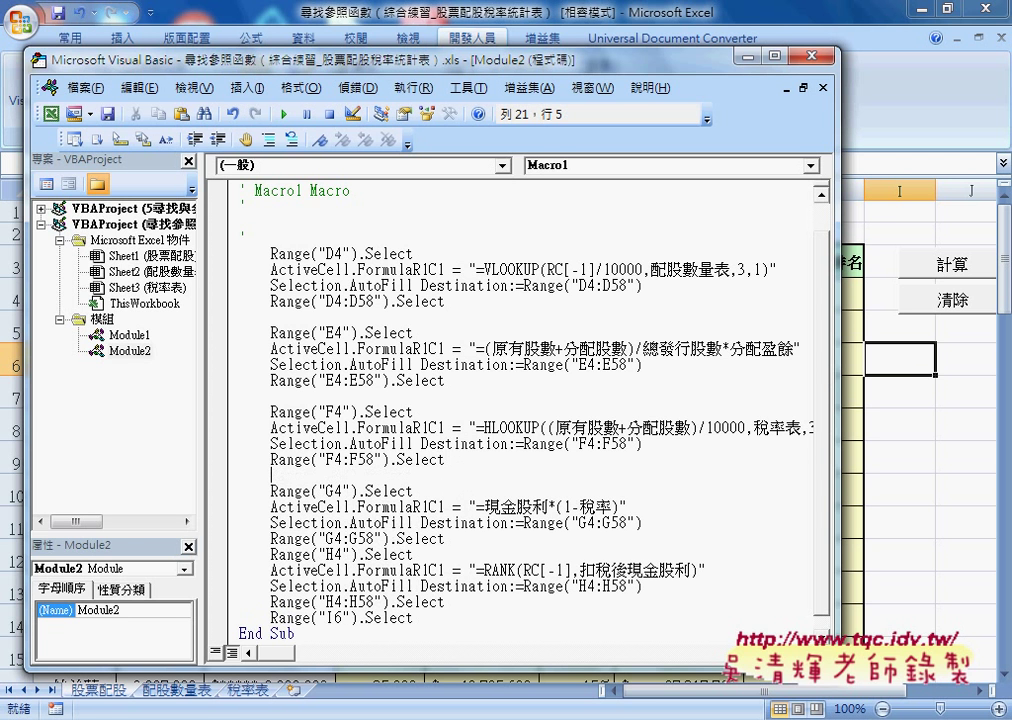
click(470, 538)
key(Return)
scroll(472, 542, down, 1)
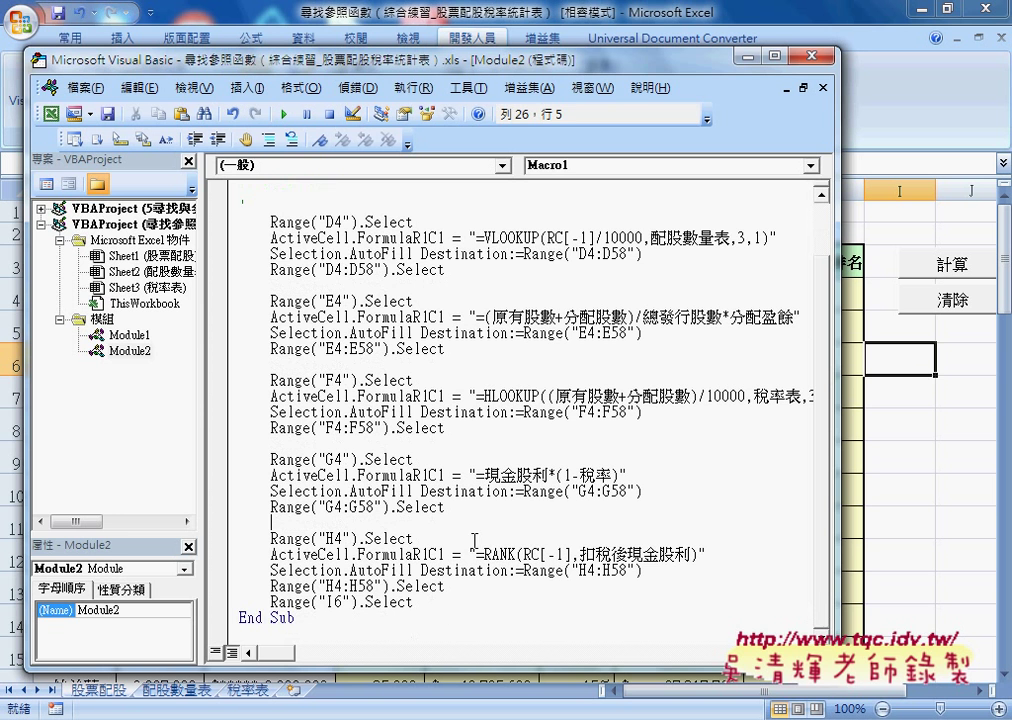
click(450, 587)
key(Return)
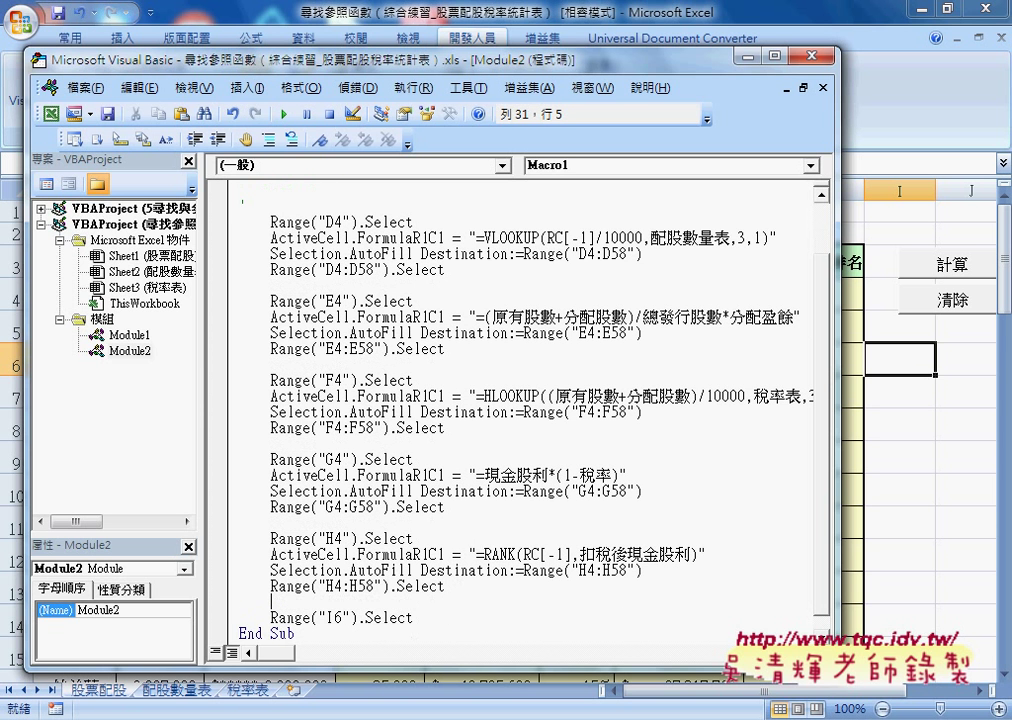
Select the closing Range("I6").Select statement, then the Macro1 name in the Sub line
drag(416, 619, 272, 617)
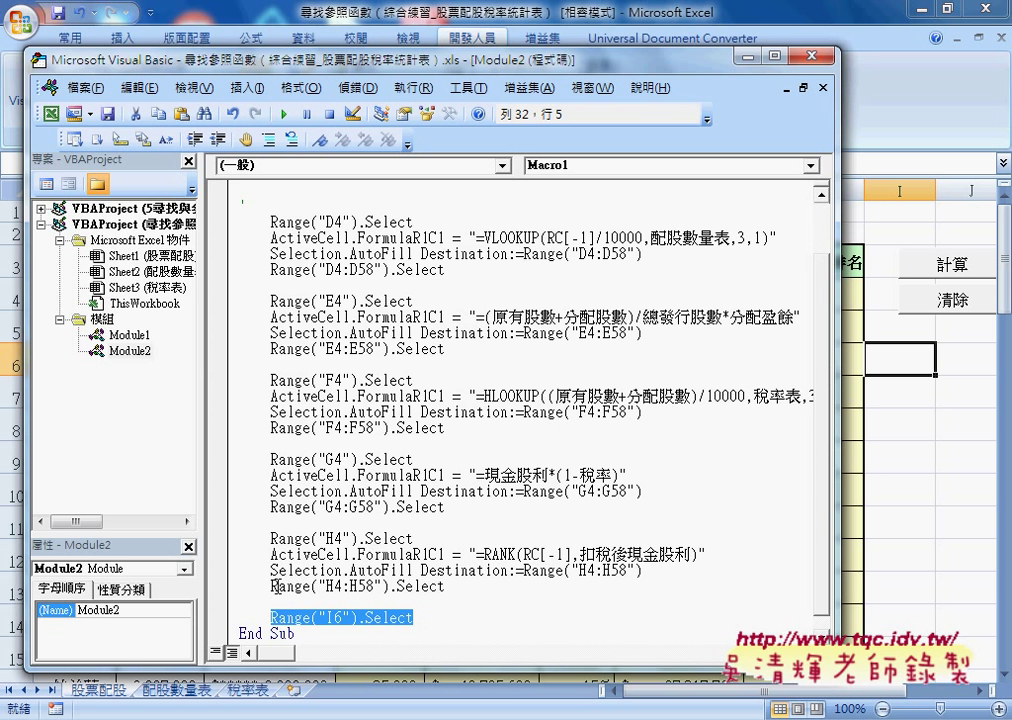
scroll(301, 257, up, 2)
drag(275, 193, 318, 190)
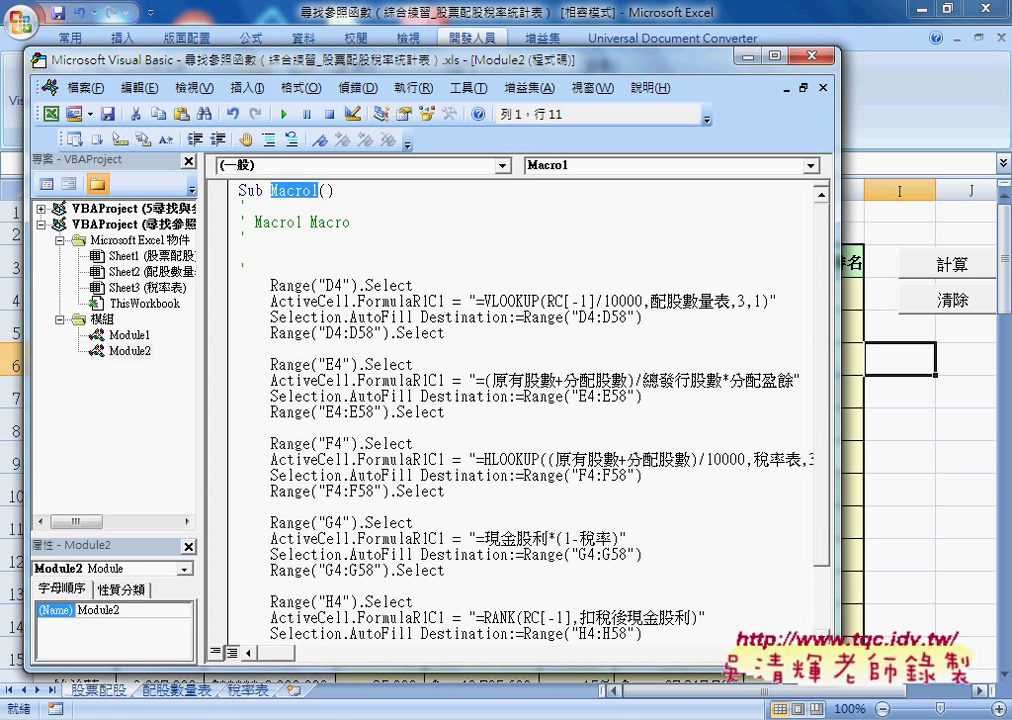
Rename Macro1 to 計算_巨集 using Chinese phonetic input
click(757, 685)
click(770, 636)
text(r)
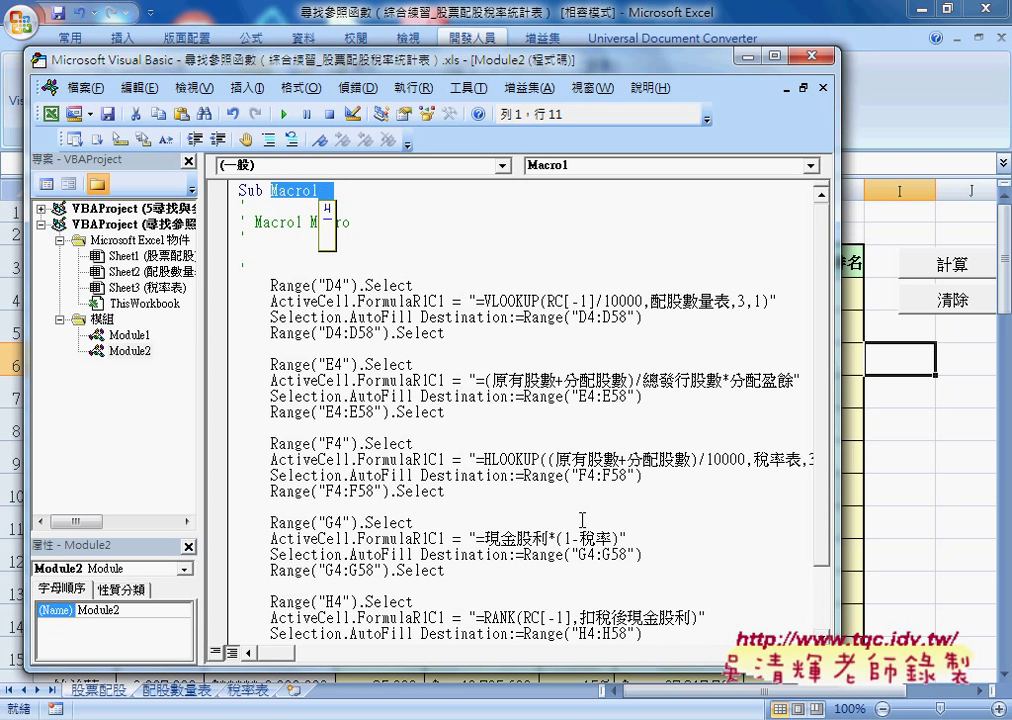
text(4n)
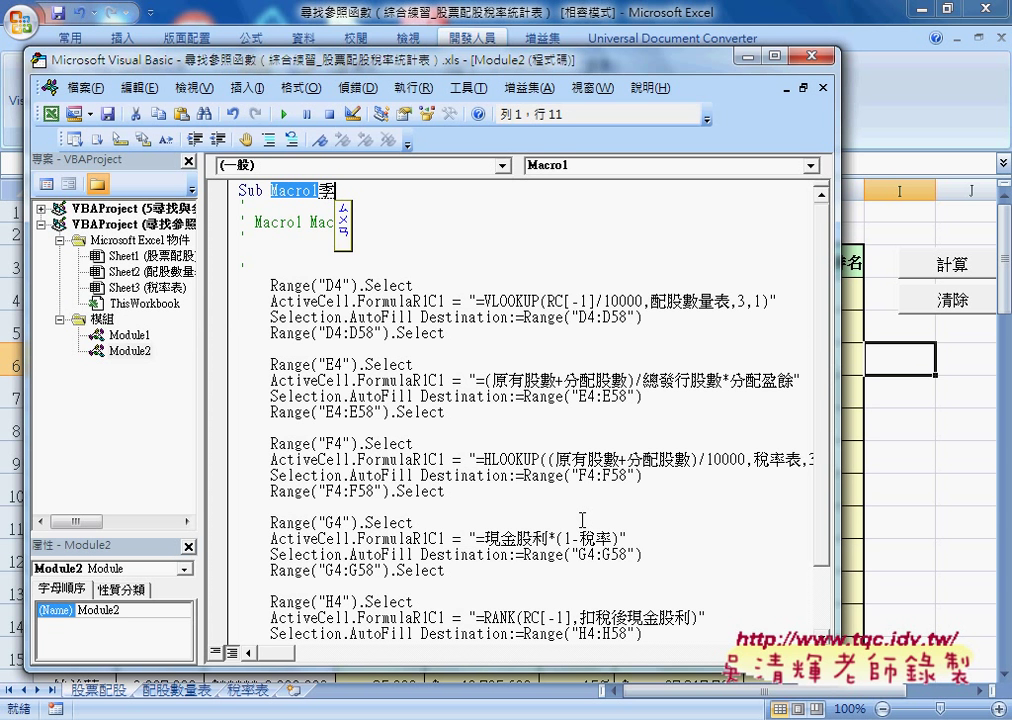
text(4)
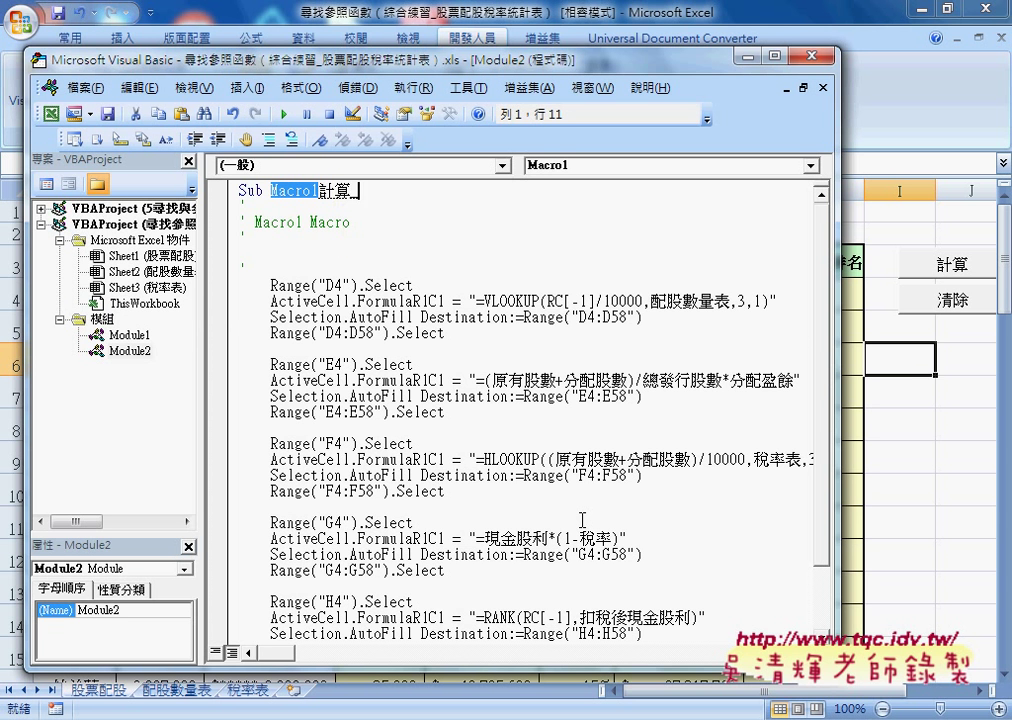
text(rm4ru)
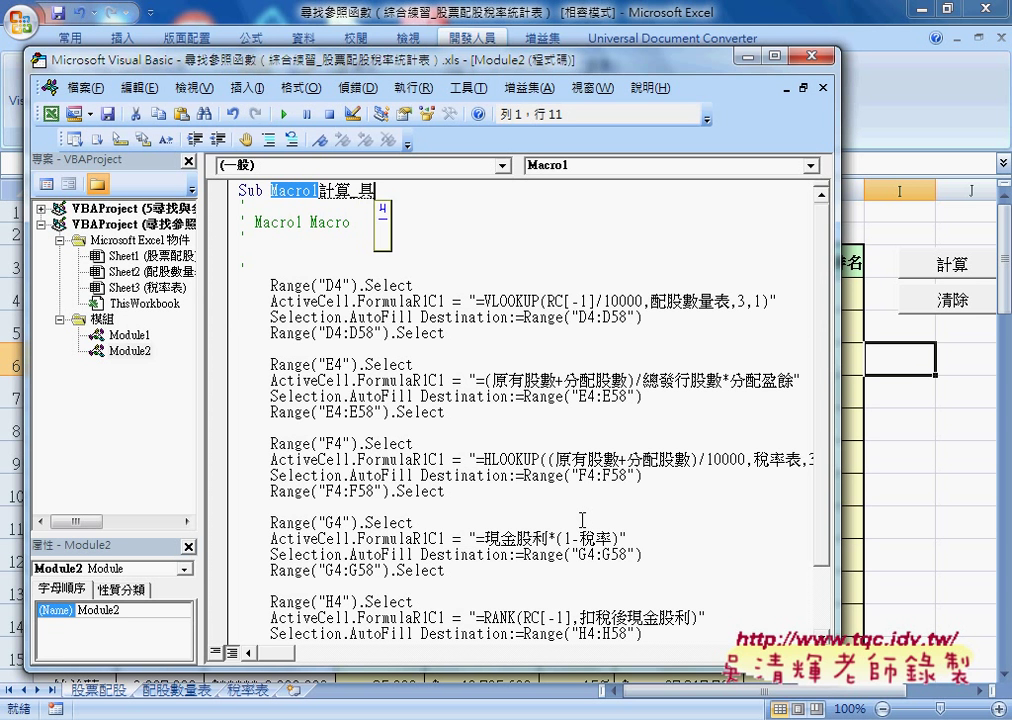
text(6)
key(Delete)
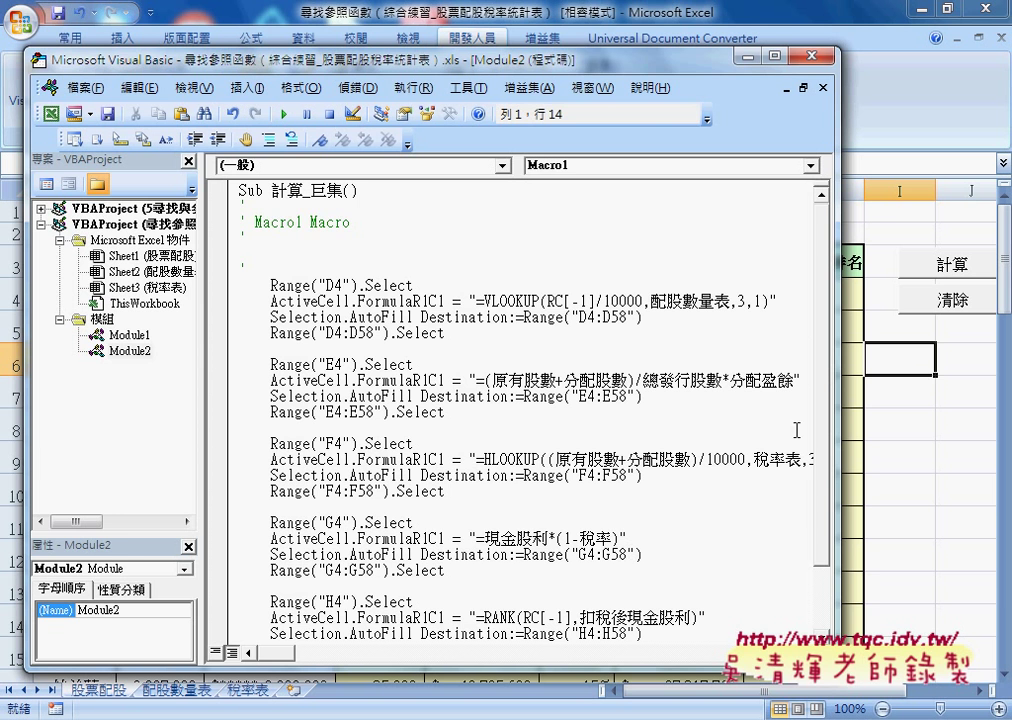
Delete the macro's header comment lines and minimize the editor back to the worksheet
drag(240, 269, 239, 198)
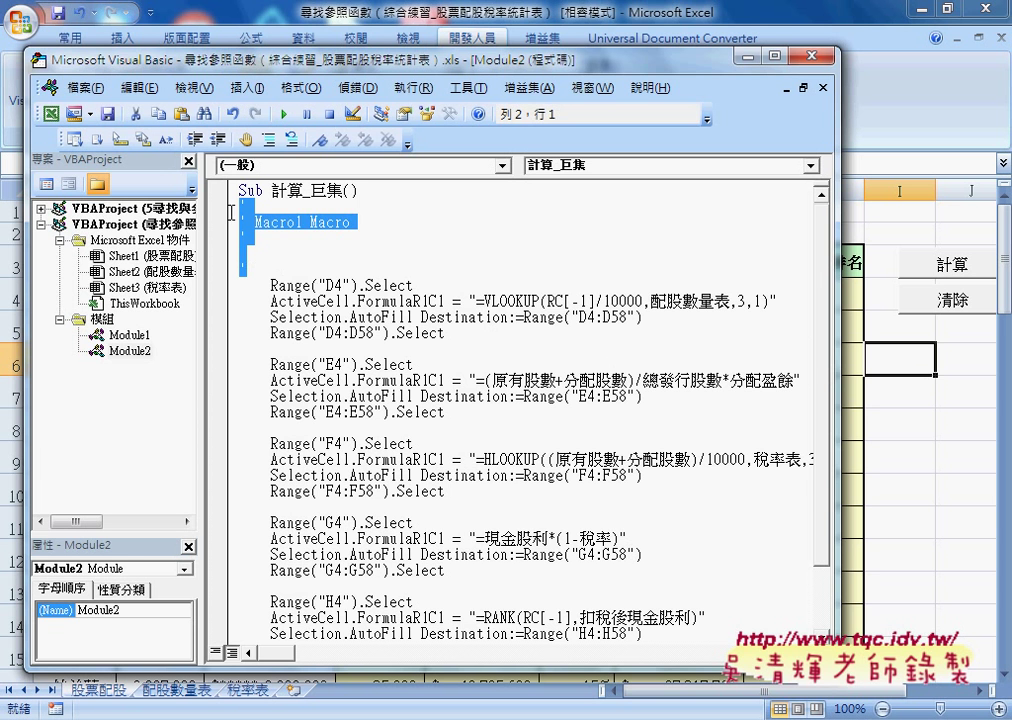
key(Delete)
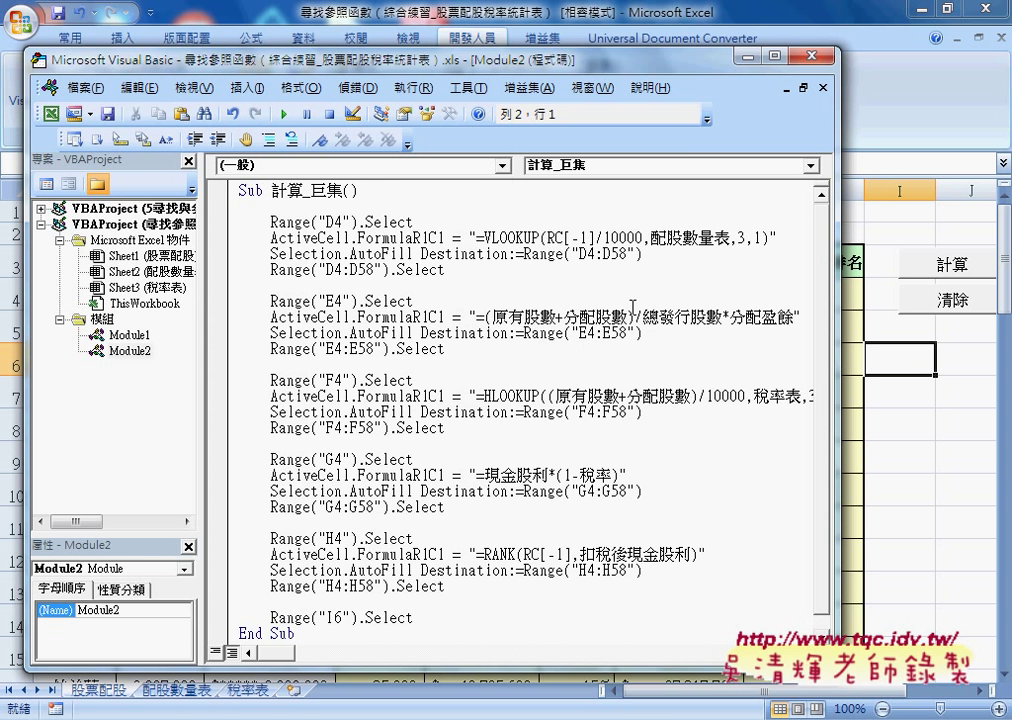
click(747, 57)
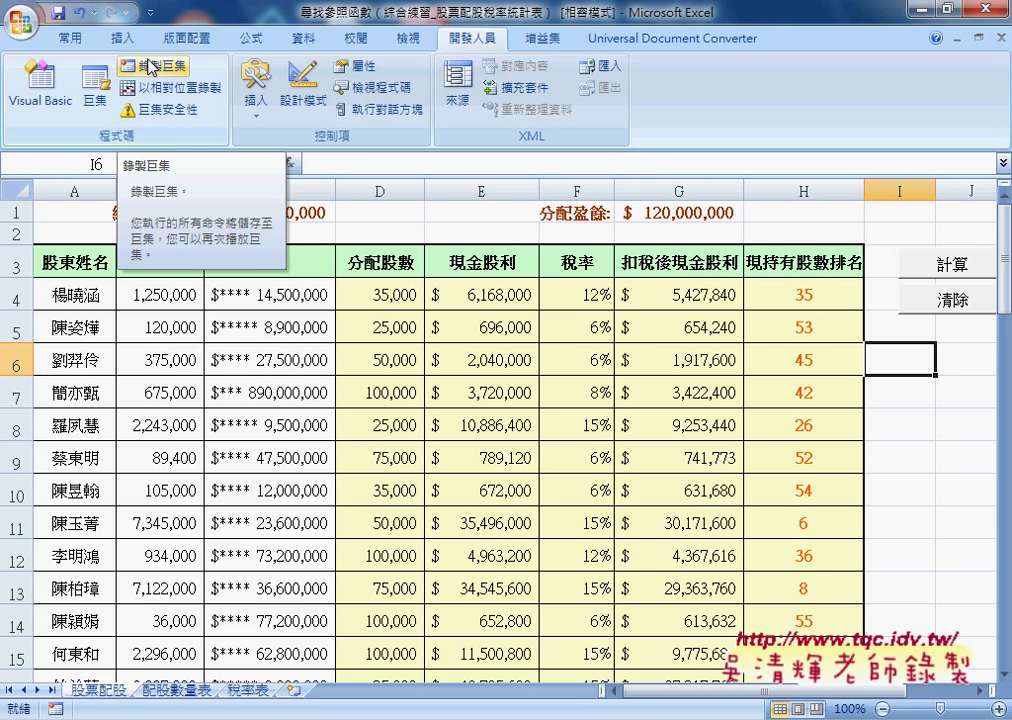
Start recording a new macro named 清除_巨集
click(155, 68)
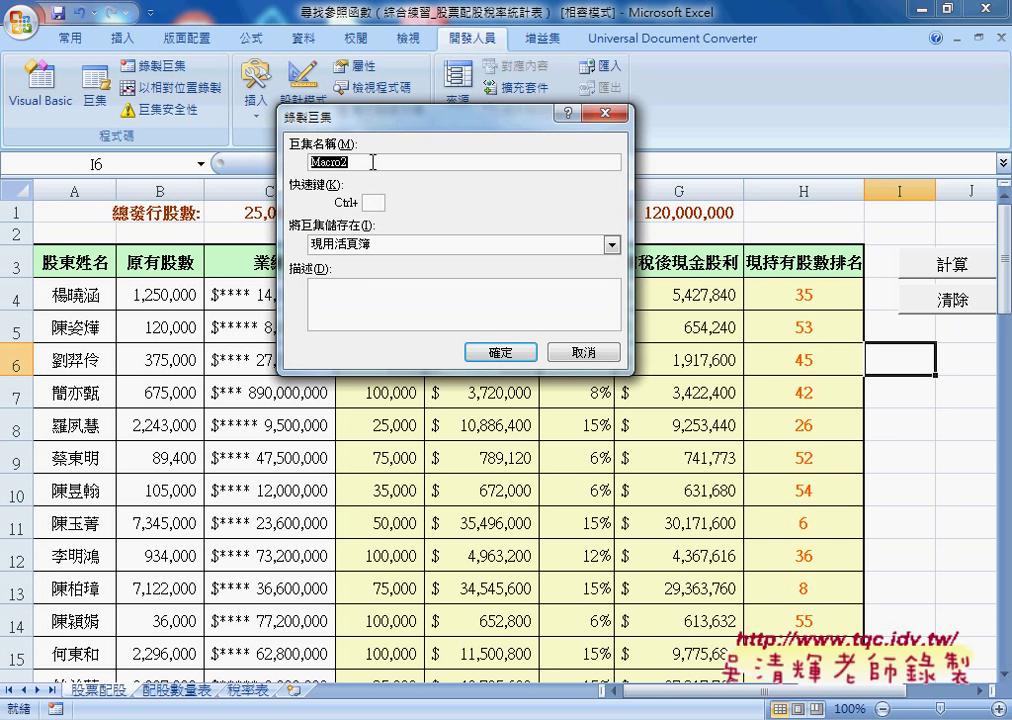
key(BackSpace)
text(清)
text(ㄔ)
text(除)
text(ㄐ)
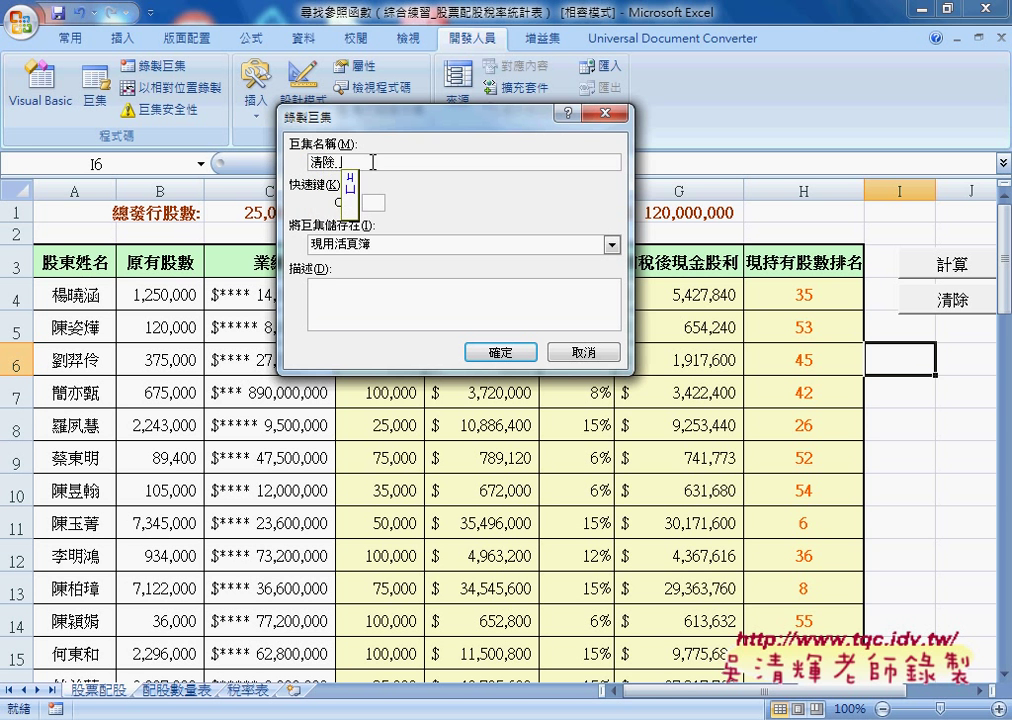
text(集)
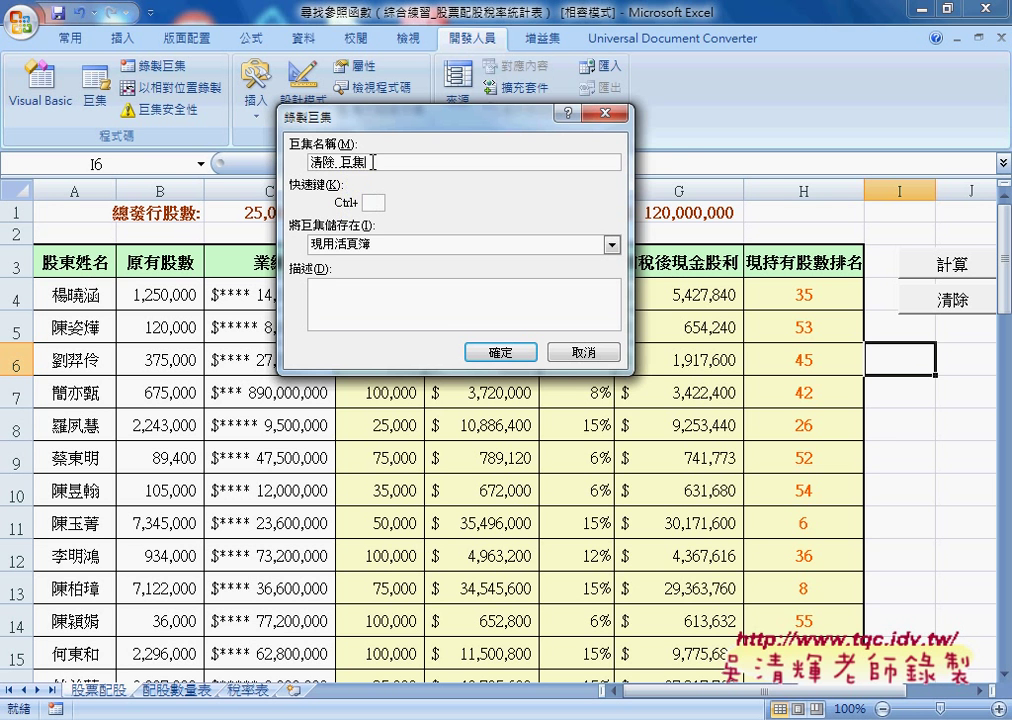
click(500, 352)
Clear the contents of D4:H58, select I6, and stop the recording
click(397, 295)
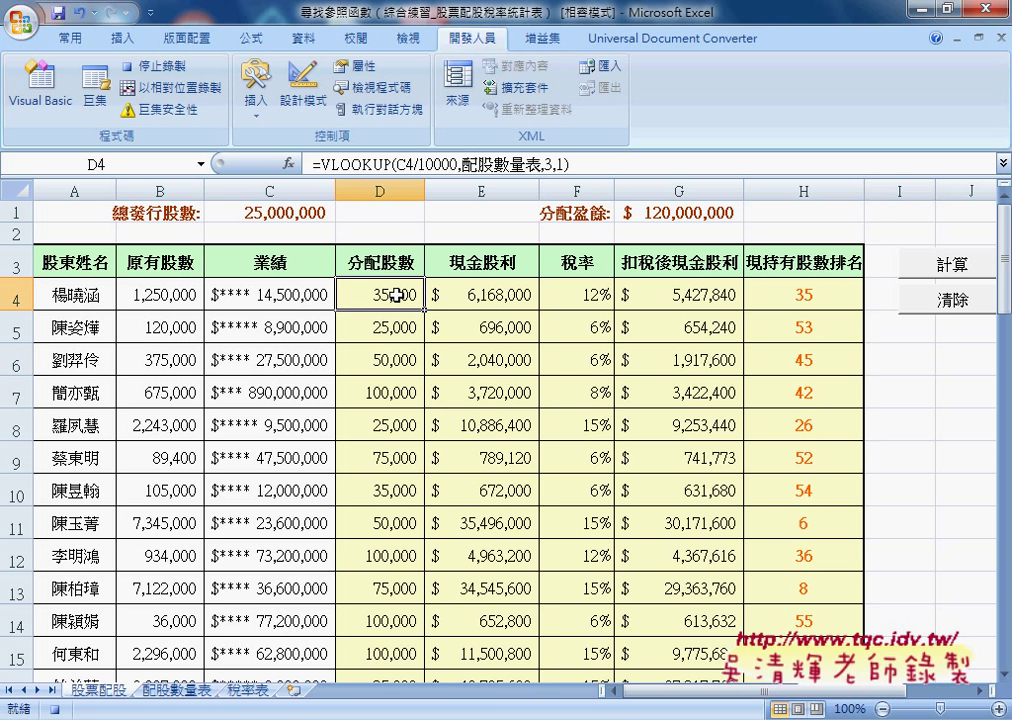
key(ctrl+shift+Right)
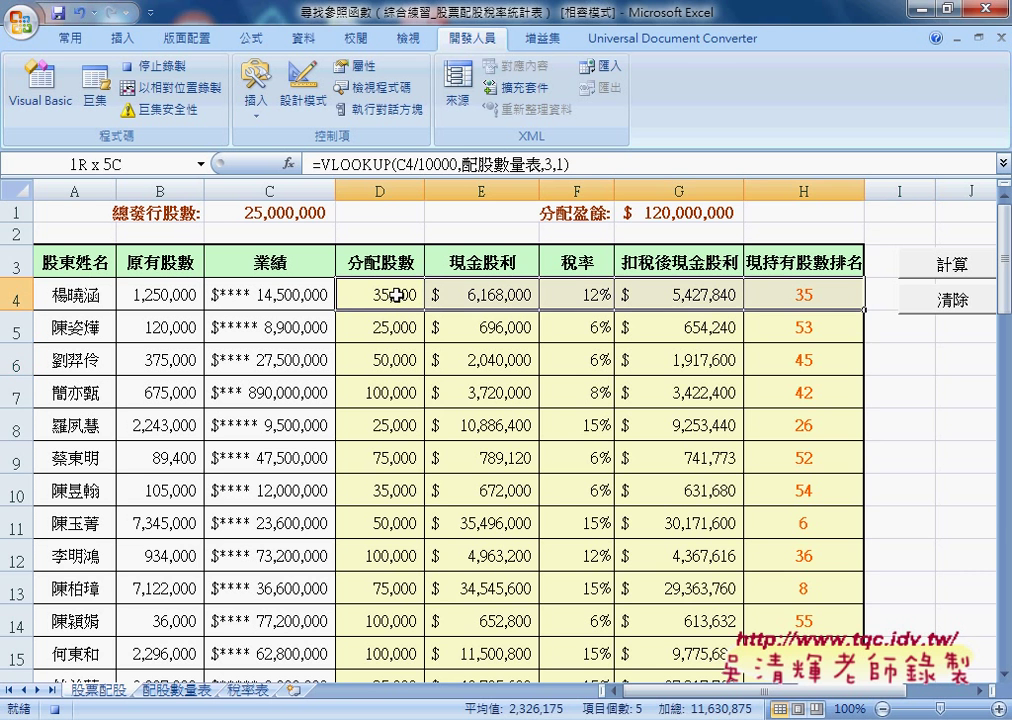
key(ctrl+shift+Down)
key(Delete)
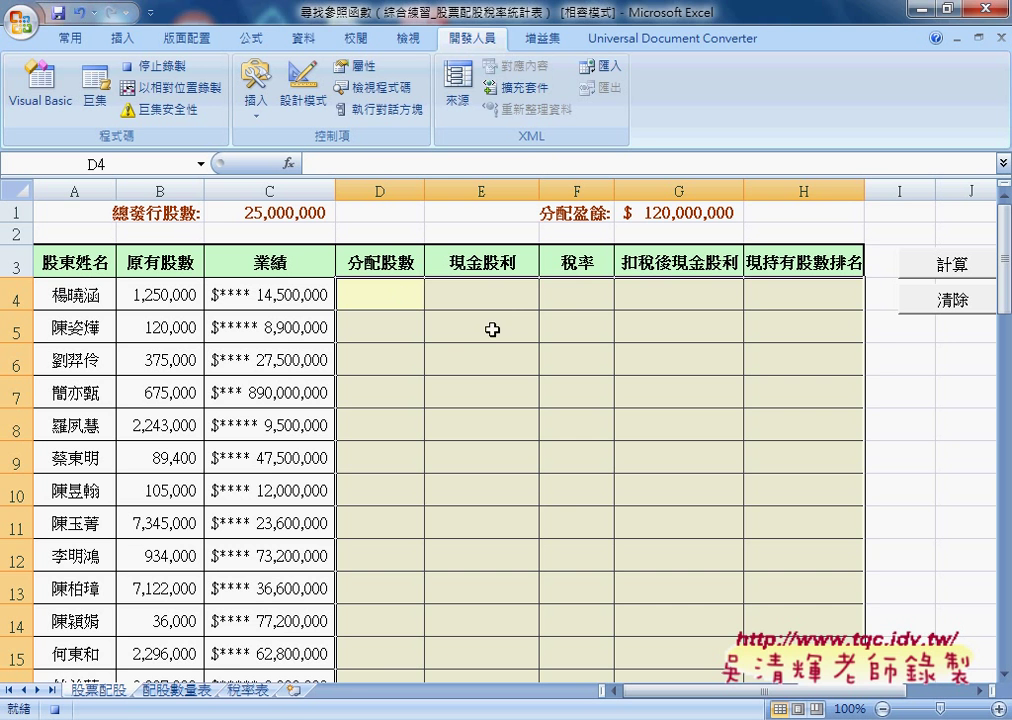
click(893, 358)
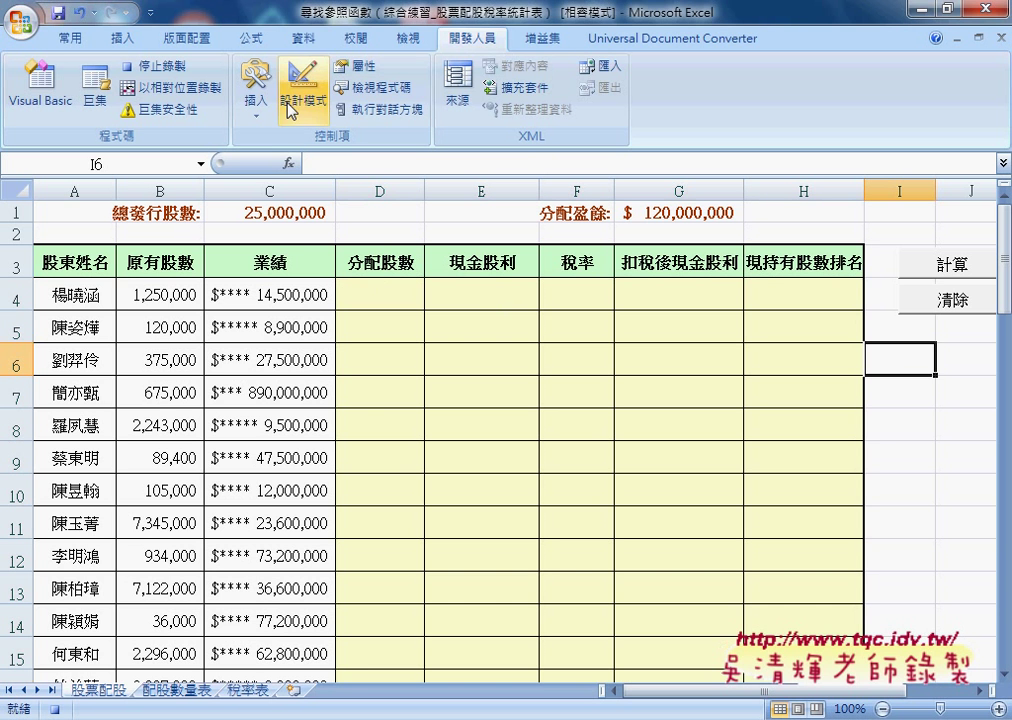
click(150, 66)
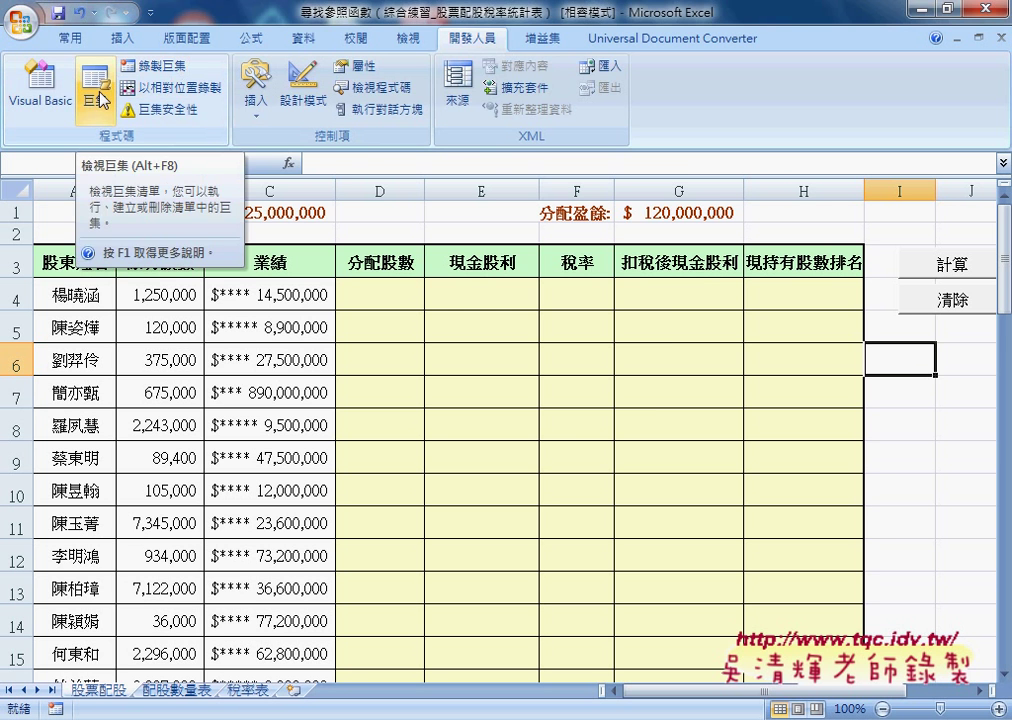
Open 清除_巨集 in the VBA editor and delete its header comment lines
click(100, 100)
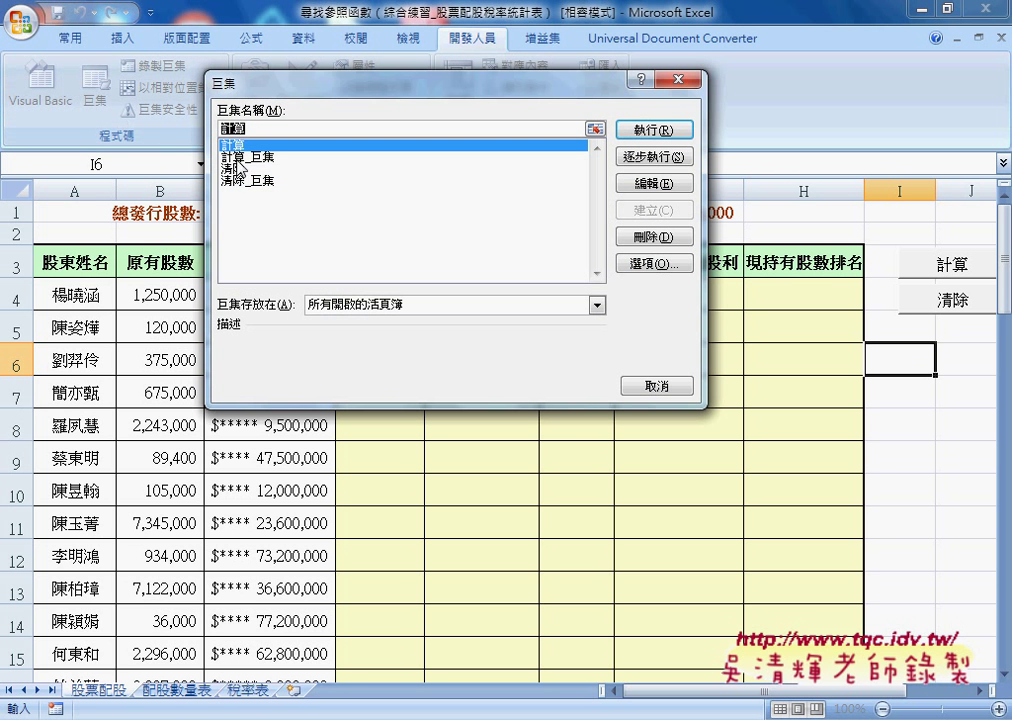
click(252, 181)
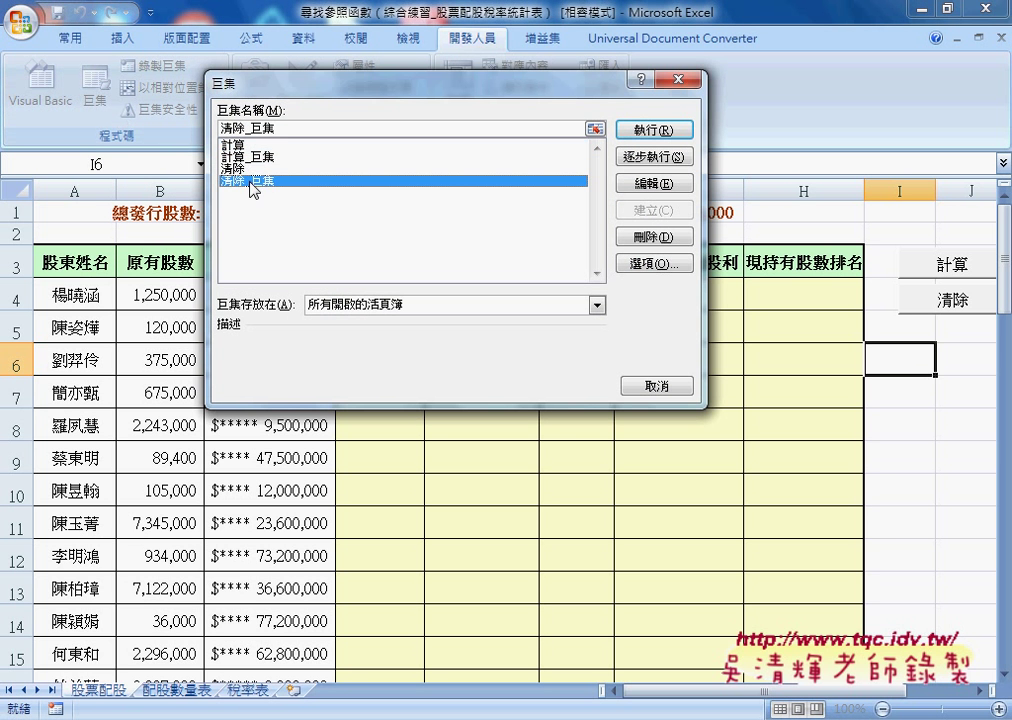
click(658, 185)
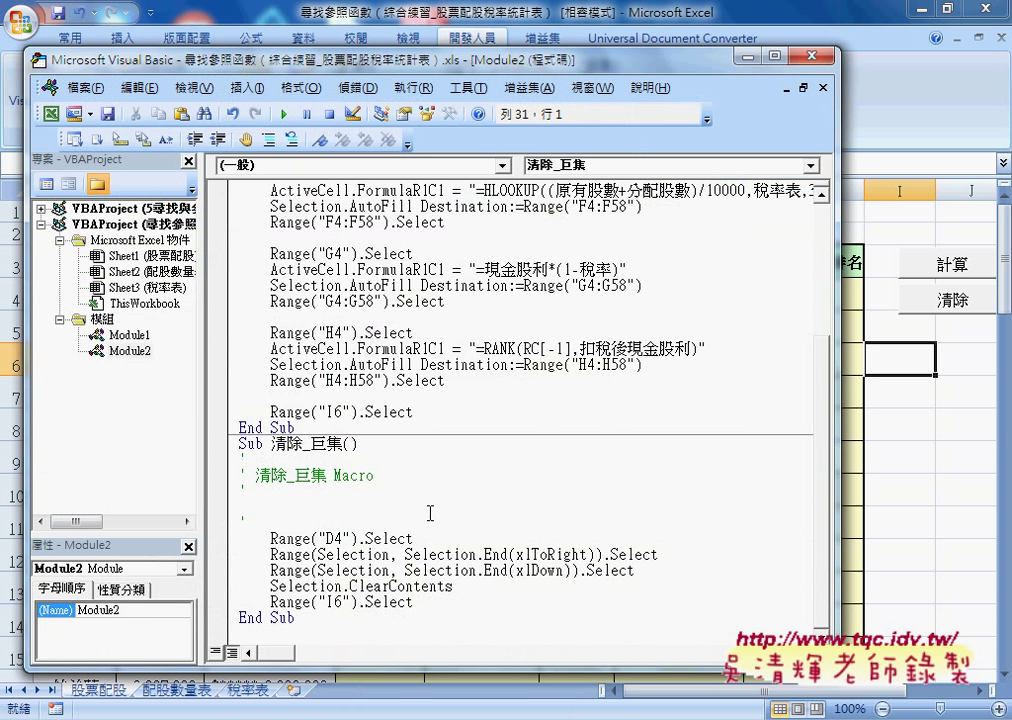
drag(246, 518, 230, 462)
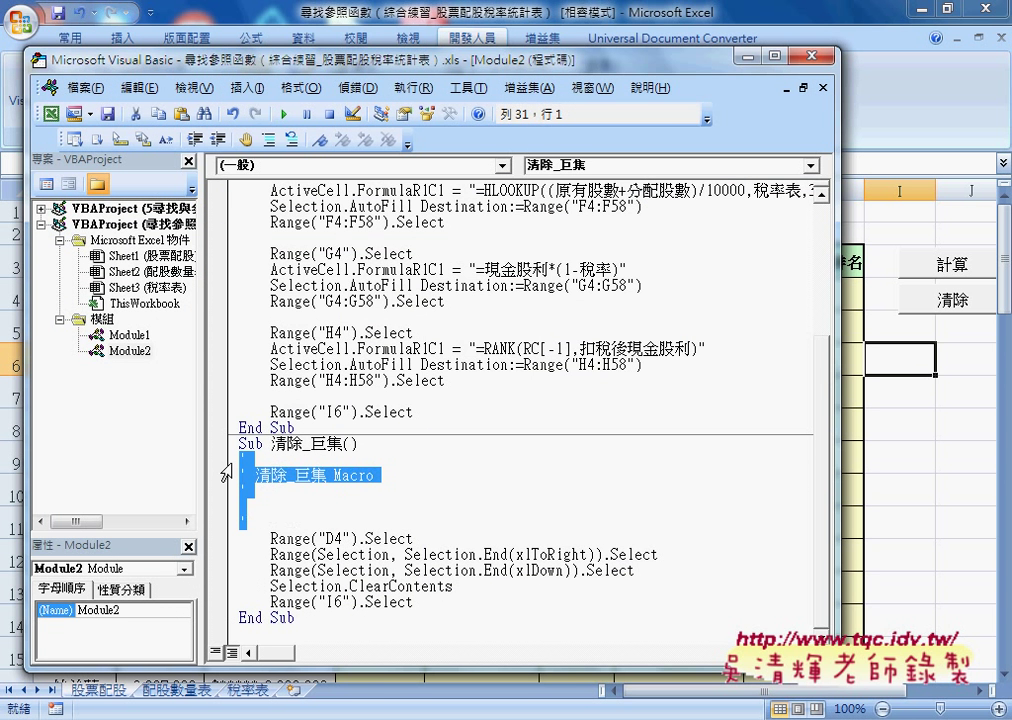
key(Delete)
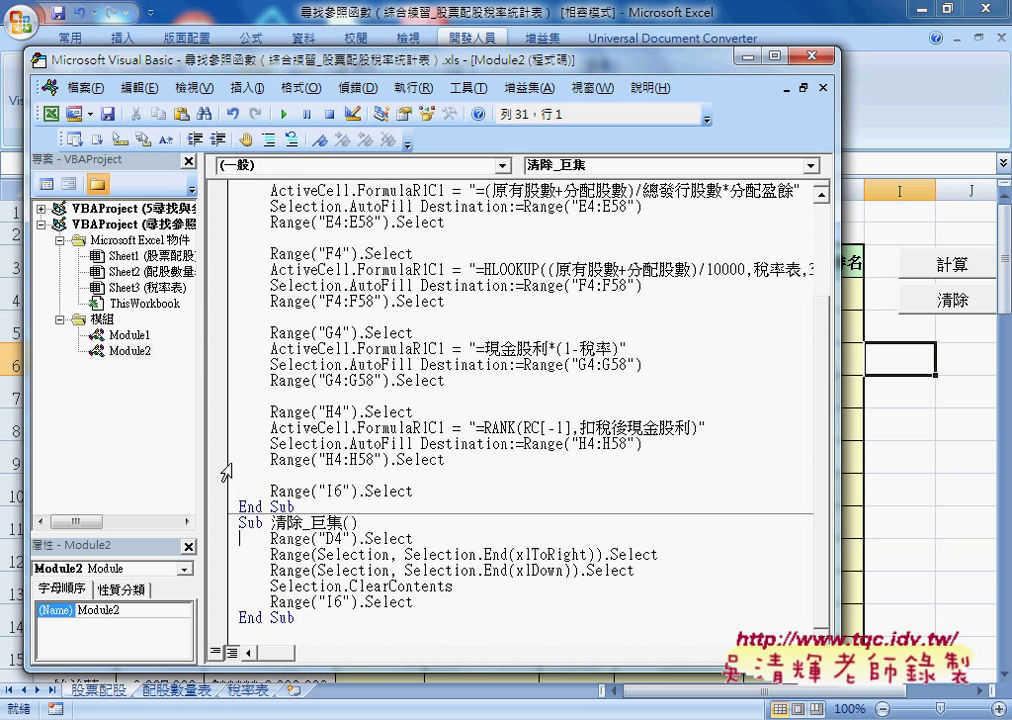
mouse_move(326, 538)
mouse_down()
mouse_move(500, 555)
mouse_move(486, 570)
mouse_move(366, 586)
mouse_move(240, 538)
mouse_up()
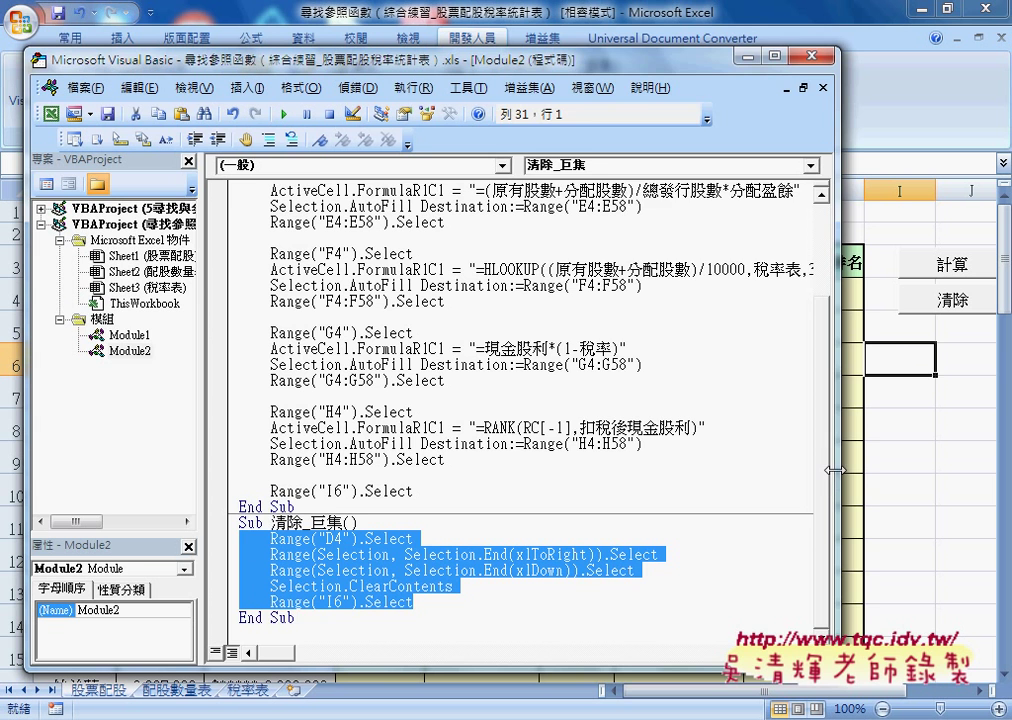
Narrow the code editor and bring the 股票配股 worksheet back to the front
drag(838, 471, 567, 471)
click(305, 304)
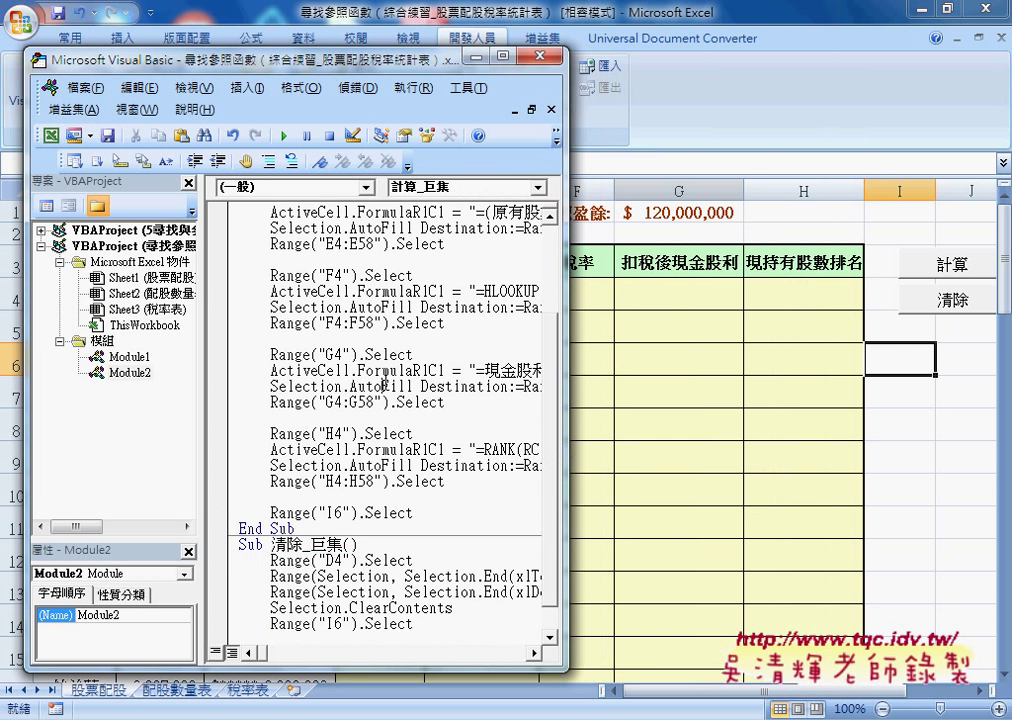
scroll(378, 320, up, 3)
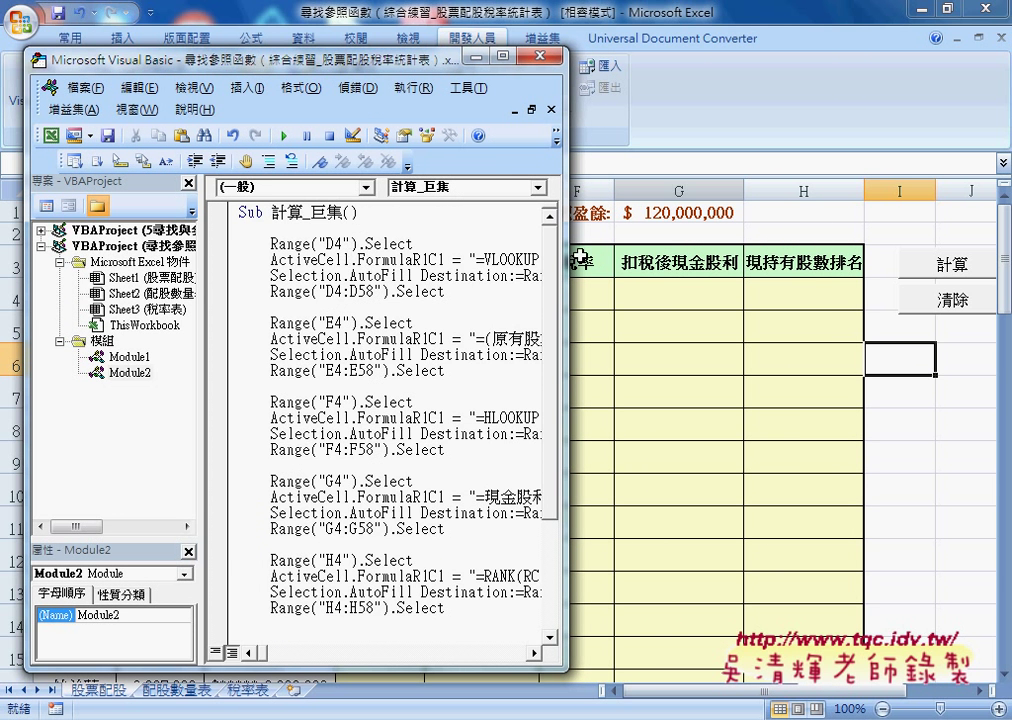
click(906, 346)
Draw a form button that runs 計算_巨集 and caption it 計算_巨集
click(257, 100)
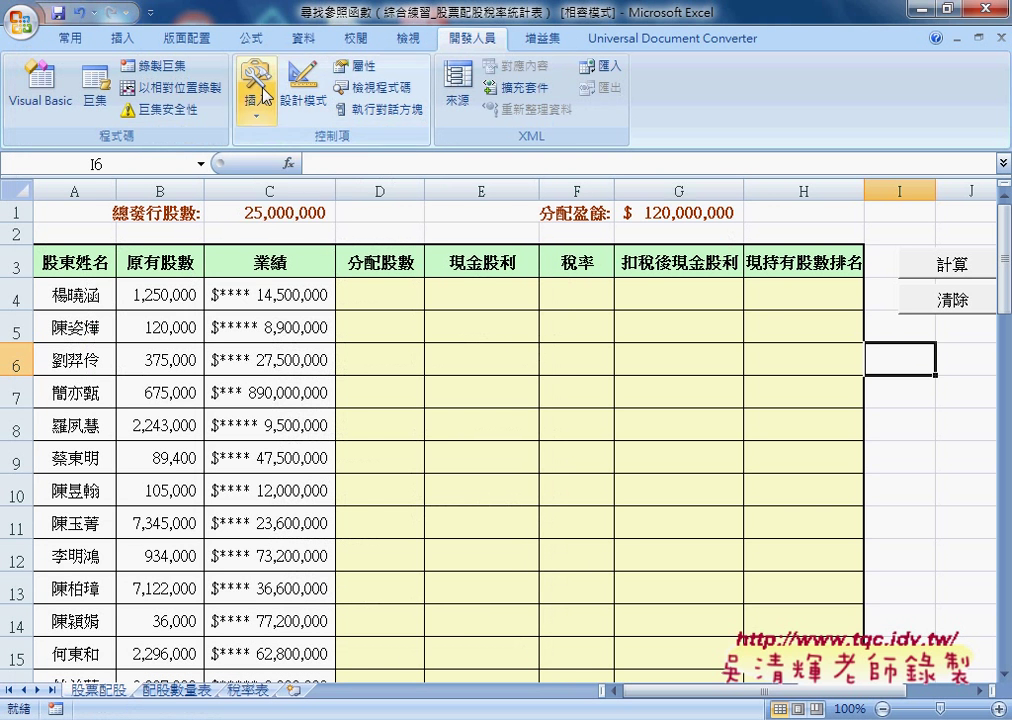
click(249, 161)
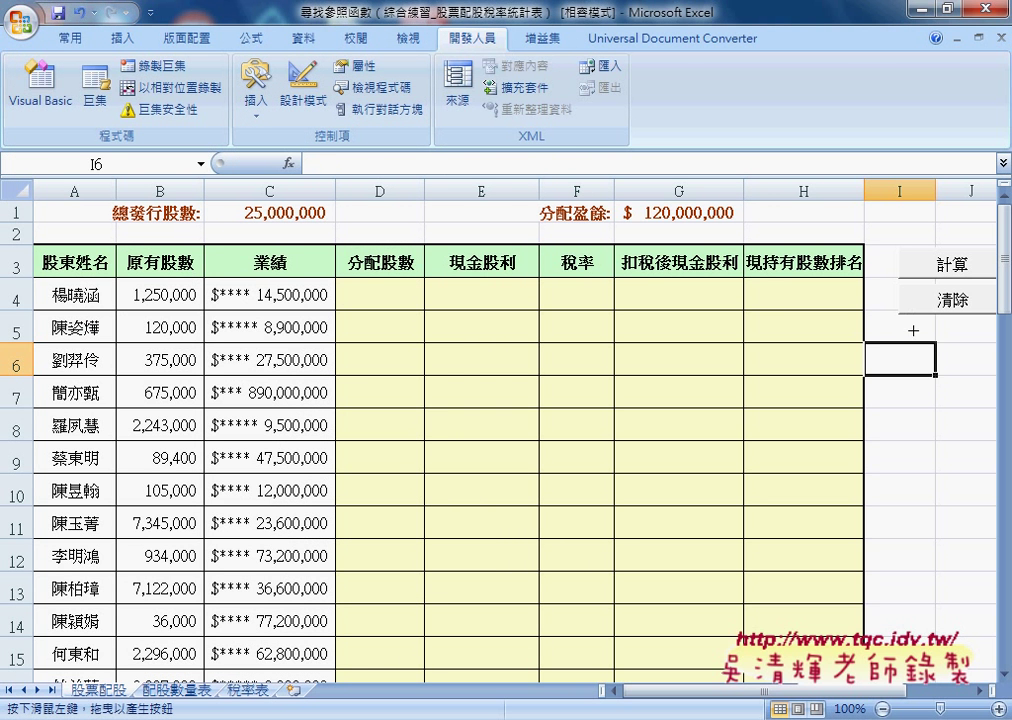
drag(898, 323, 501, 351)
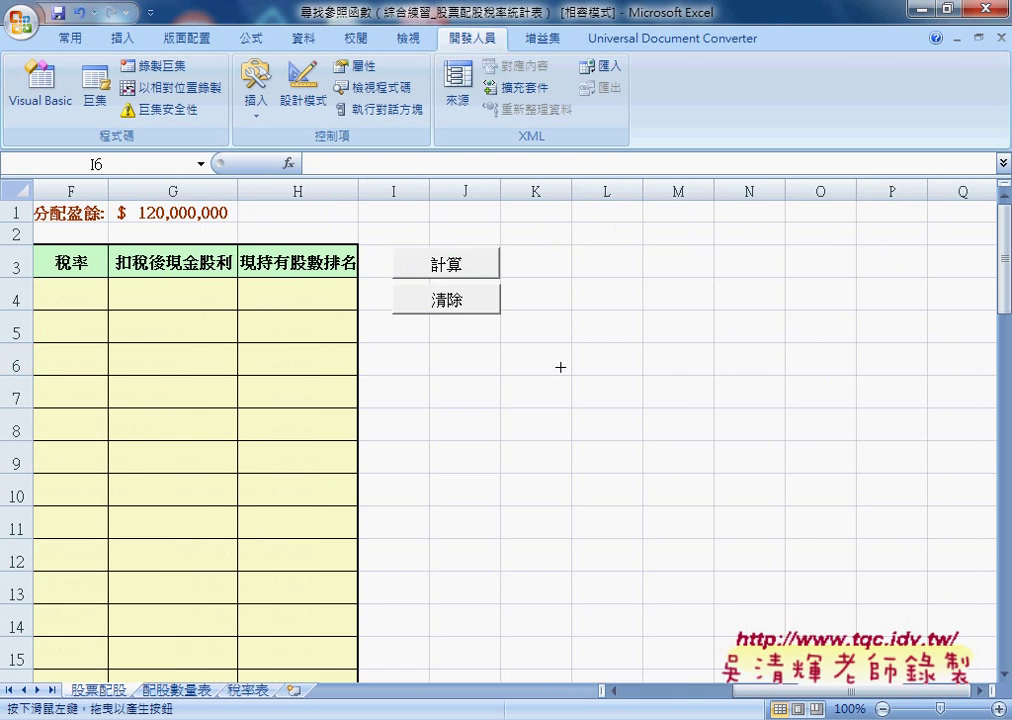
drag(501, 351, 501, 351)
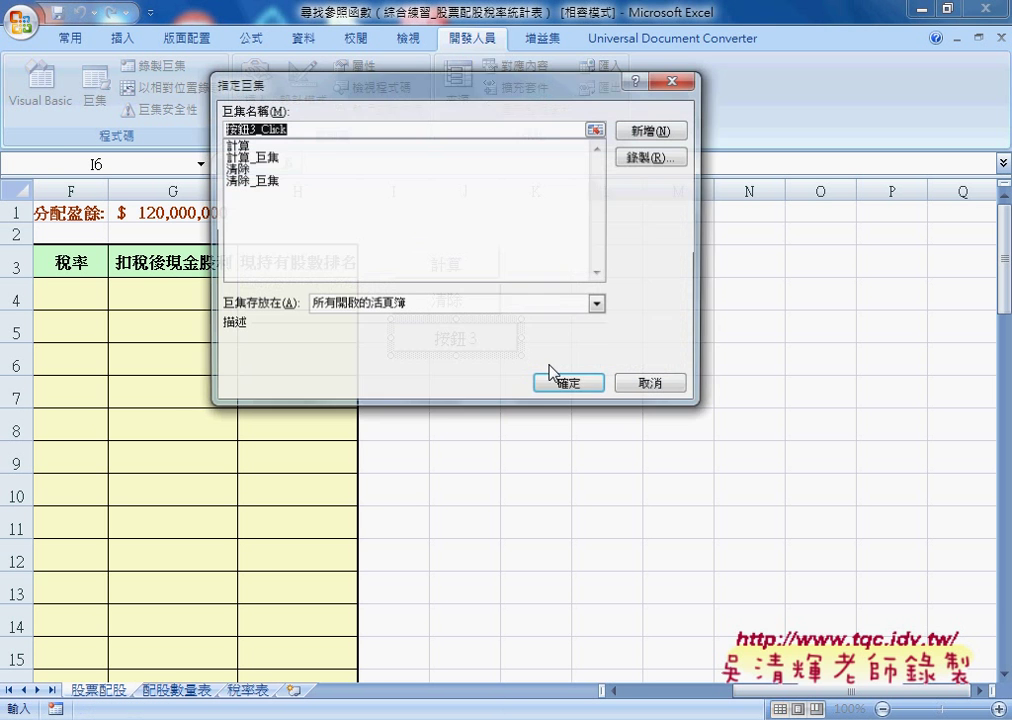
click(250, 157)
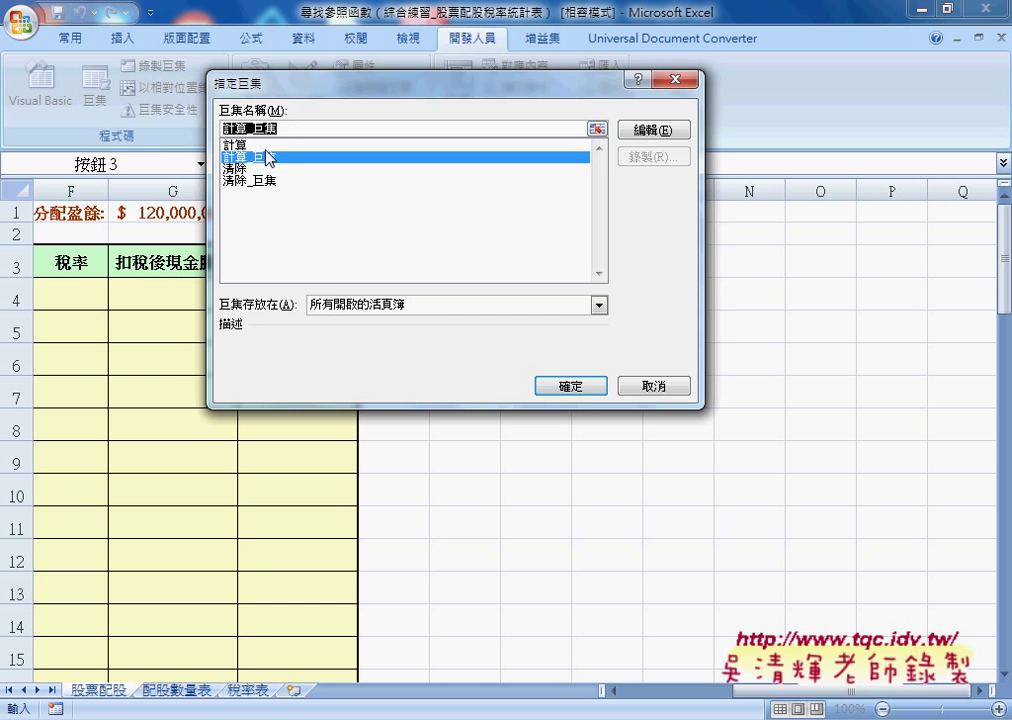
click(580, 387)
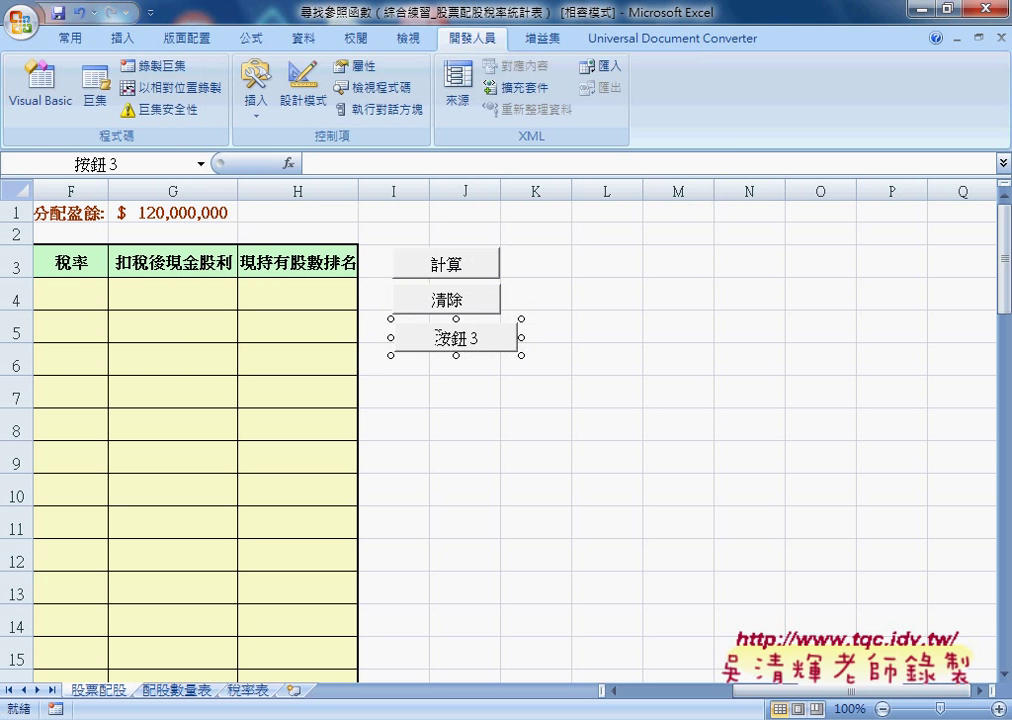
key(Delete)
key(Delete)
key(Delete)
text(計算_巨集)
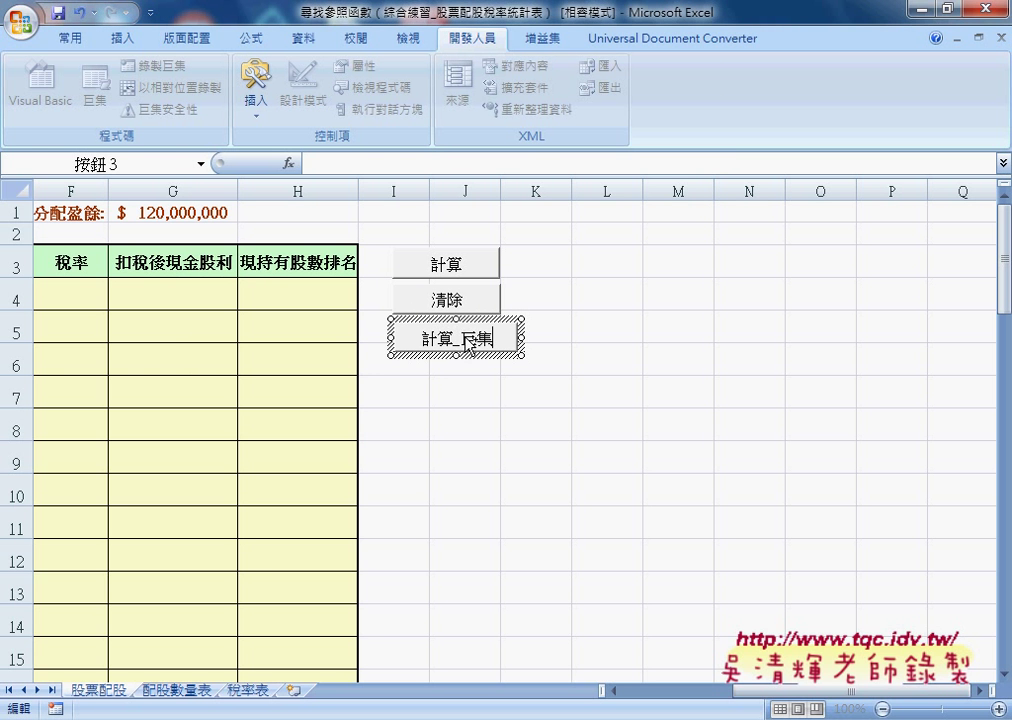
Add a second button below it running 清除_巨集, captioned 清除_巨集
click(256, 92)
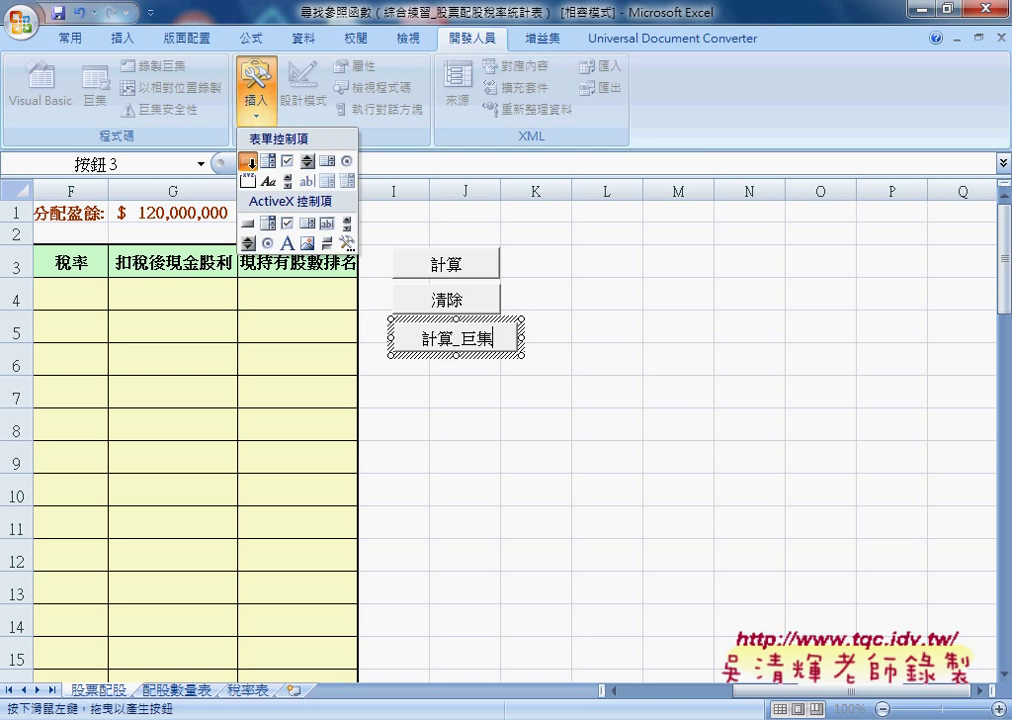
click(248, 164)
drag(391, 364, 520, 396)
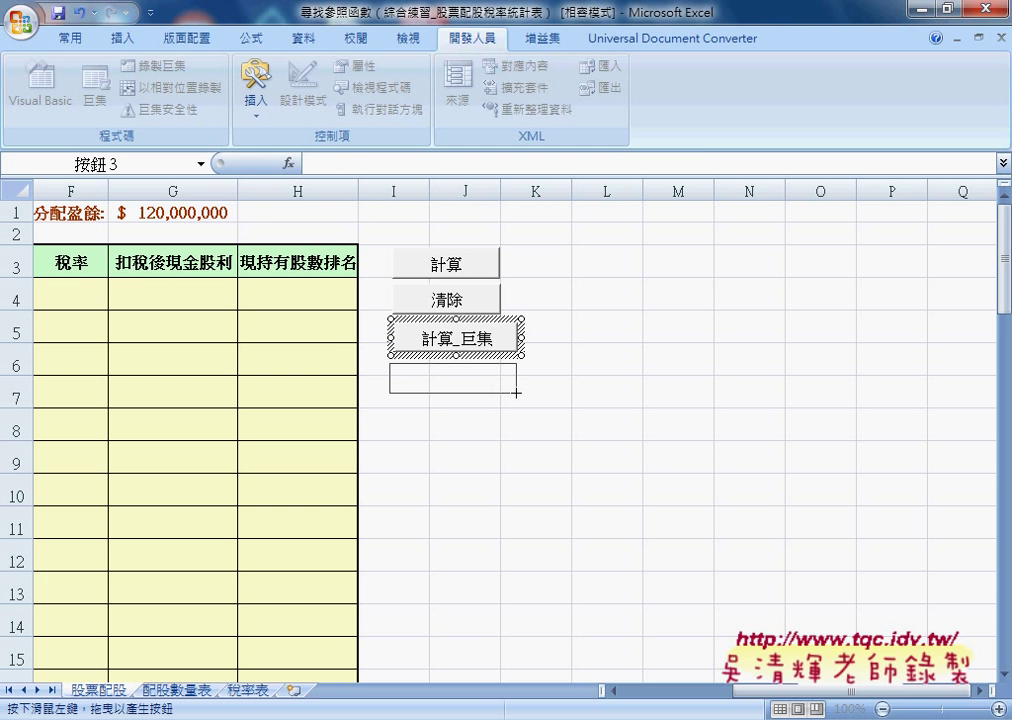
click(272, 180)
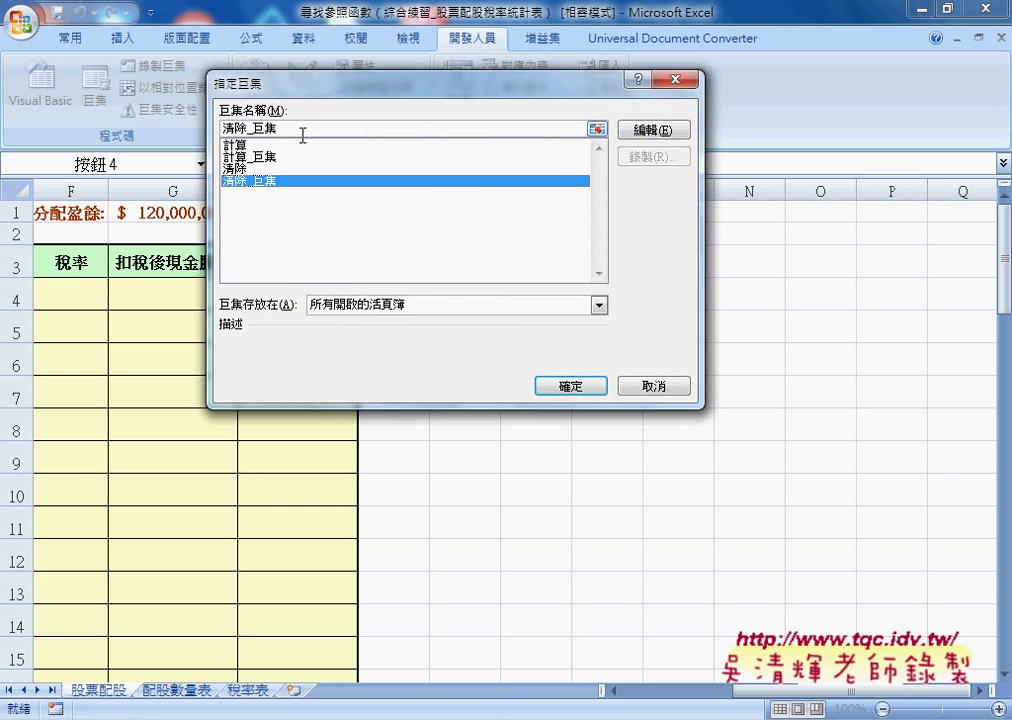
click(590, 388)
key(BackSpace)
key(BackSpace)
key(BackSpace)
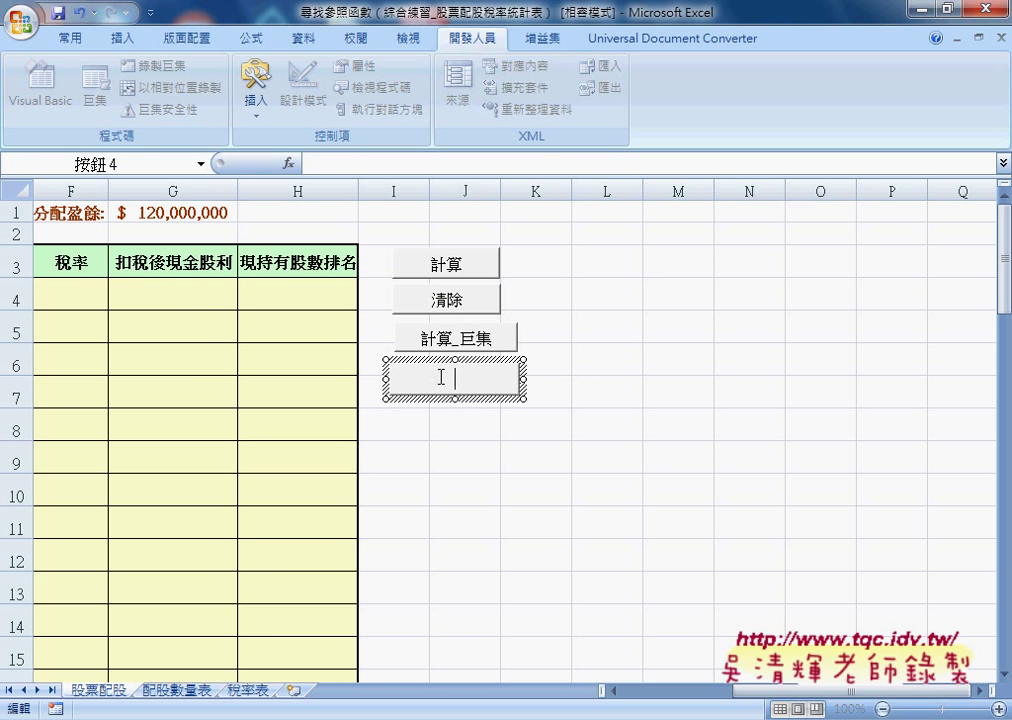
text(清除_巨集)
click(655, 456)
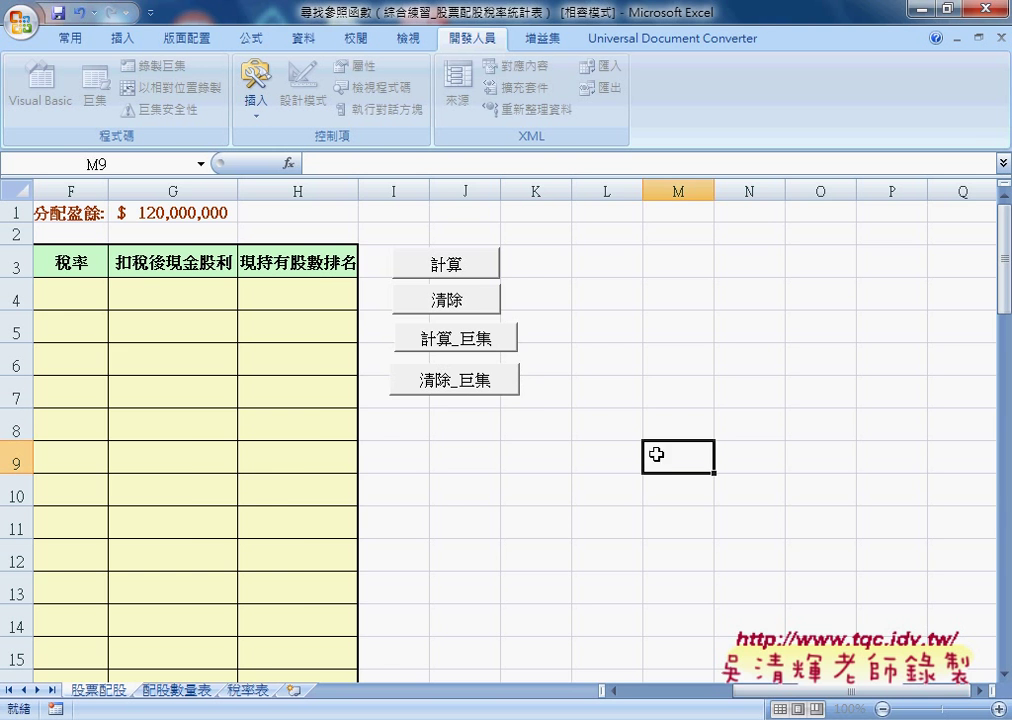
drag(795, 695, 670, 695)
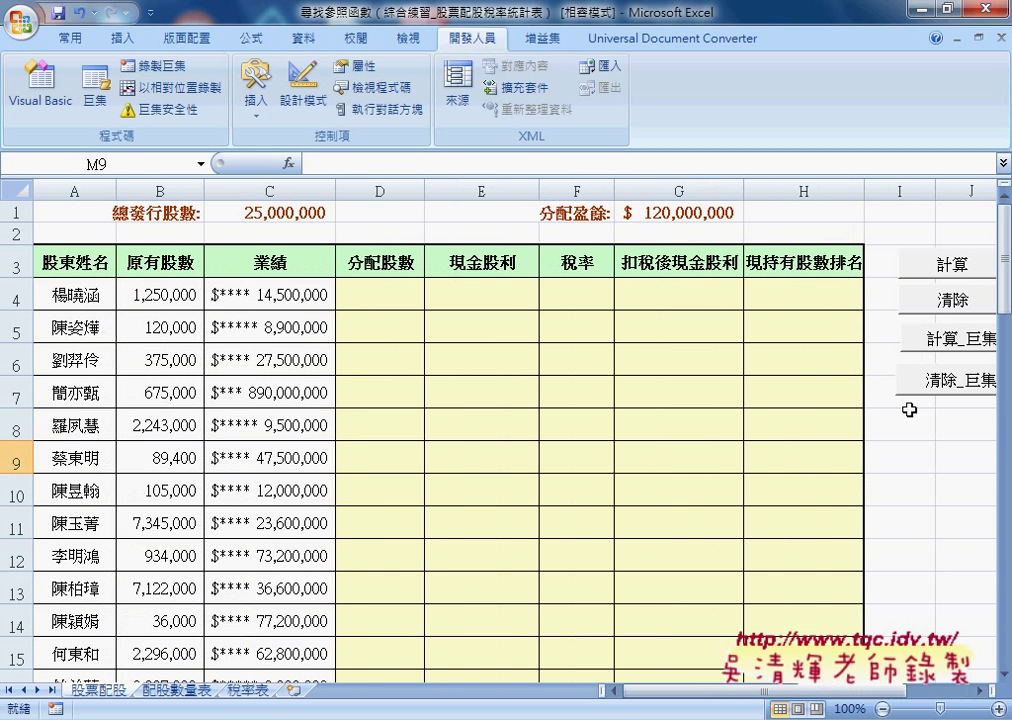
Test the buttons by filling and clearing columns D–H twice, then open 計算_巨集's code
click(944, 341)
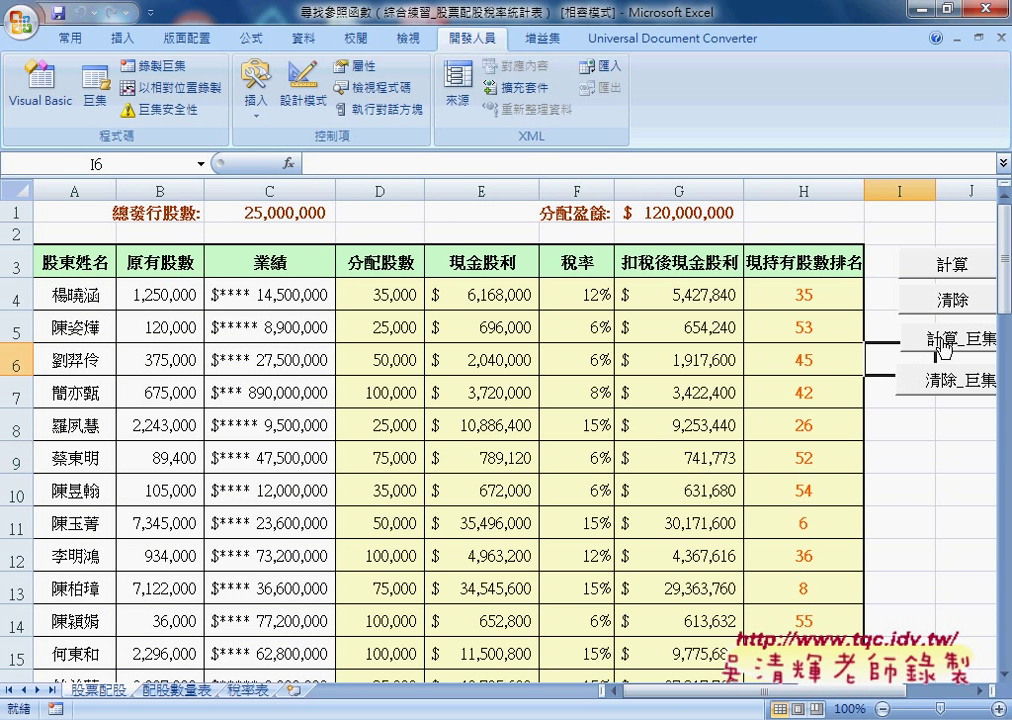
click(940, 382)
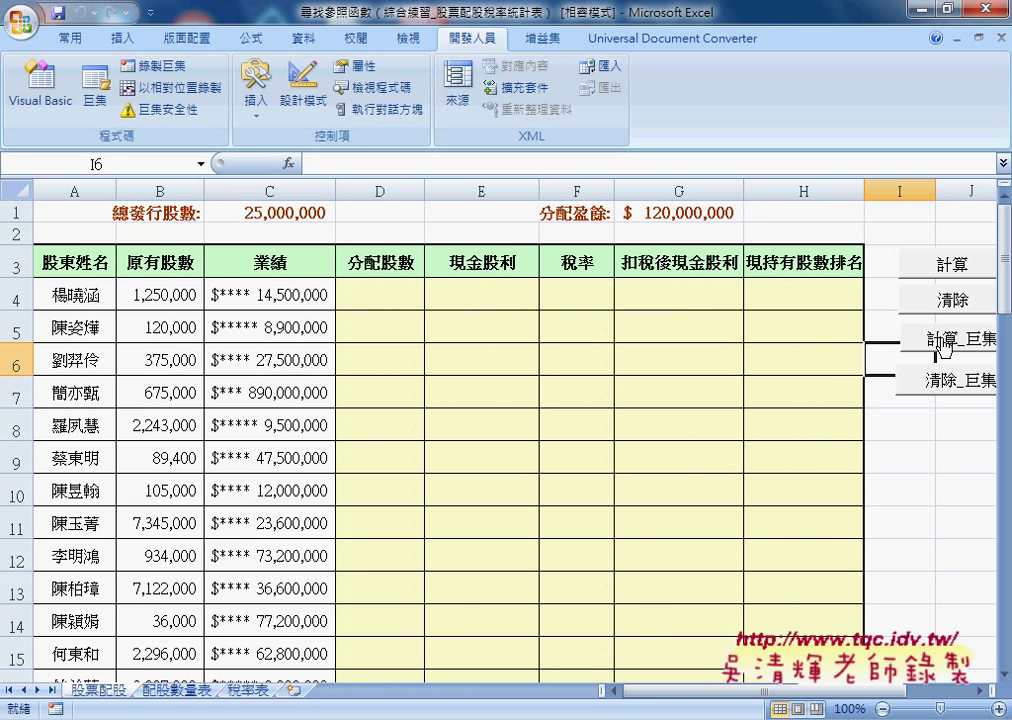
click(944, 341)
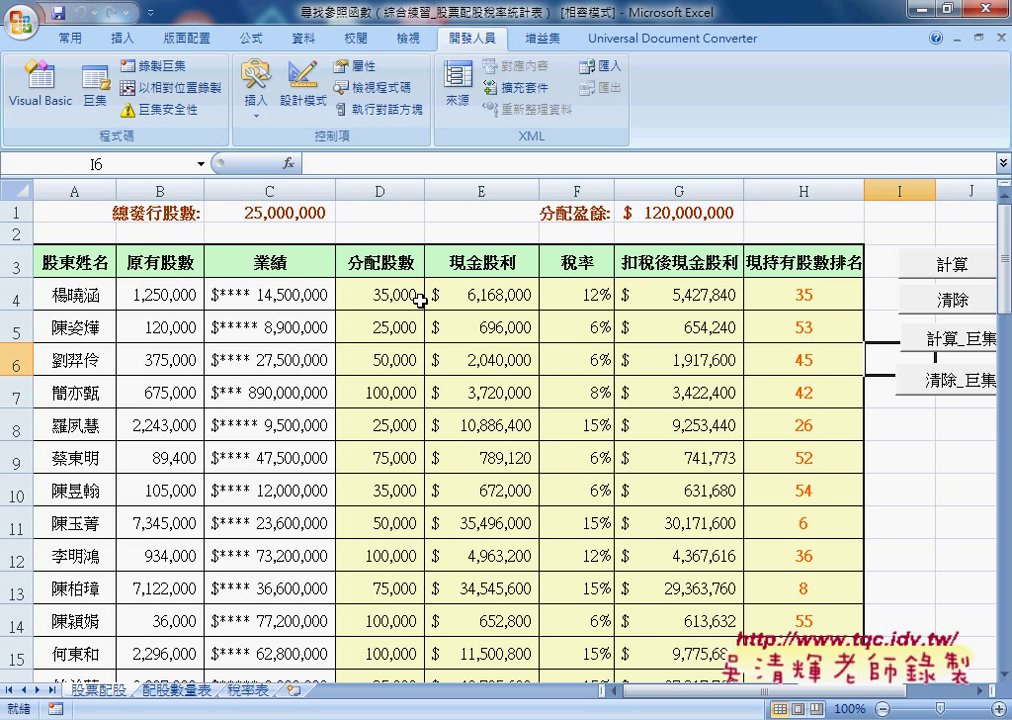
click(936, 385)
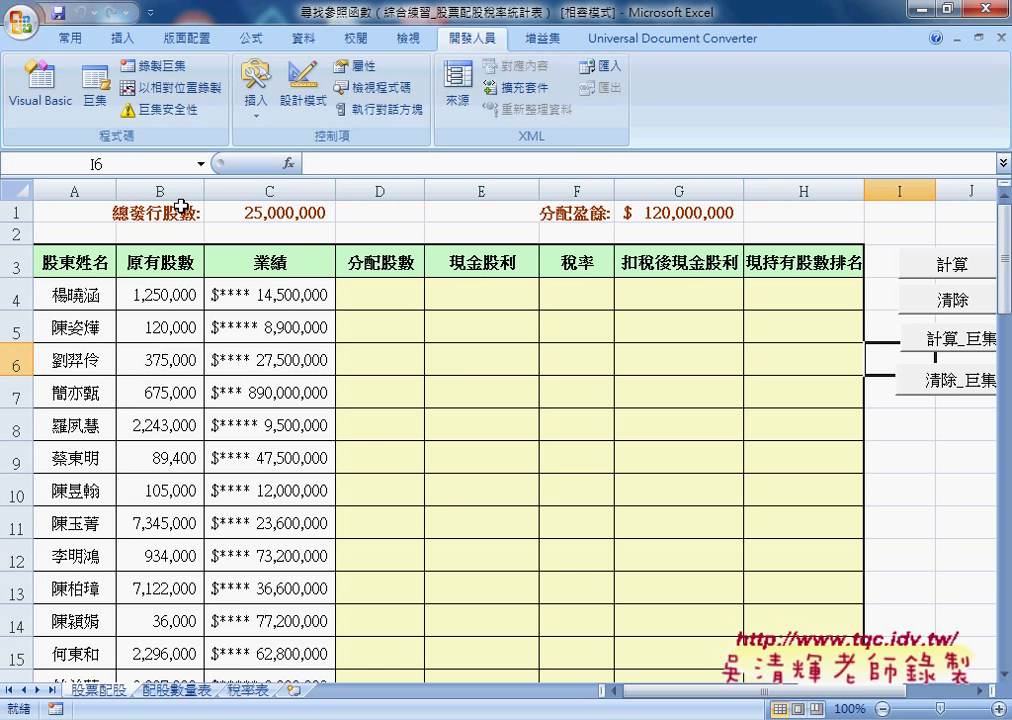
click(27, 98)
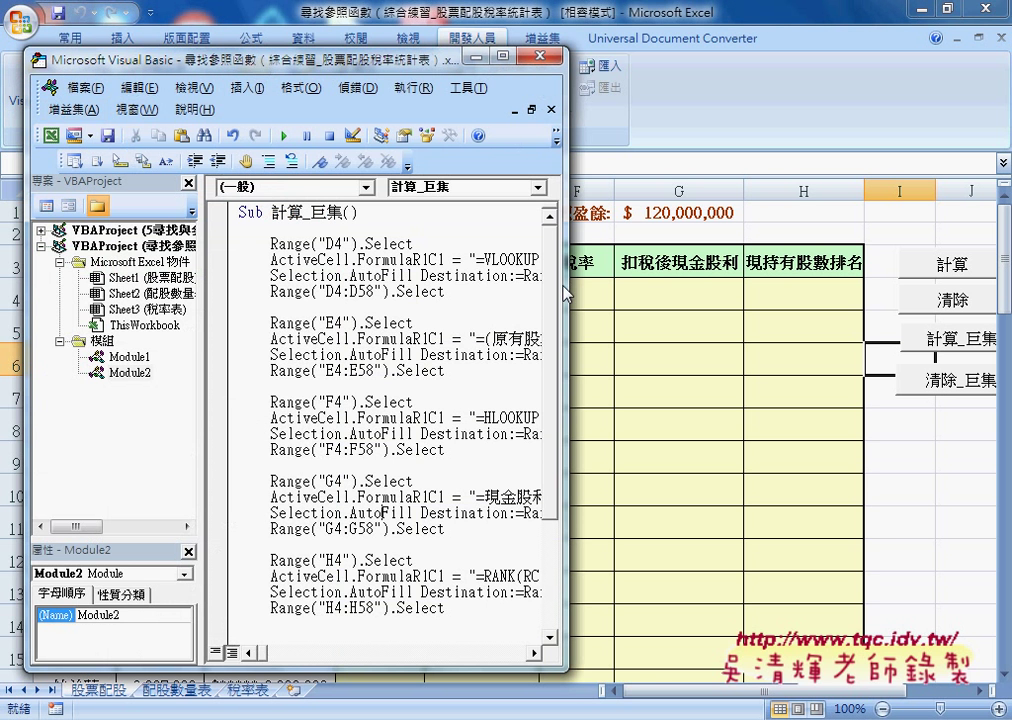
Widen the VBA editor and open Module1's loop-based 計算 procedure
mouse_move(567, 297)
mouse_down()
mouse_move(765, 297)
mouse_move(830, 312)
mouse_up()
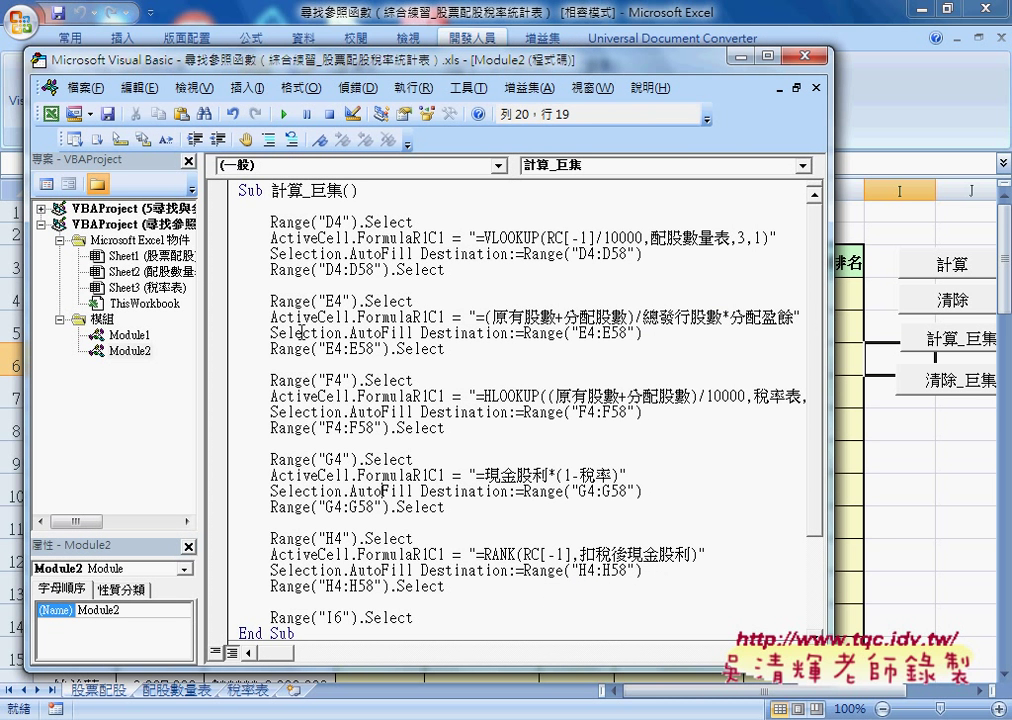
double_click(135, 336)
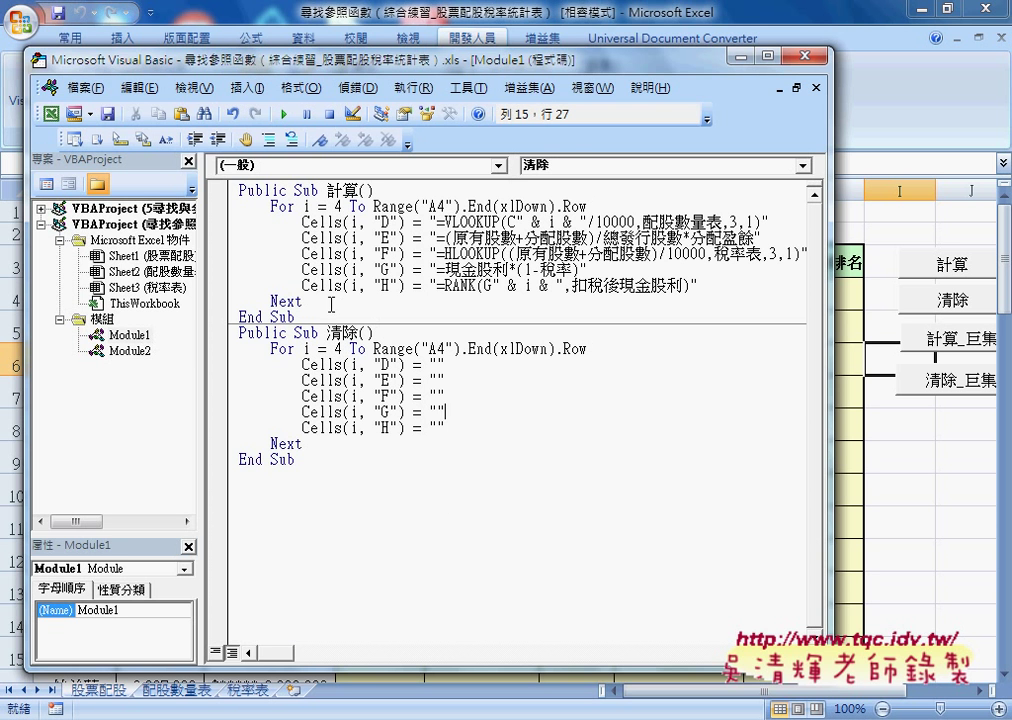
drag(300, 317, 238, 190)
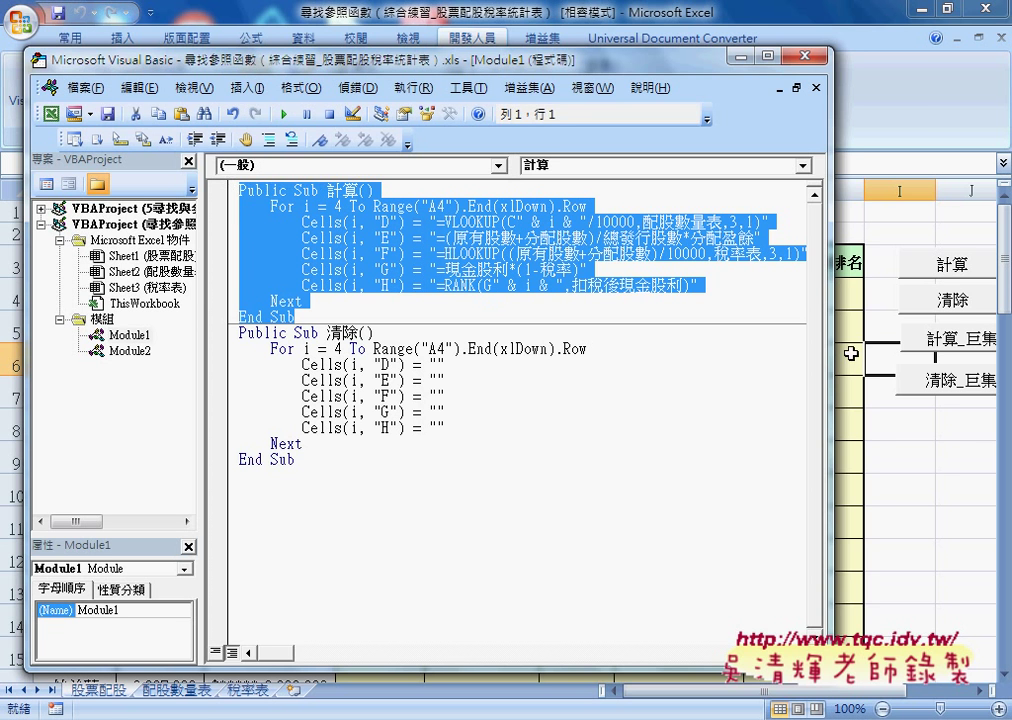
drag(831, 354, 924, 354)
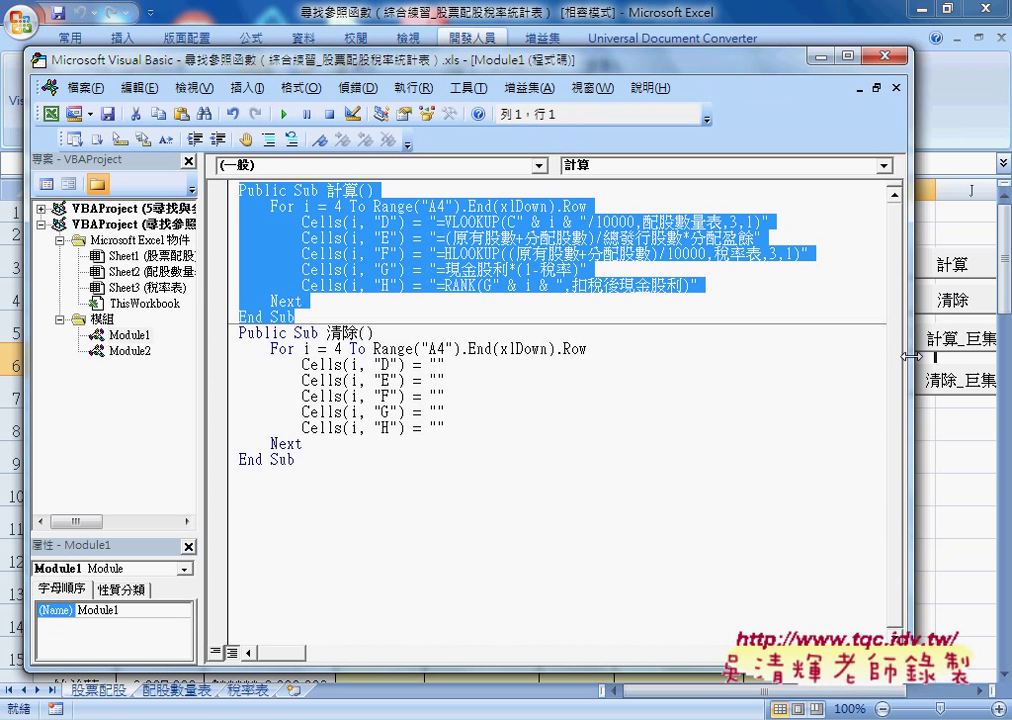
click(492, 238)
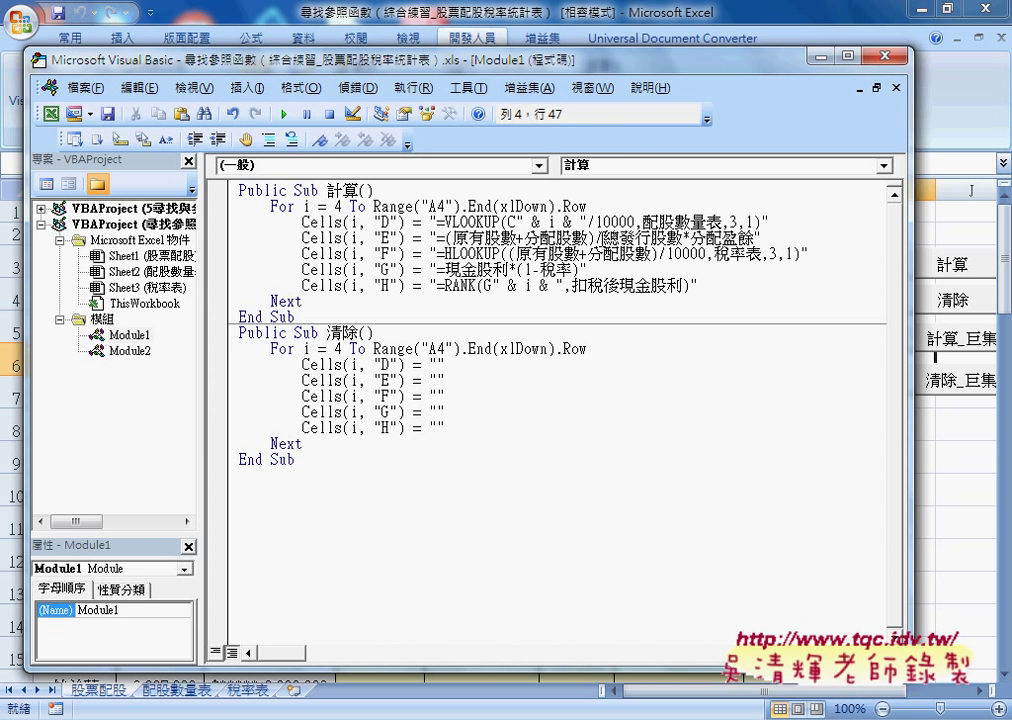
Review the loop's starting row 4 and last-row expression, then shrink the editor to uncover the sheet
double_click(338, 206)
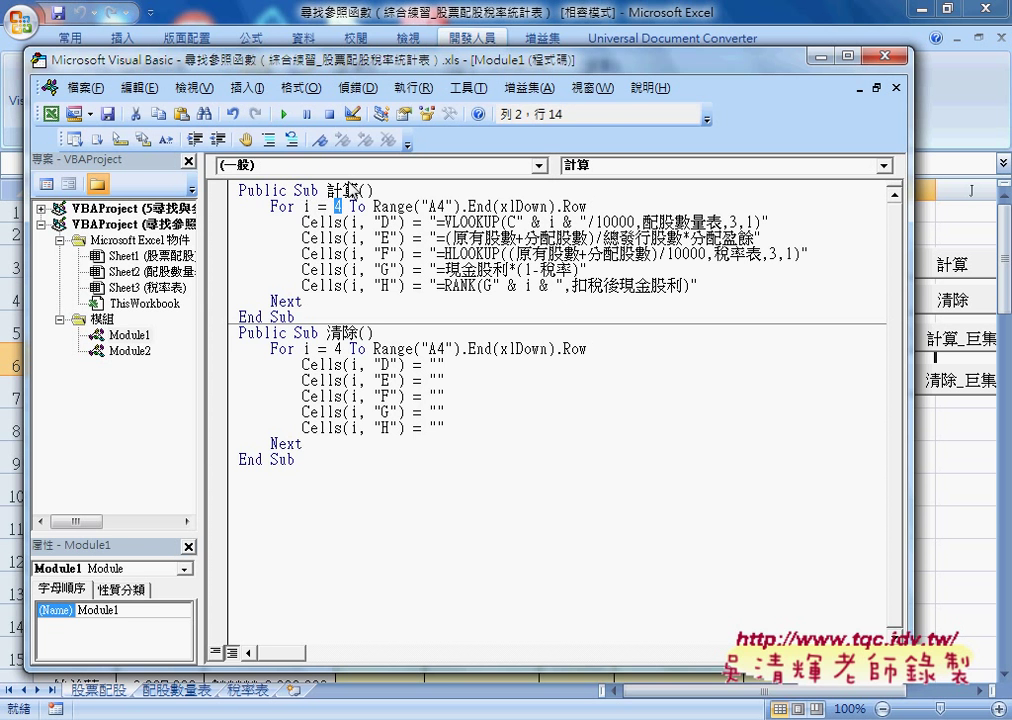
drag(300, 58, 443, 58)
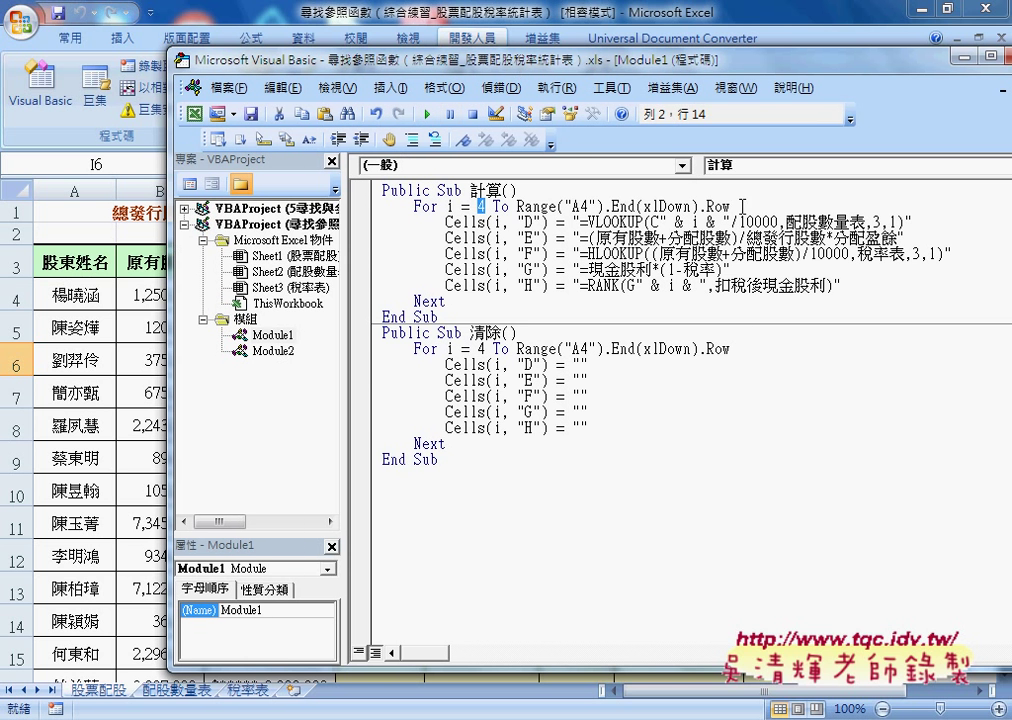
drag(741, 206, 517, 206)
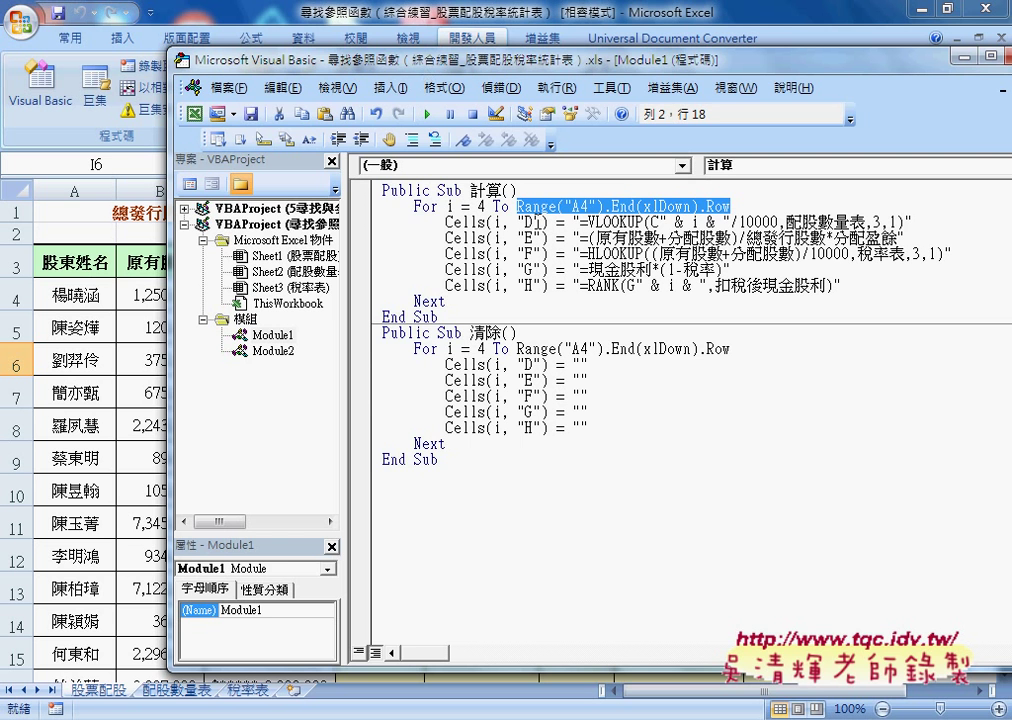
click(537, 221)
key(Left)
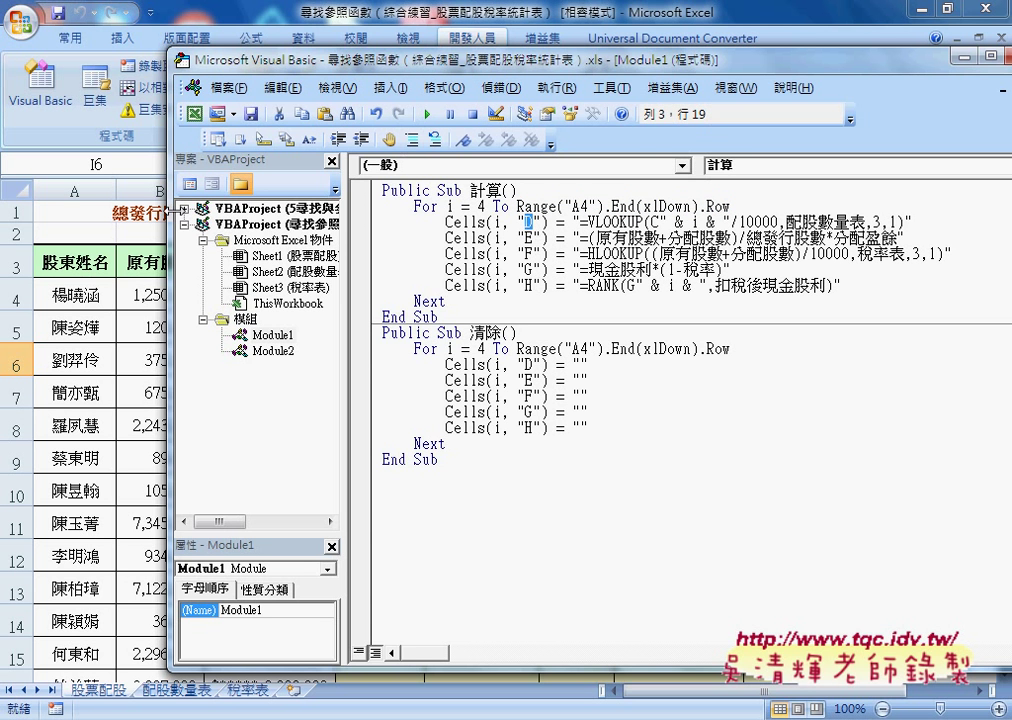
mouse_move(181, 209)
mouse_down()
mouse_move(783, 233)
mouse_move(886, 226)
mouse_up()
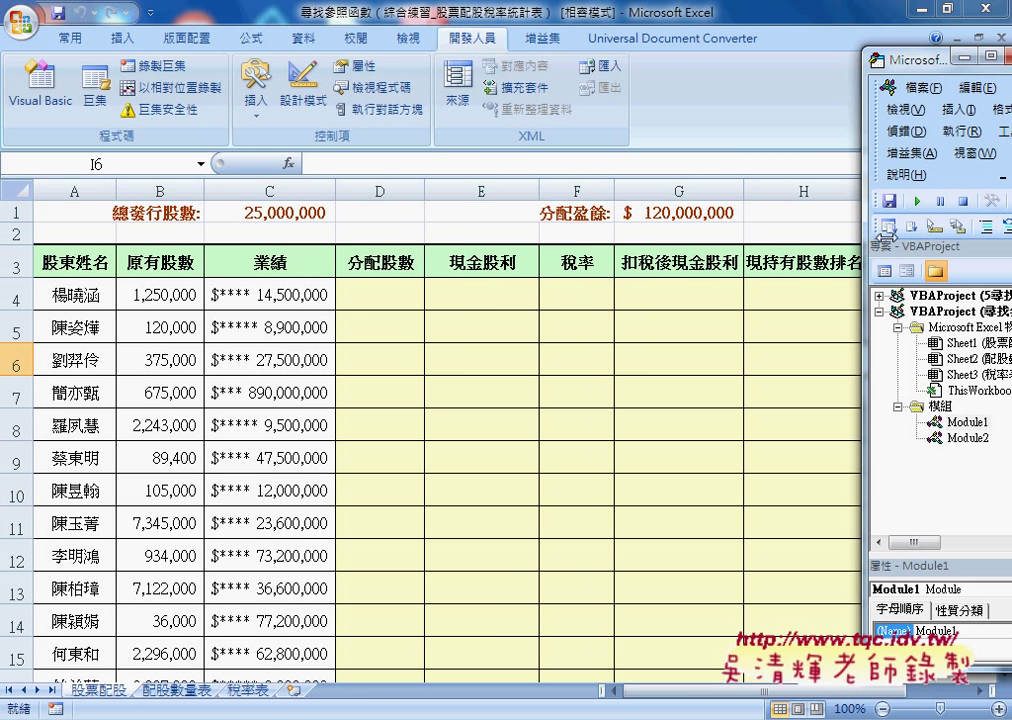
Explain the VLOOKUP formula string and its row-number i part, then close the Visual Basic editor
mouse_move(886, 226)
mouse_down()
mouse_move(545, 229)
mouse_move(62, 180)
mouse_up()
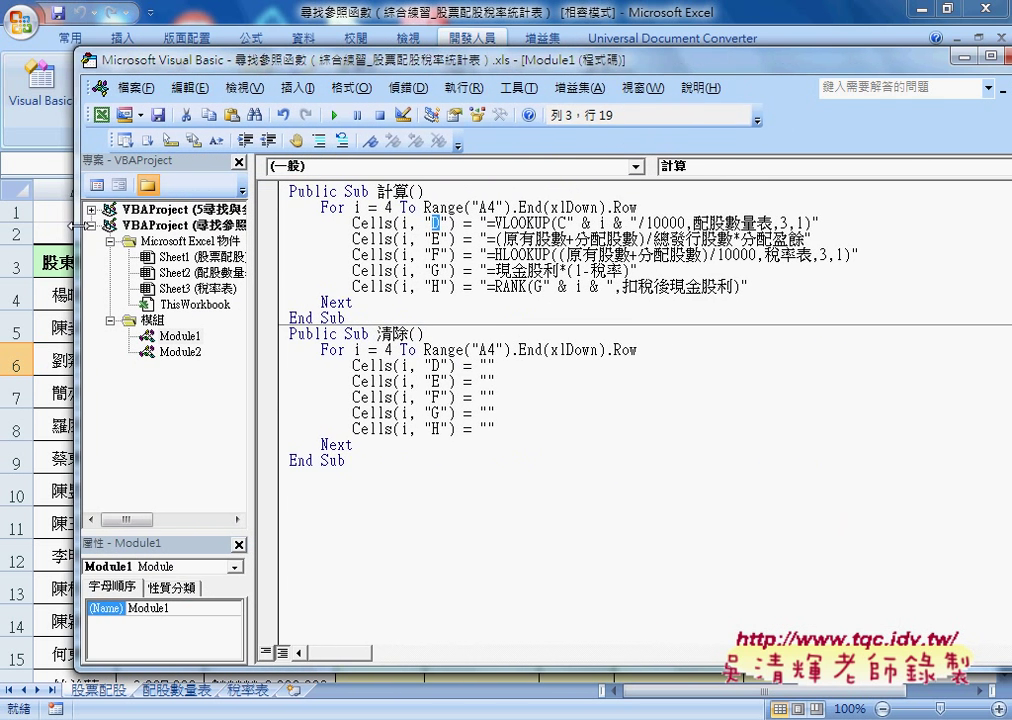
click(494, 222)
drag(486, 222, 810, 222)
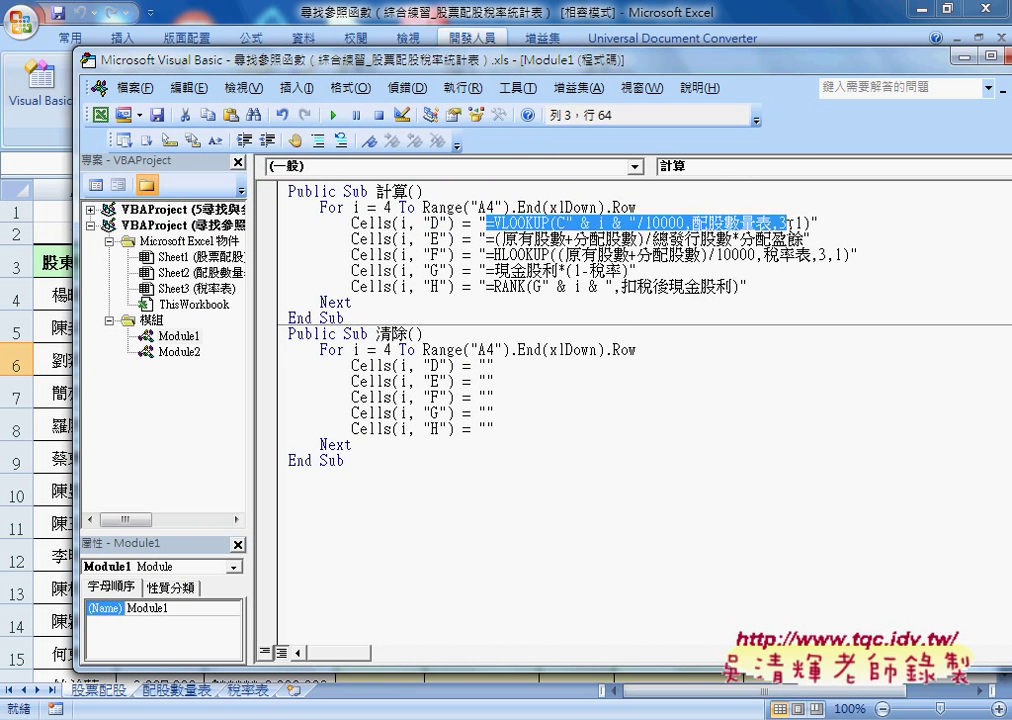
click(566, 222)
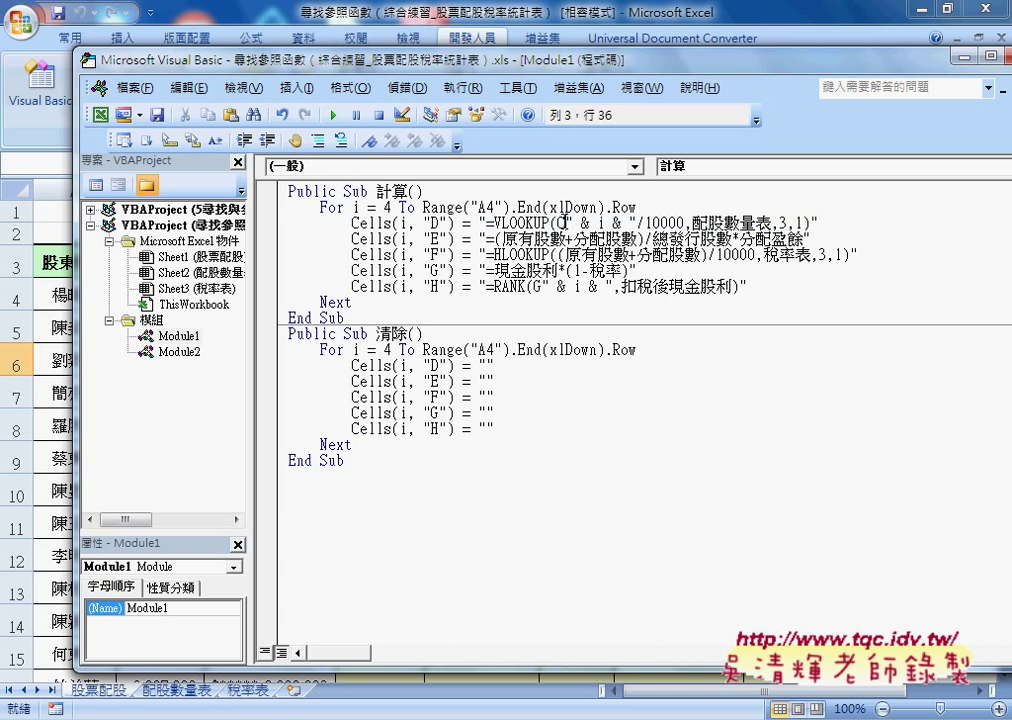
drag(566, 222, 637, 222)
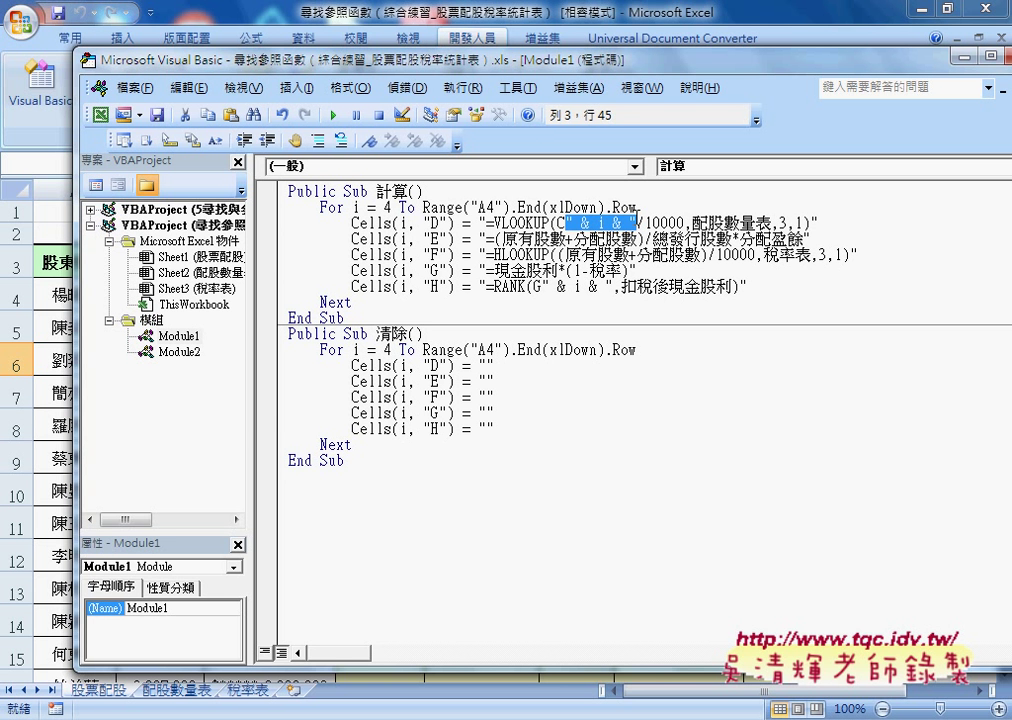
drag(500, 56, 383, 66)
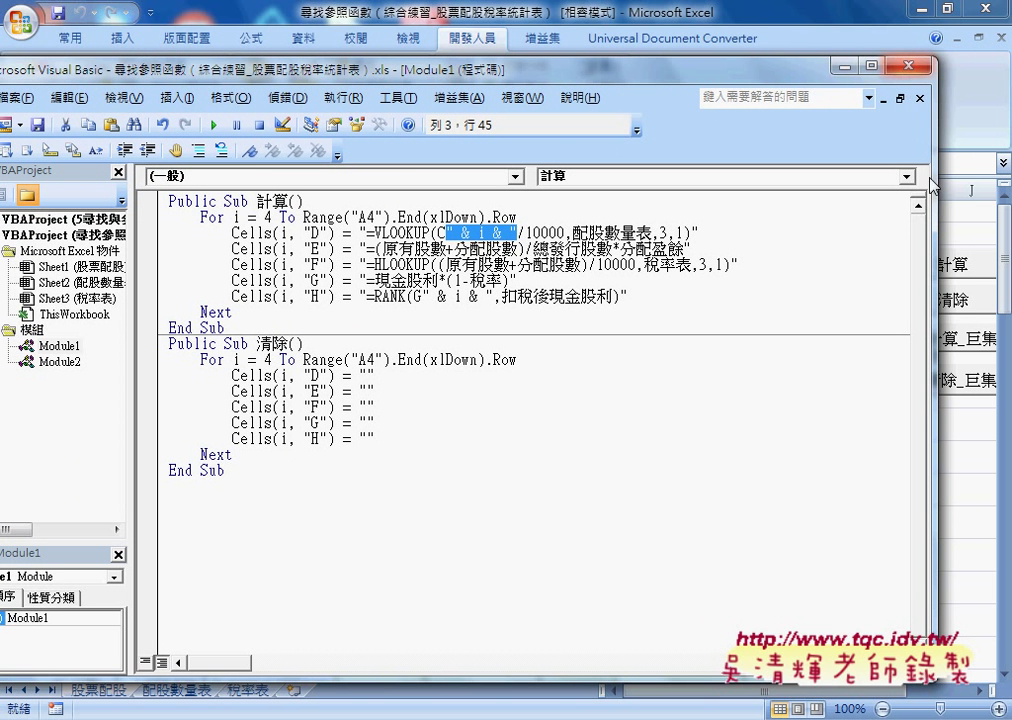
double_click(284, 201)
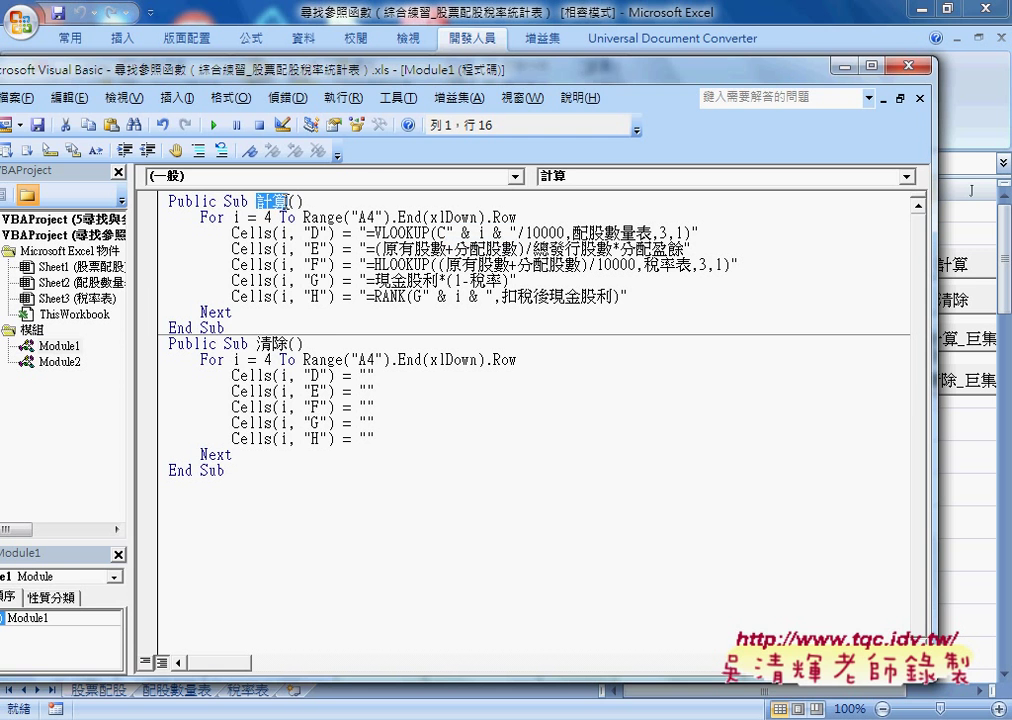
click(912, 66)
Alternate the 計算, 清除, 計算_巨集 and 清除_巨集 buttons, finishing with 計算 filling columns D–H
click(944, 268)
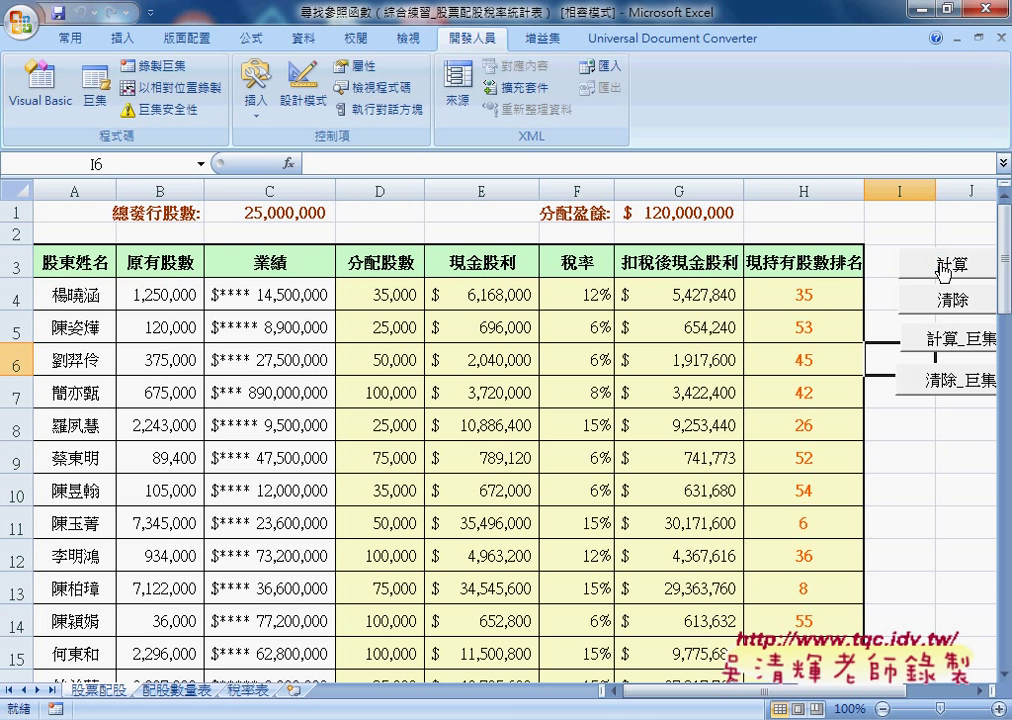
click(950, 301)
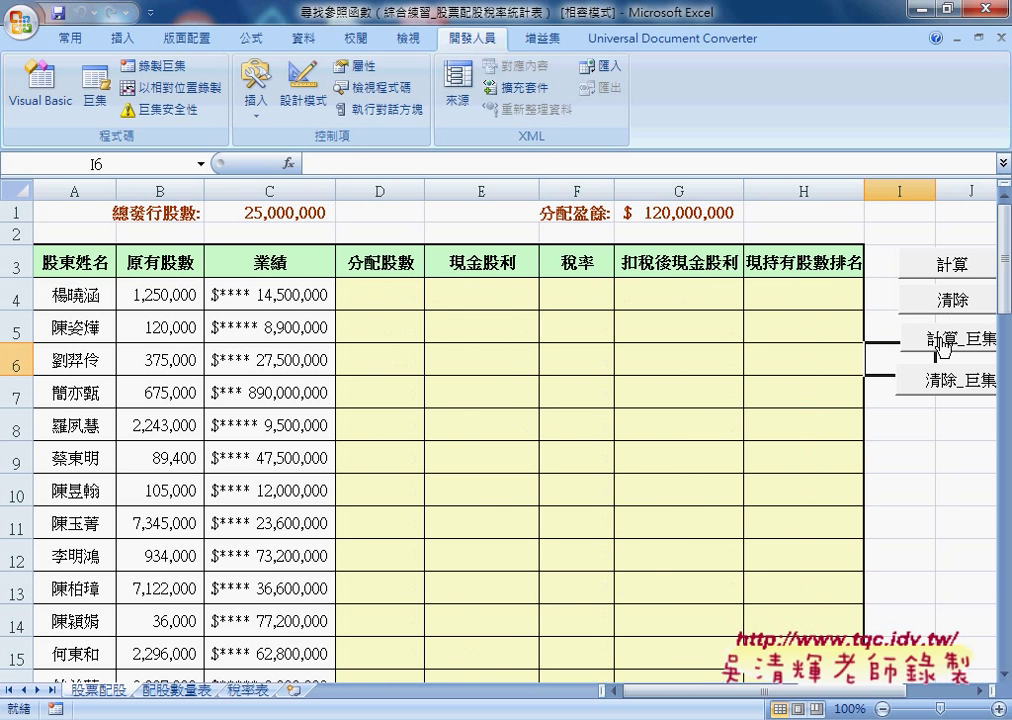
click(940, 340)
click(945, 381)
click(950, 266)
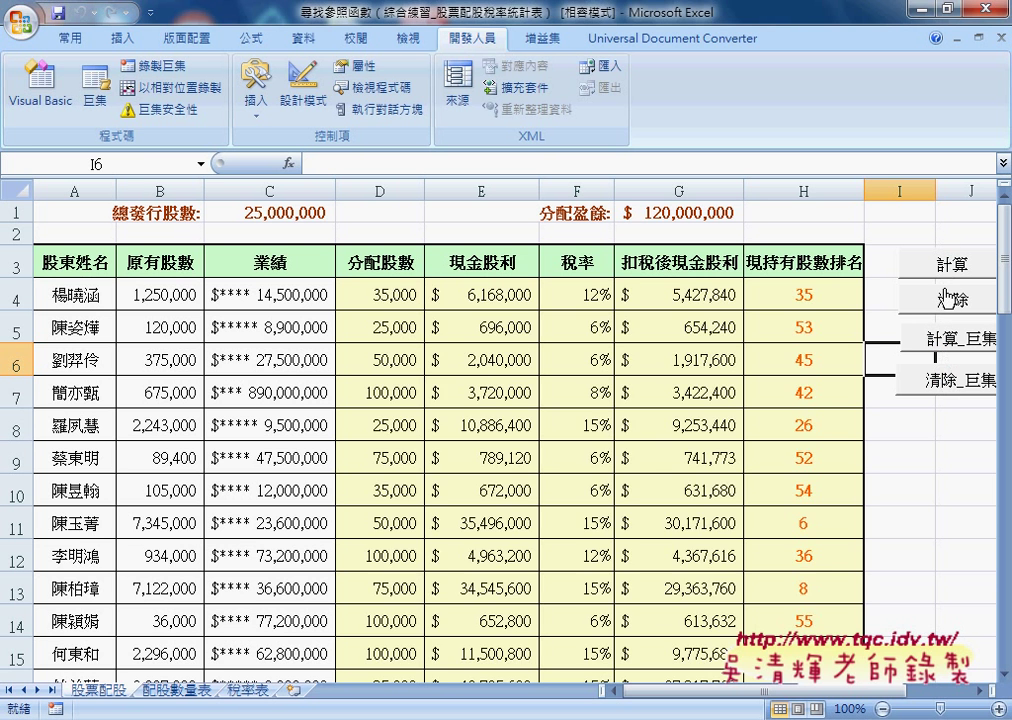
click(948, 302)
click(940, 340)
click(945, 385)
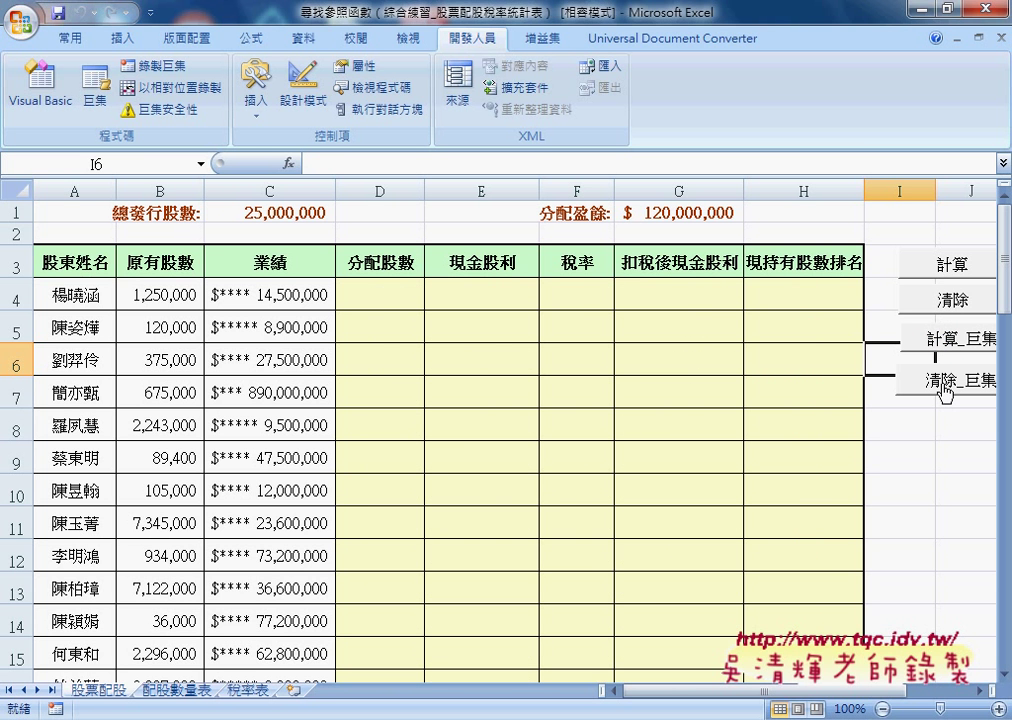
click(958, 345)
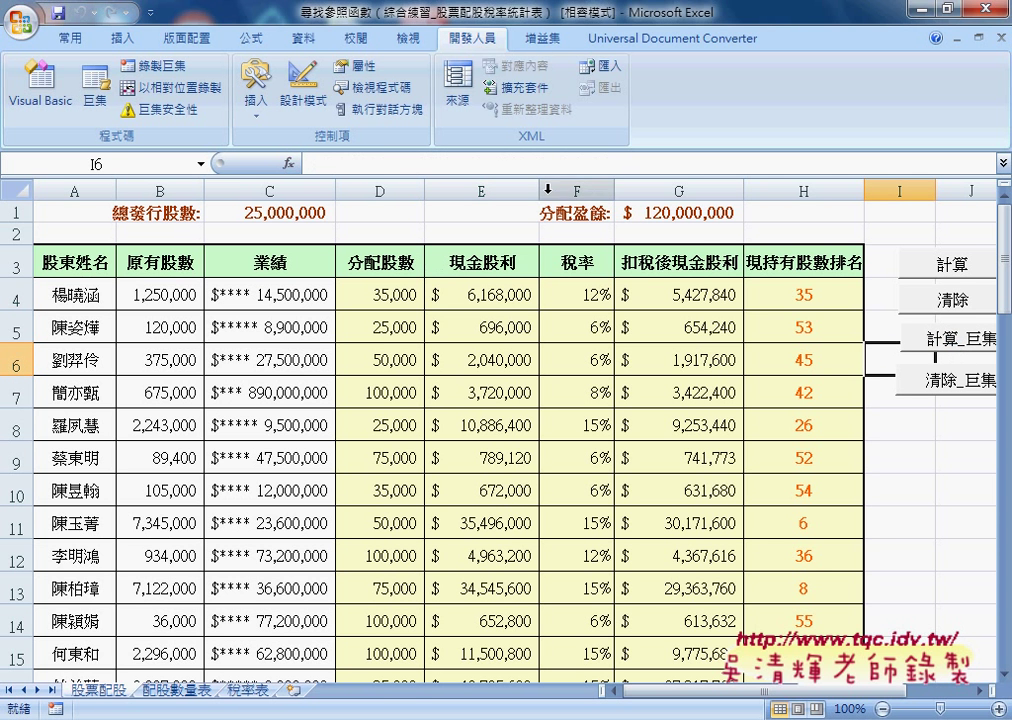
click(963, 312)
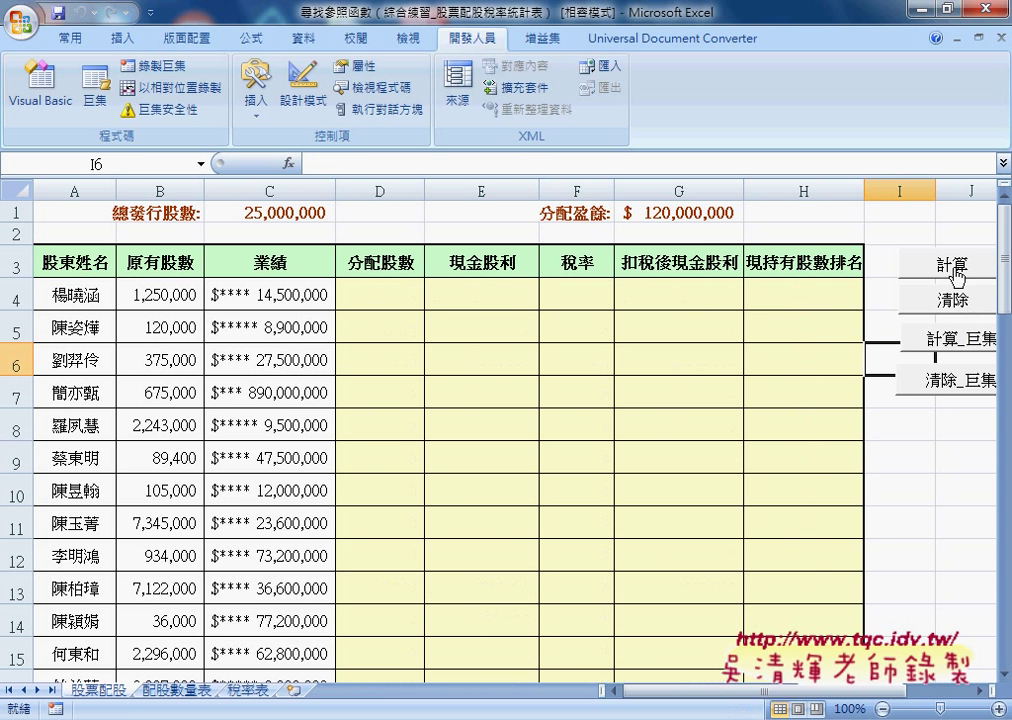
click(955, 268)
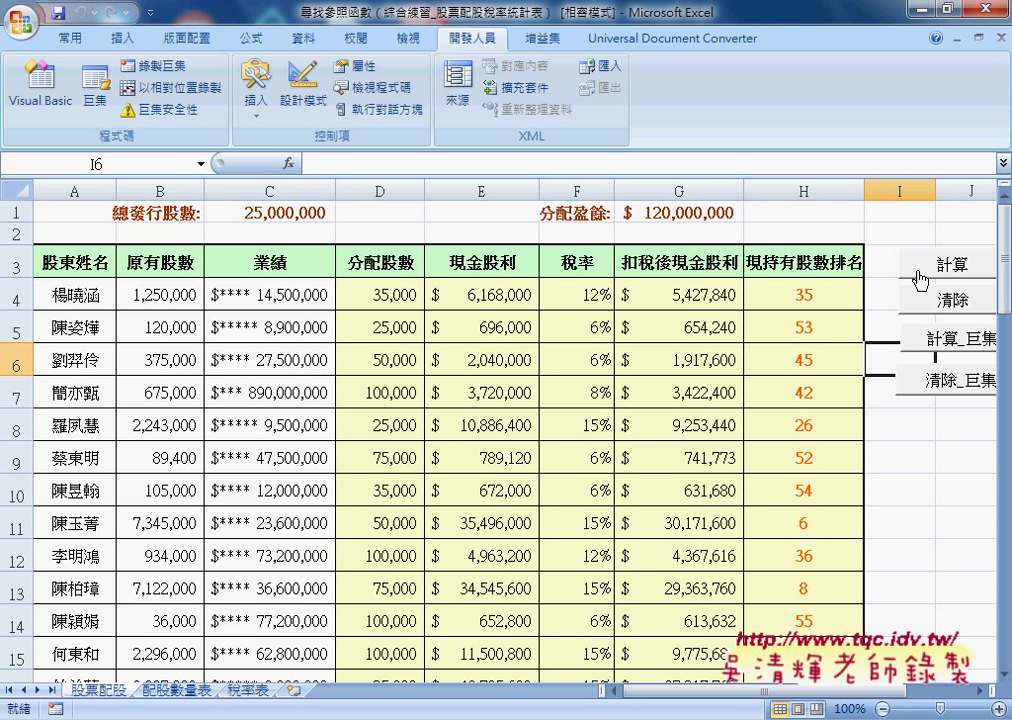
Open Module2 and type a '1 comment on the blank line under Sub 計算_巨集()
click(37, 97)
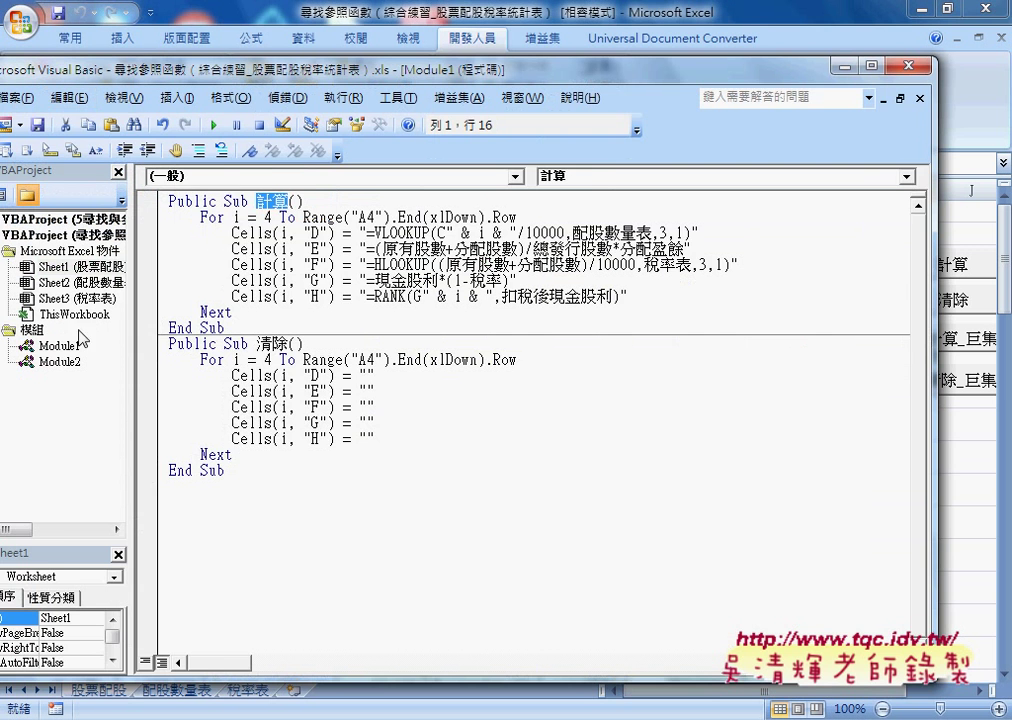
double_click(60, 361)
scroll(344, 360, down, 2)
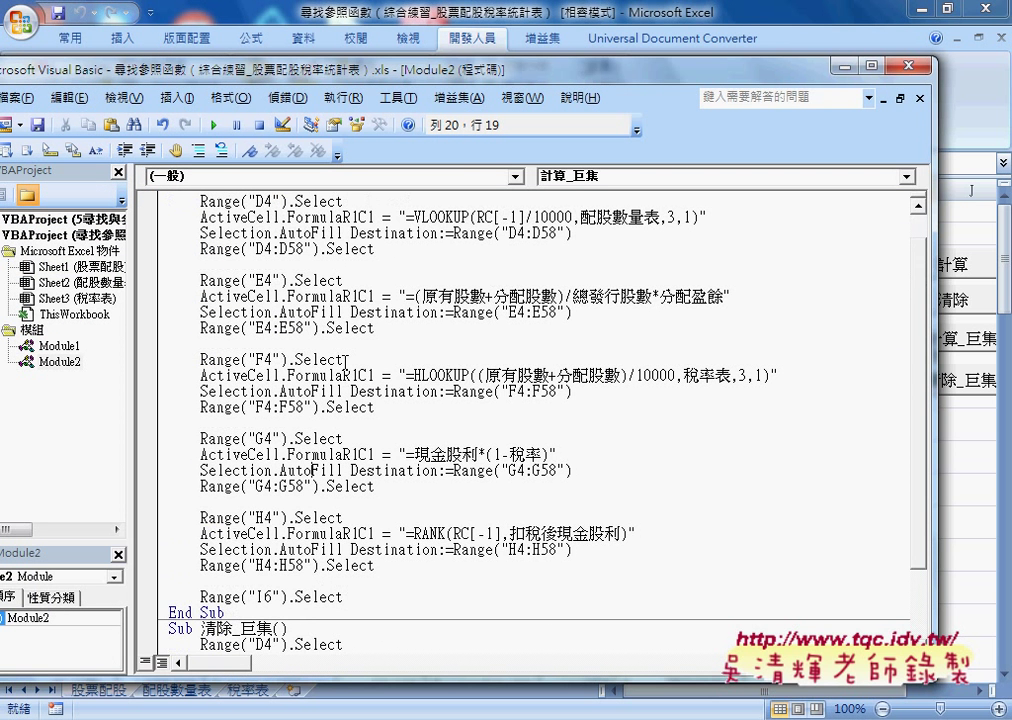
scroll(345, 360, up, 2)
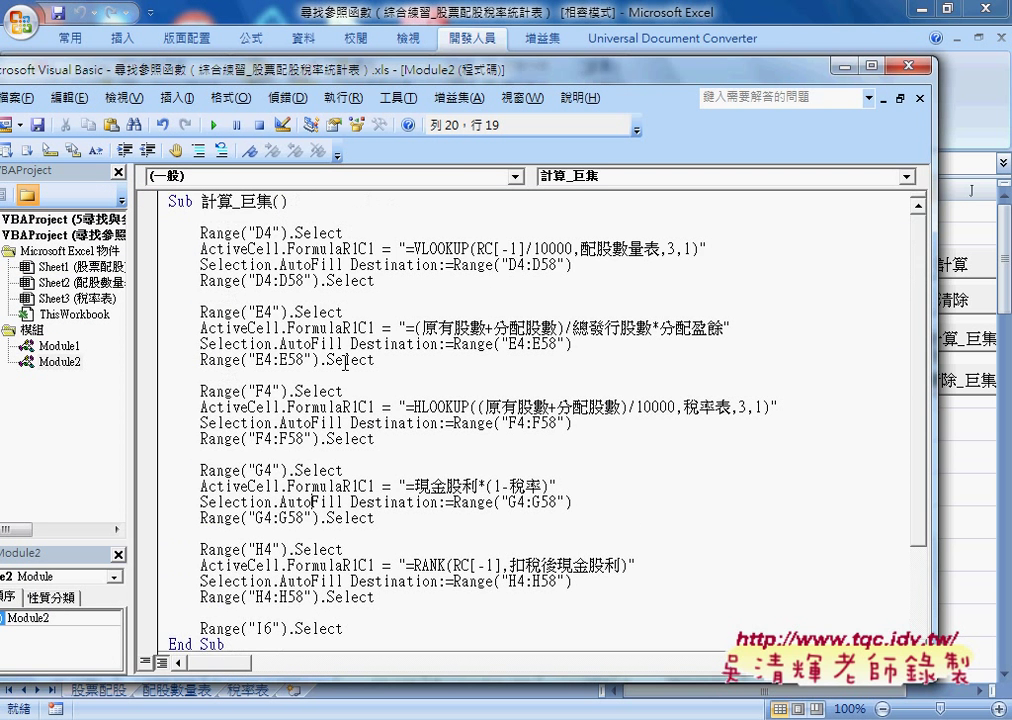
drag(310, 218, 315, 232)
key(ctrl+Home)
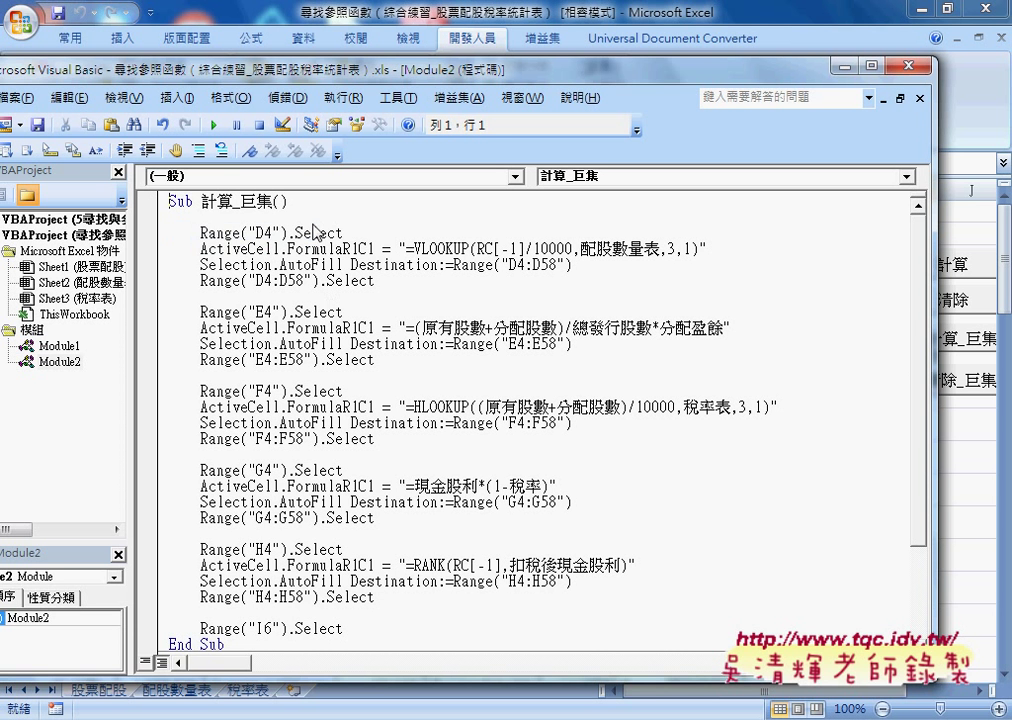
key(Down)
key(End)
text(')
text(1)
drag(363, 78, 472, 369)
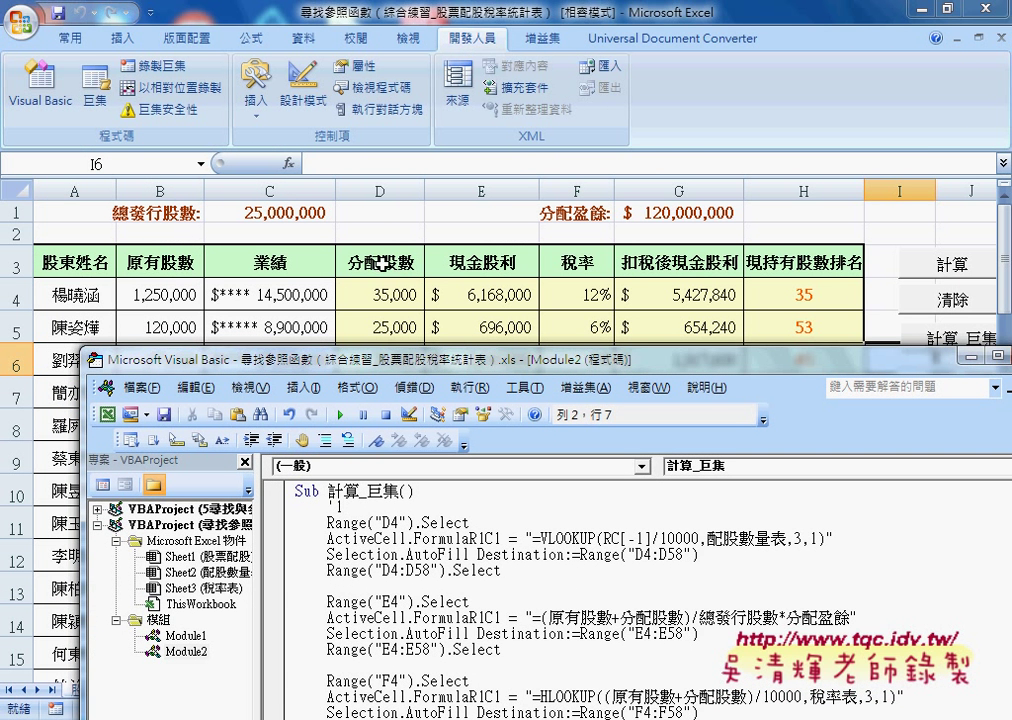
Type comments '2. through '6. on the blank lines between the Range blocks
drag(400, 358, 383, 121)
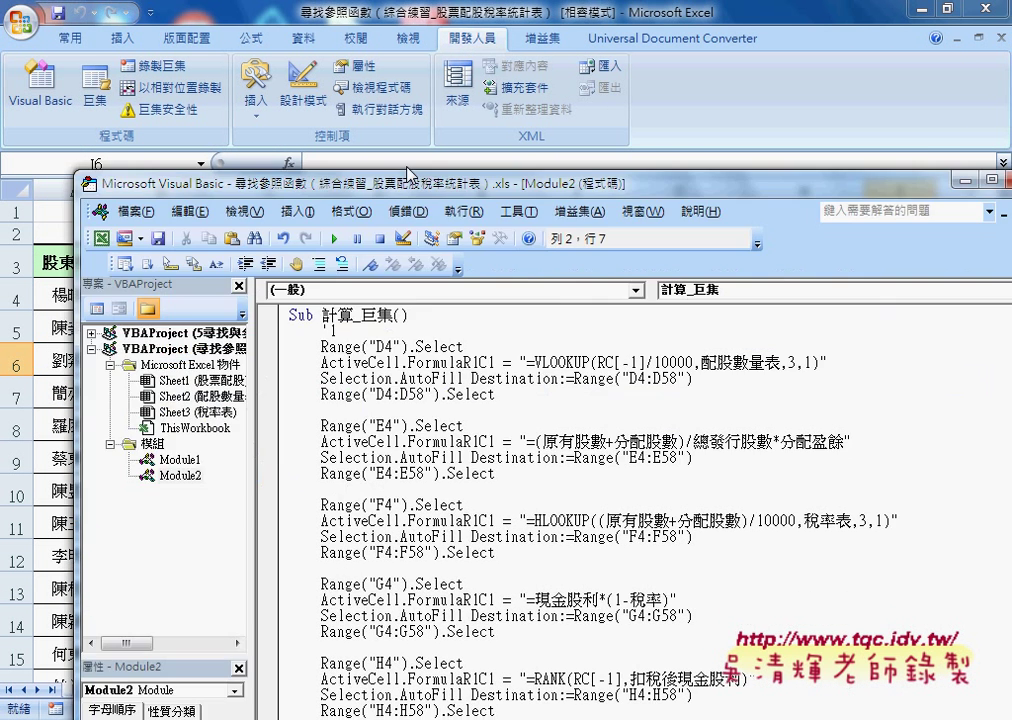
click(338, 350)
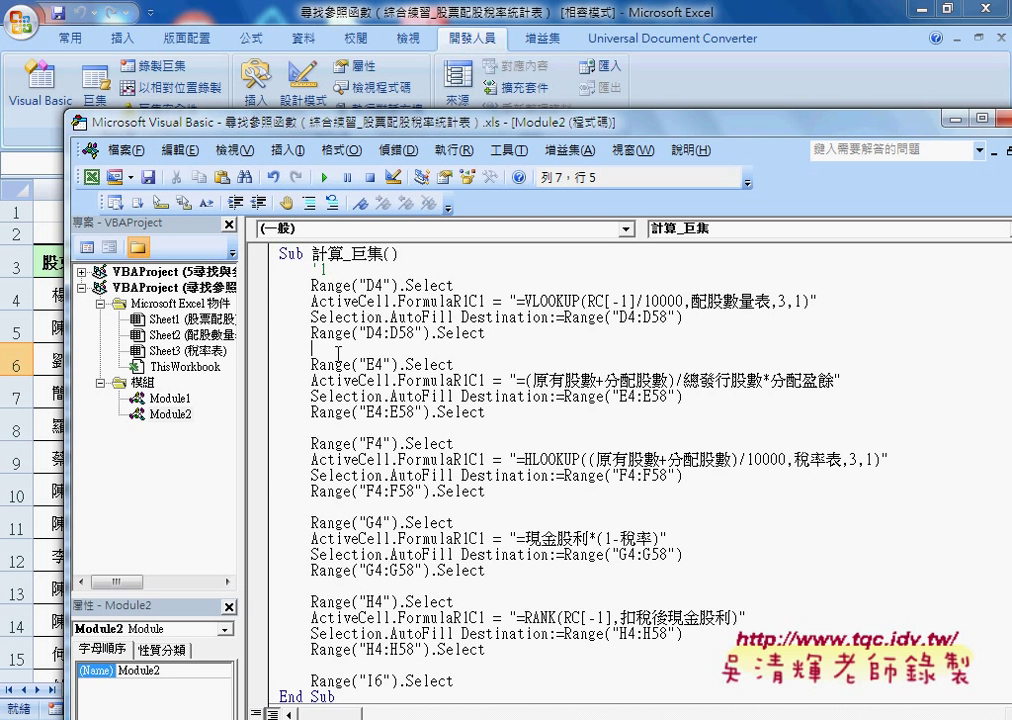
key(ctrl+space)
text('2.)
key(Down)
key(Down)
key(Down)
key(Down)
key(Down)
text('3.)
key(Down)
key(Down)
key(Down)
key(Down)
text(')
text(4.)
key(Down)
key(Down)
key(Down)
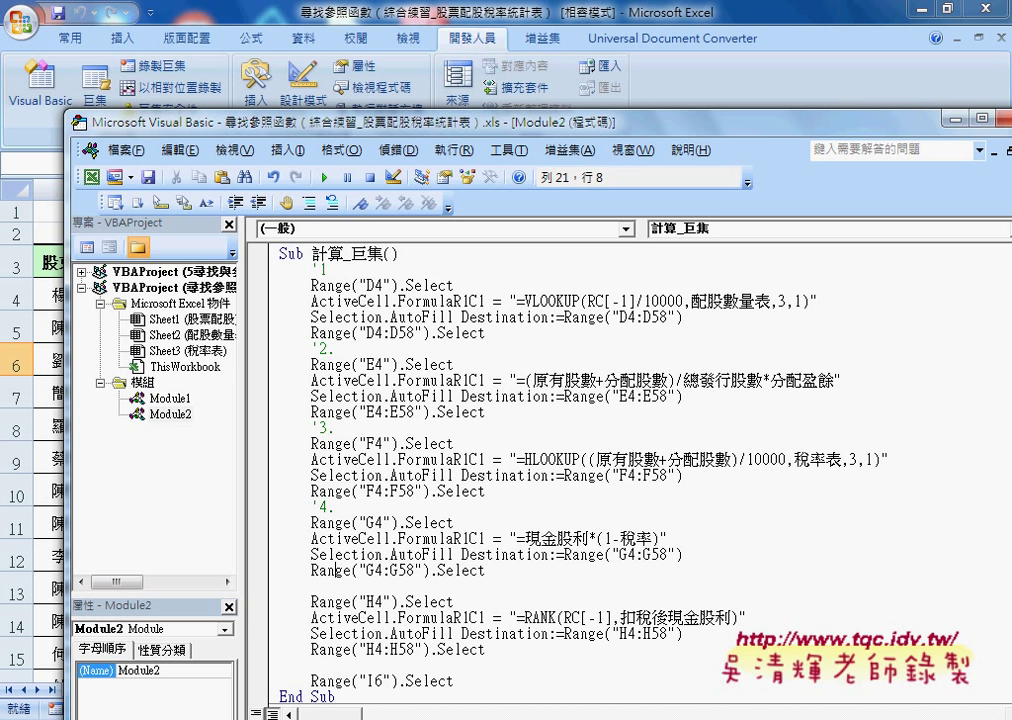
key(Down)
text('5.)
key(Down)
key(Down)
key(Down)
key(Down)
key(Down)
key(Up)
text('6.)
Highlight the D-column block, E-column formula and RC[-1] reference, then narrow the editor to show the buttons
click(488, 333)
drag(488, 333, 282, 285)
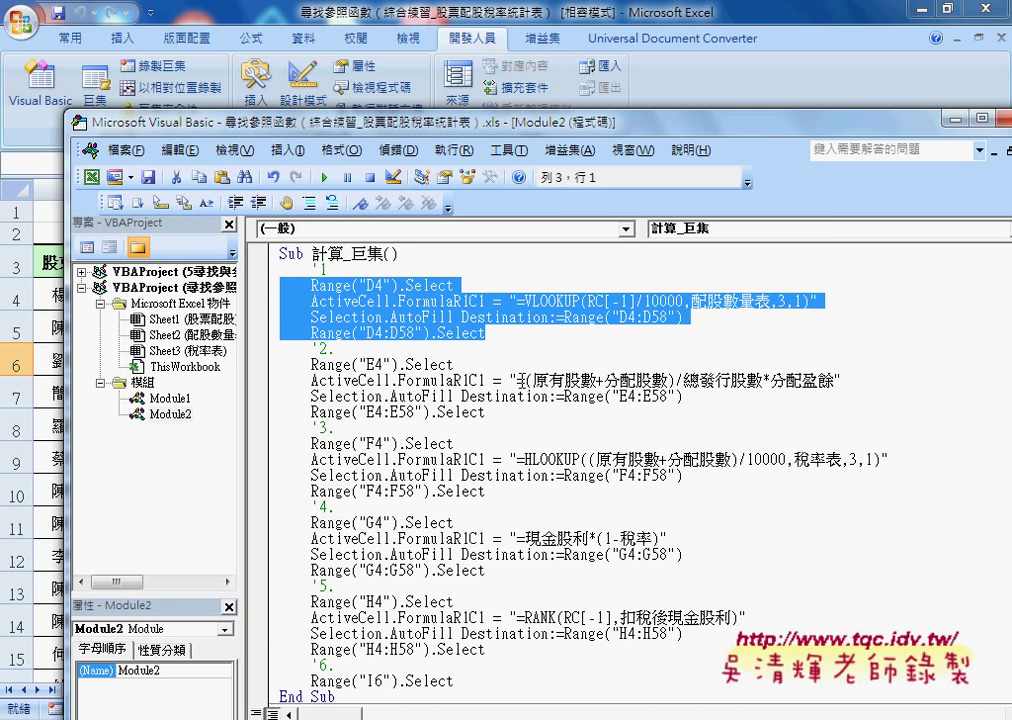
drag(516, 380, 837, 380)
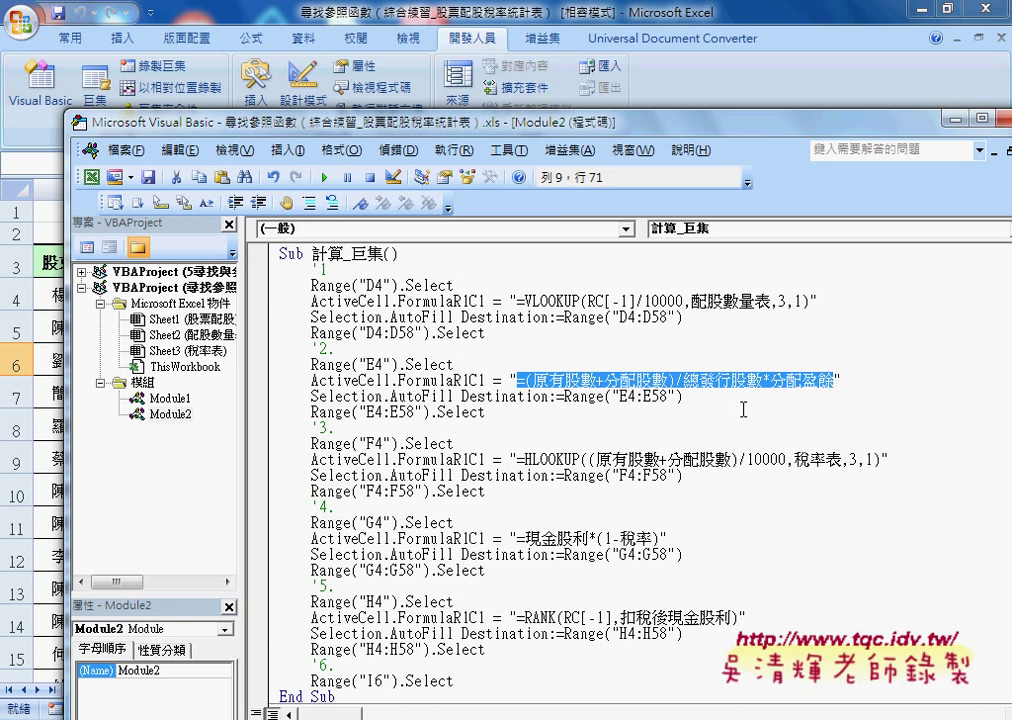
drag(588, 300, 637, 301)
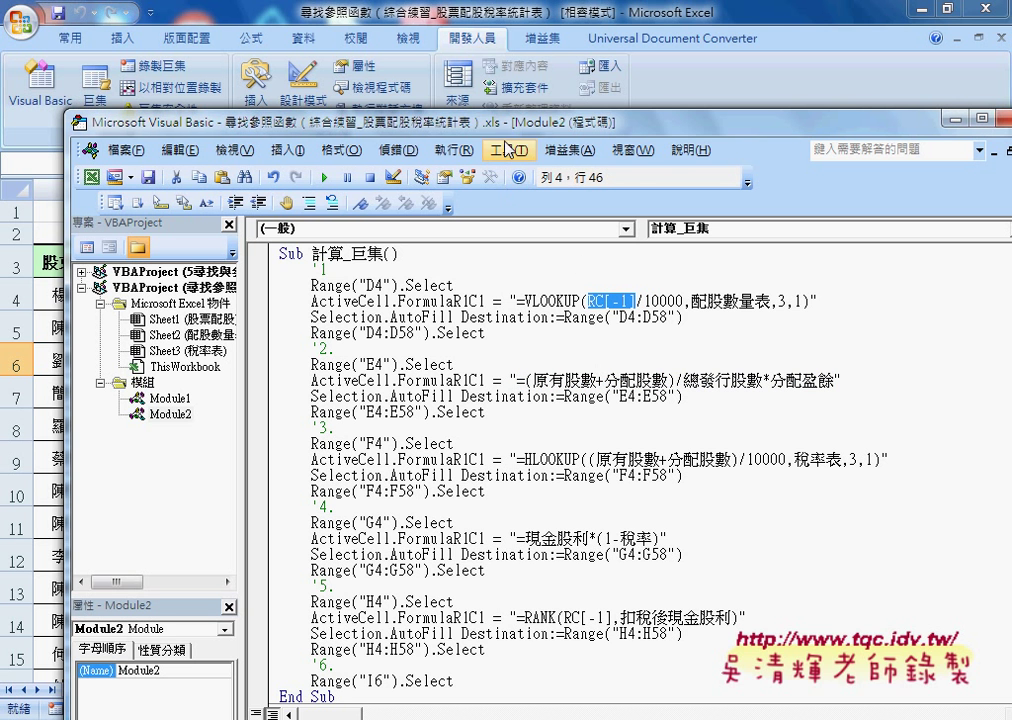
drag(505, 129, 423, 80)
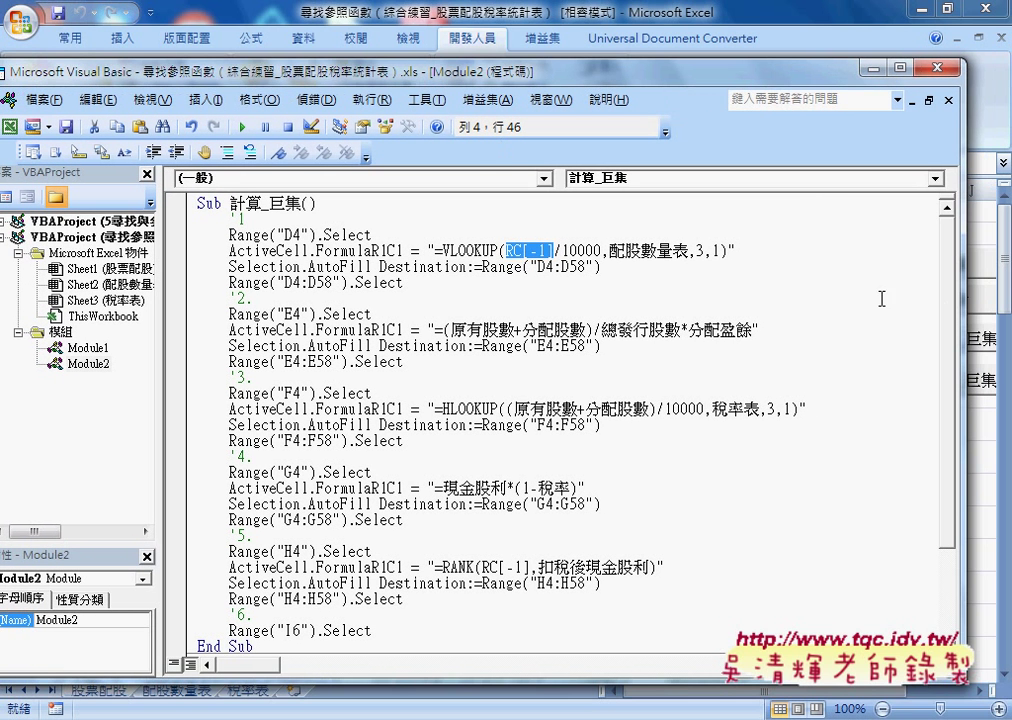
drag(963, 310, 843, 310)
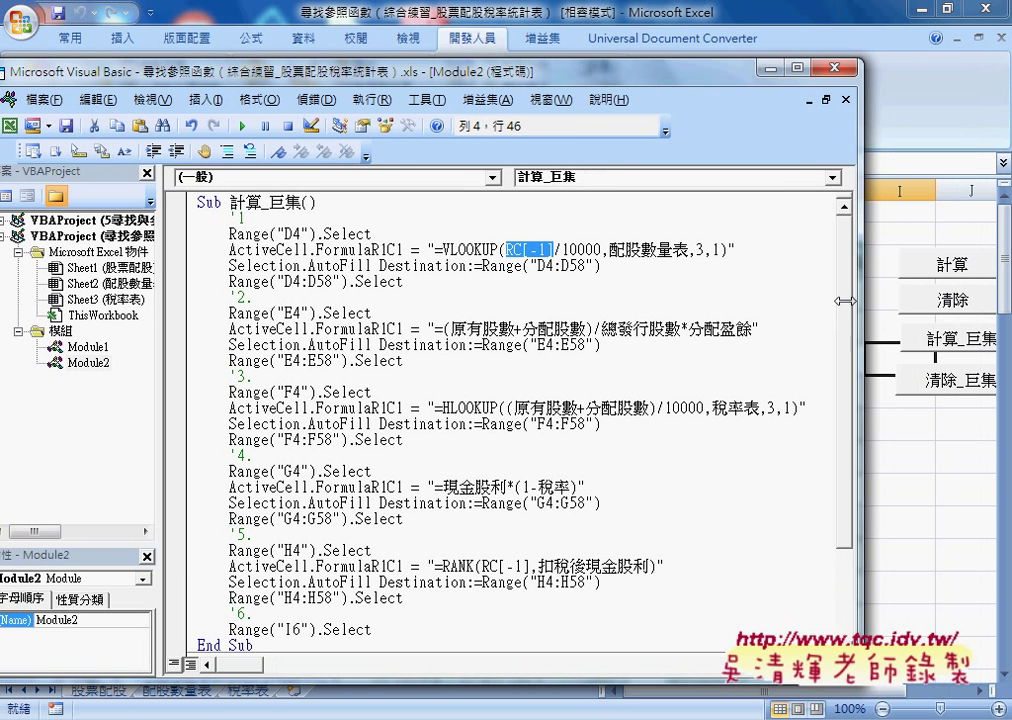